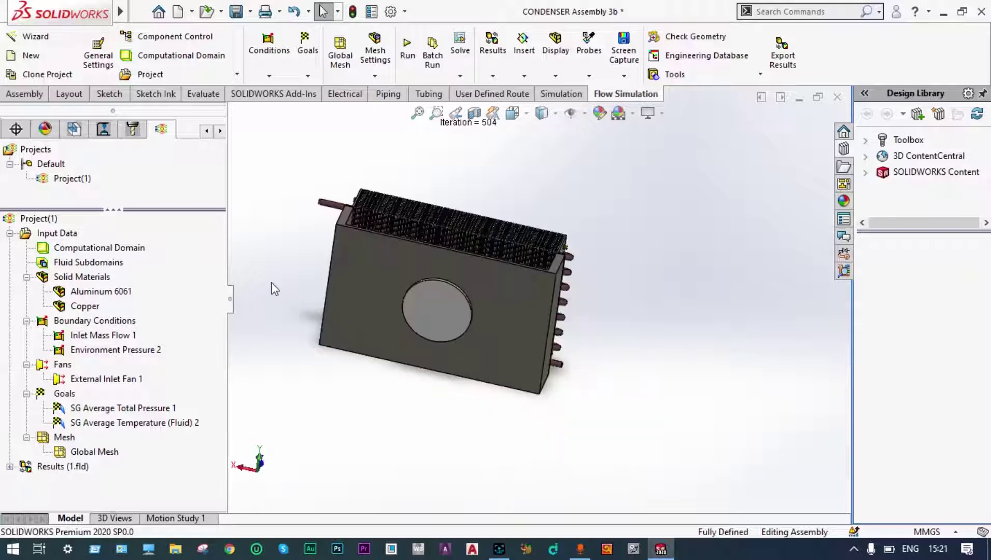
Examine the condenser assembly's fan opening, fin block, coil bends and tube ends from several sides
middle_click_drag(362, 223, 479, 277)
middle_click_drag(418, 218, 310, 151)
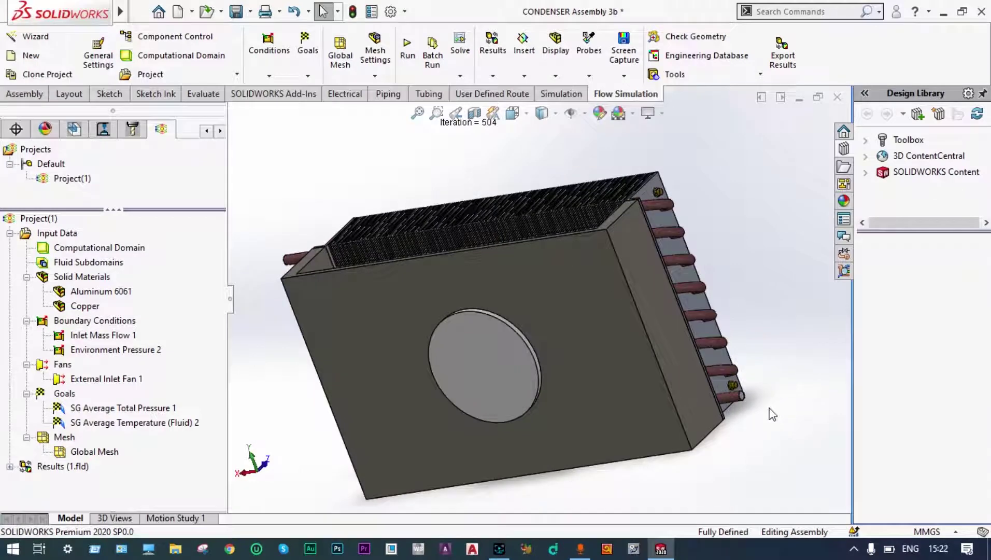
middle_click_drag(359, 163, 394, 217)
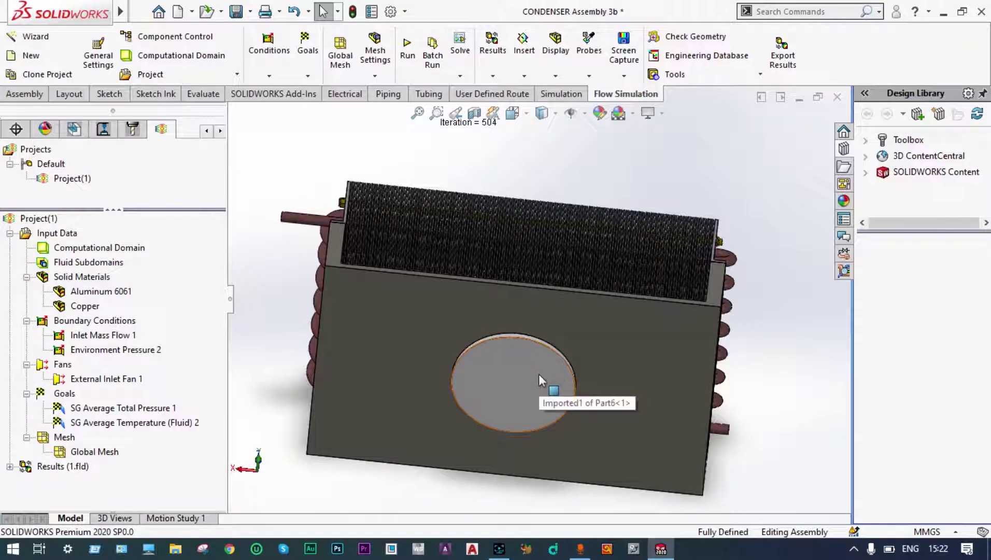
middle_click_drag(548, 161, 536, 265)
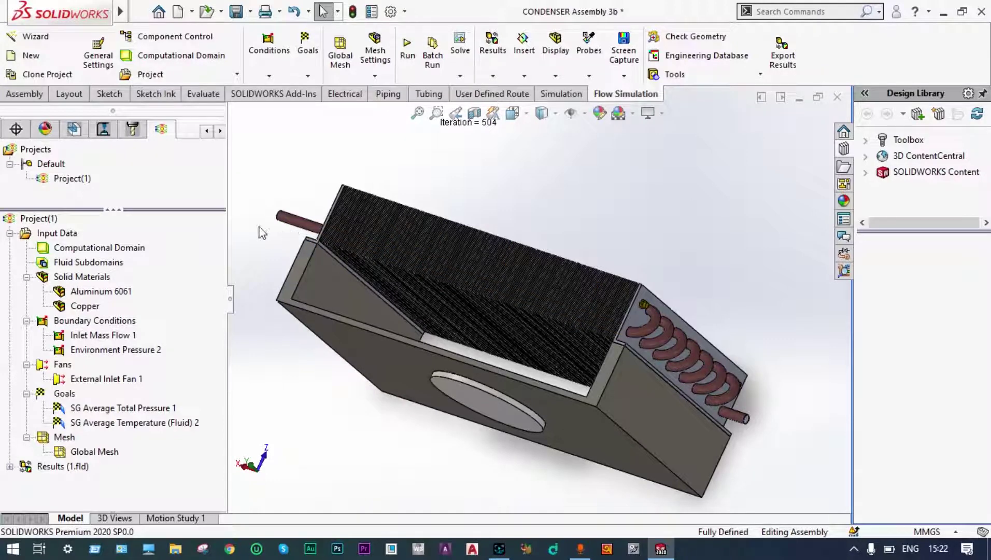
middle_click_drag(263, 232, 345, 233)
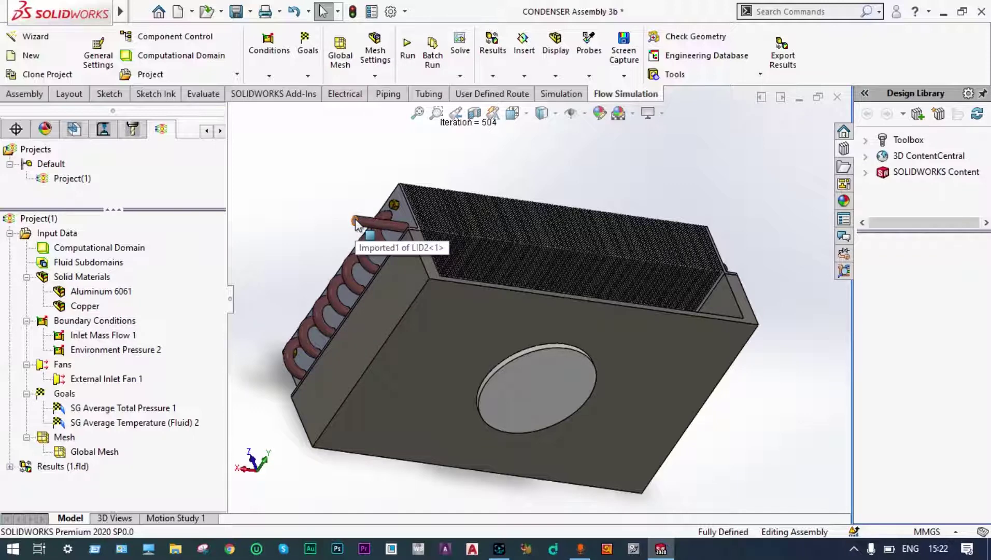
middle_click_drag(350, 195, 349, 201)
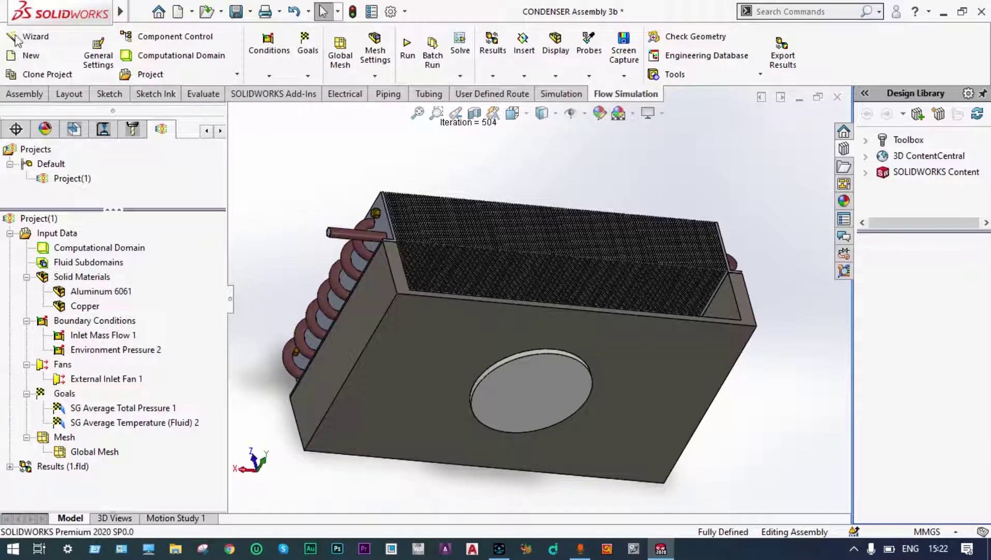
Start a new Flow Simulation project with the wizard, using SI units with pressure in MPa and temperature in Celsius
left_click(33, 34)
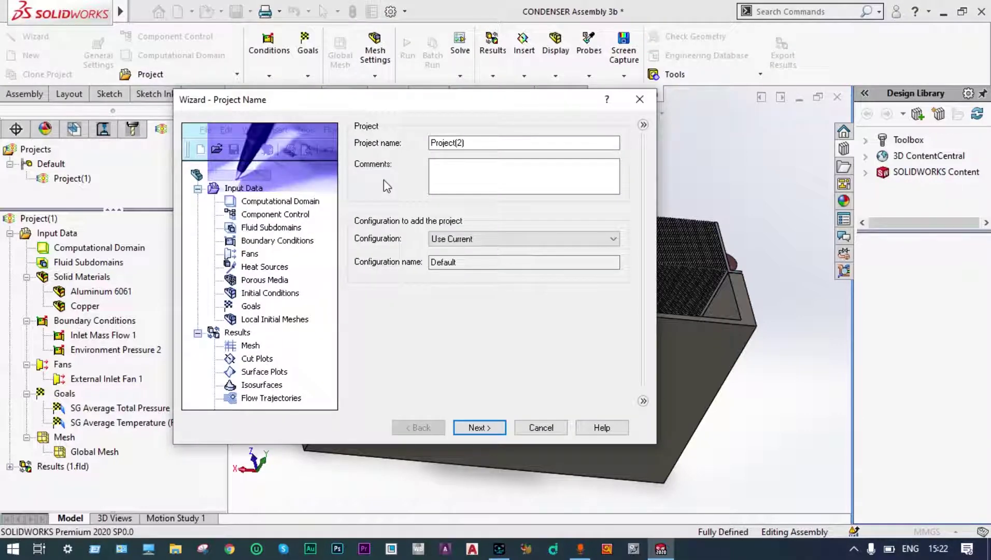
key("Return")
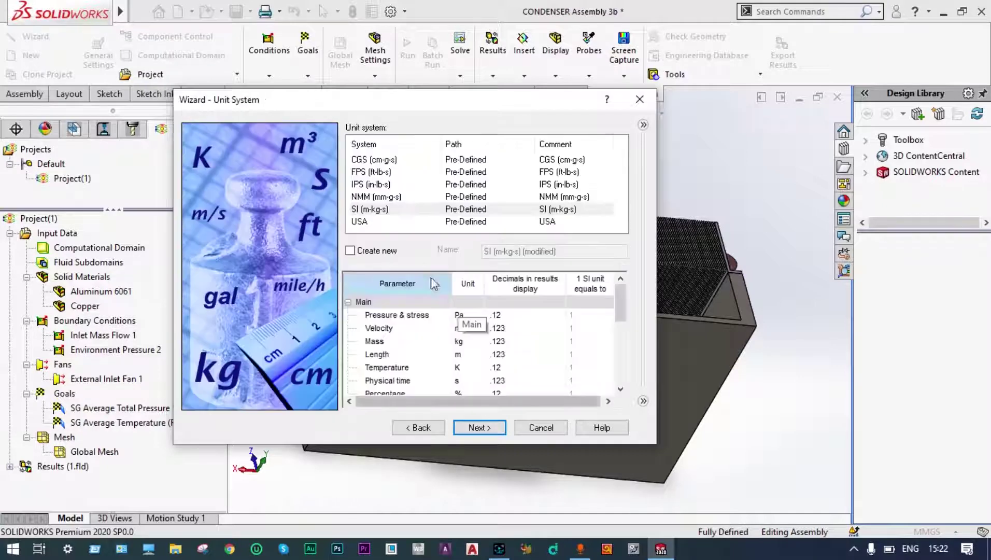
left_click(380, 210)
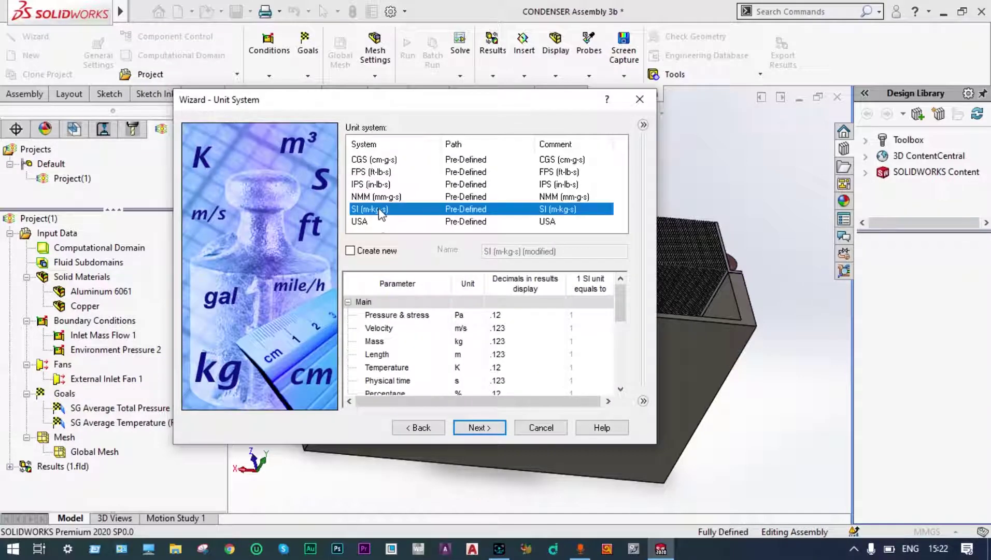
left_click(475, 318)
scroll(477, 318, "down", 2)
left_click(466, 367)
left_click(478, 368)
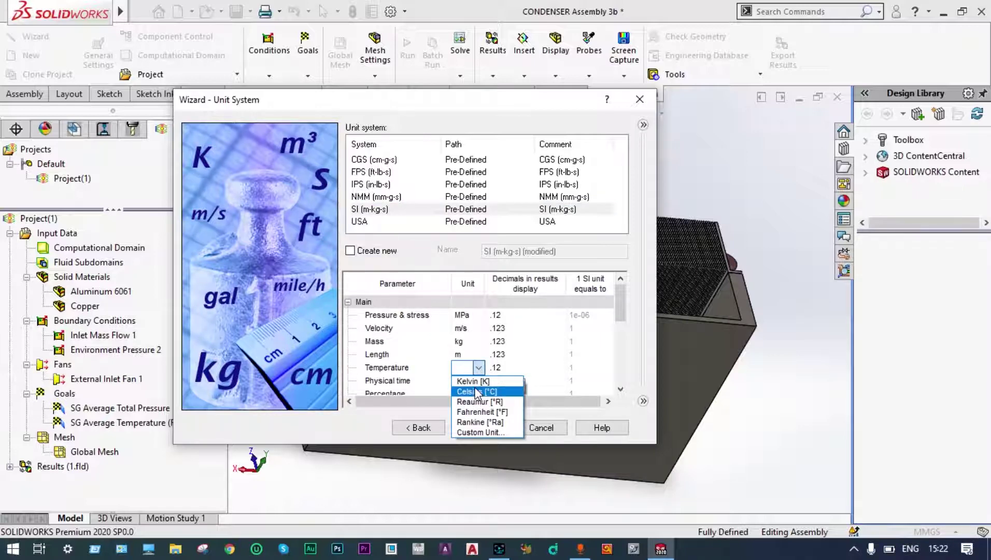
left_click(476, 393)
left_click(480, 428)
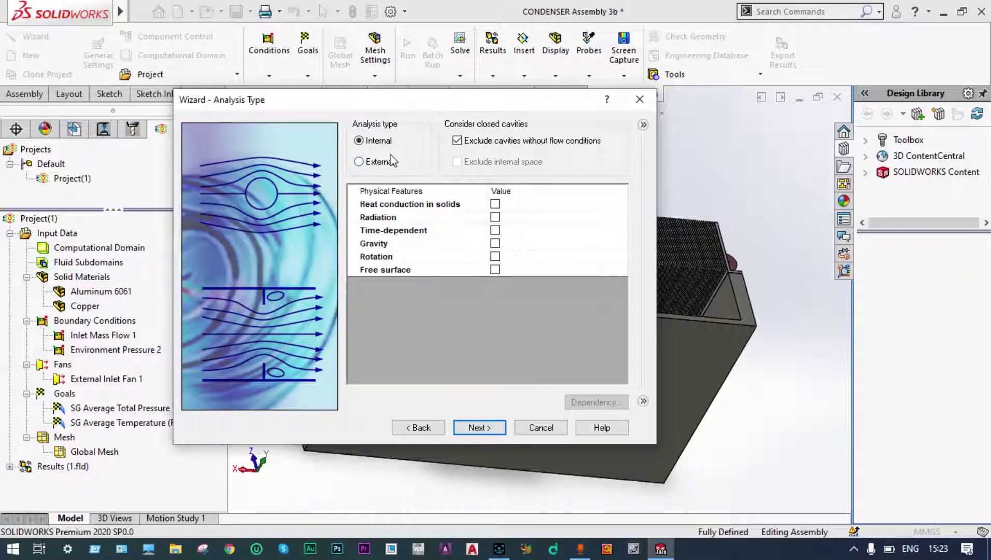
Make the analysis external, with heat conduction in solids and gravity enabled
left_click(359, 162)
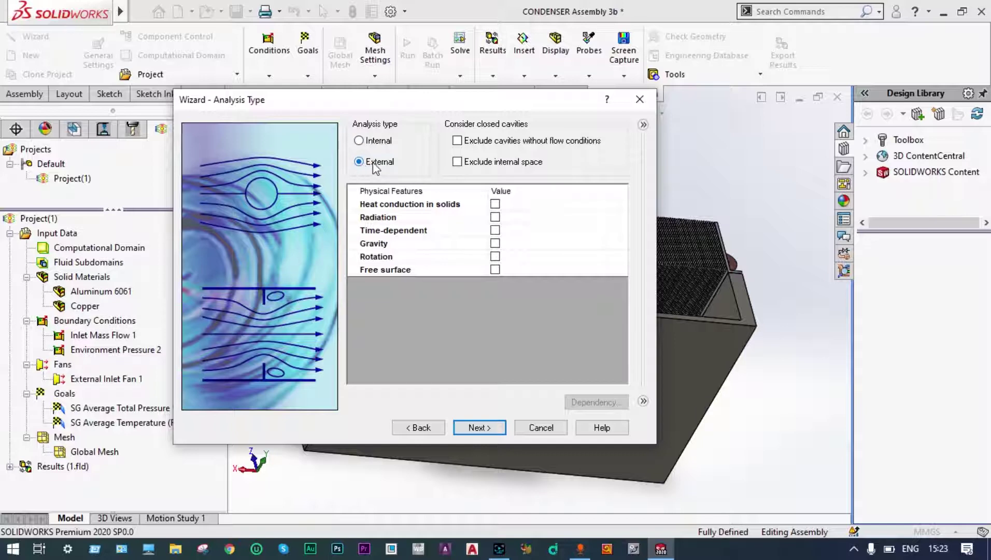
left_click(495, 204)
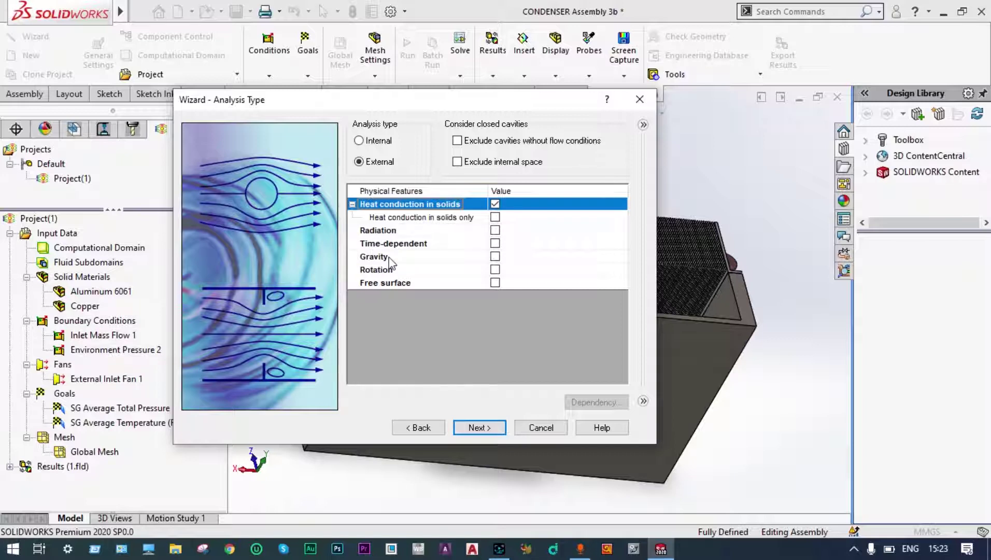
left_click(495, 256)
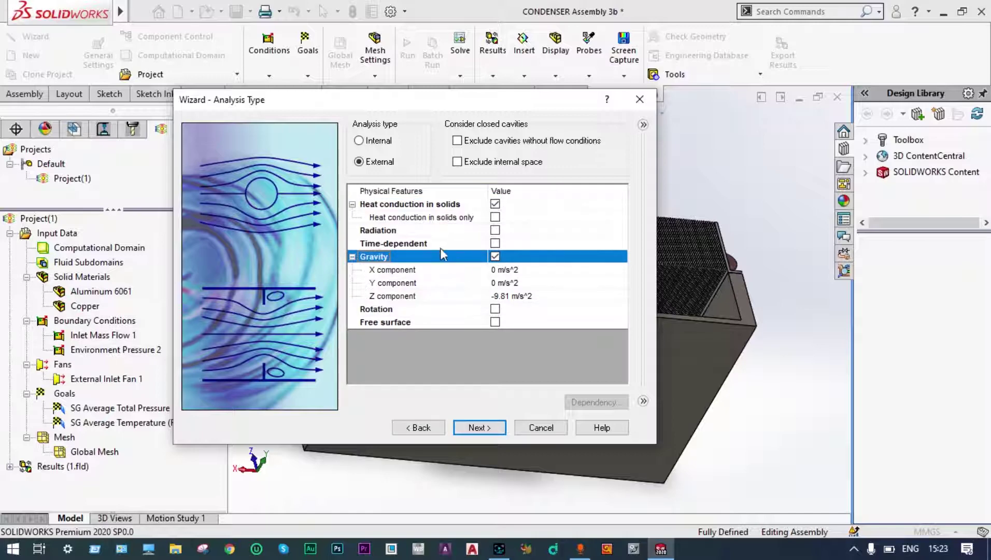
Set the gravity Y component to -9.81 m/s^2 and continue to the default fluid settings
left_click_drag(391, 109, 715, 50)
middle_click_drag(478, 253, 359, 192)
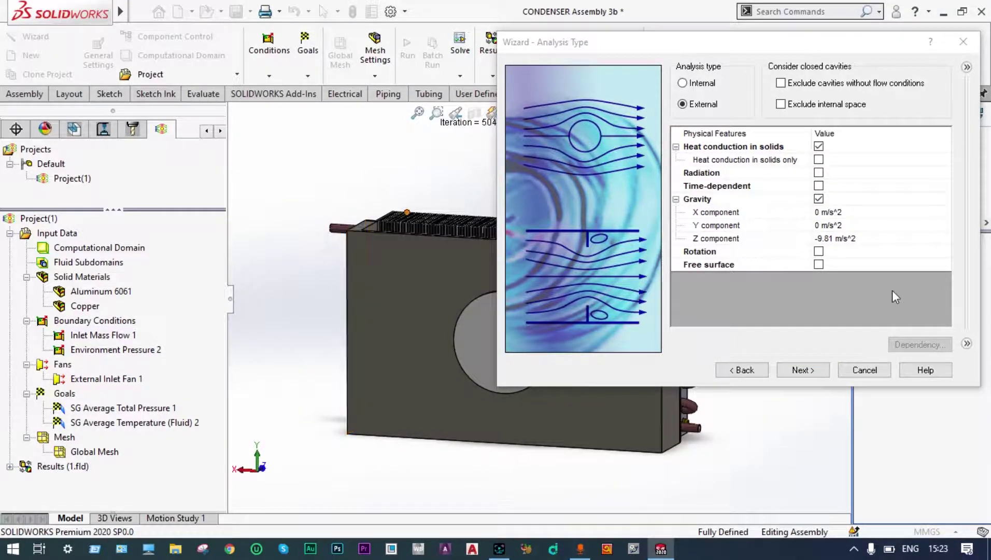
left_click(817, 224)
key("BackSpace")
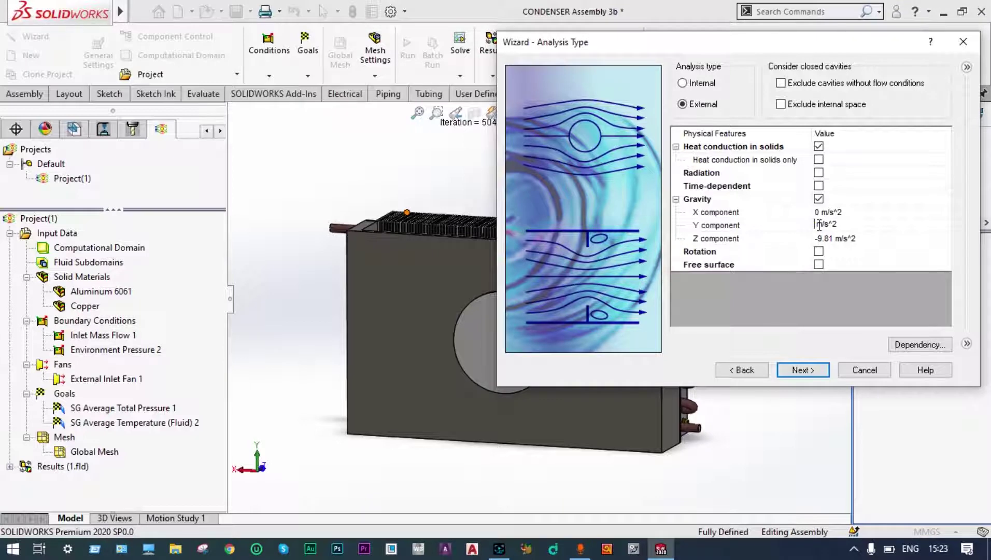
type("-9.81")
left_click(835, 239)
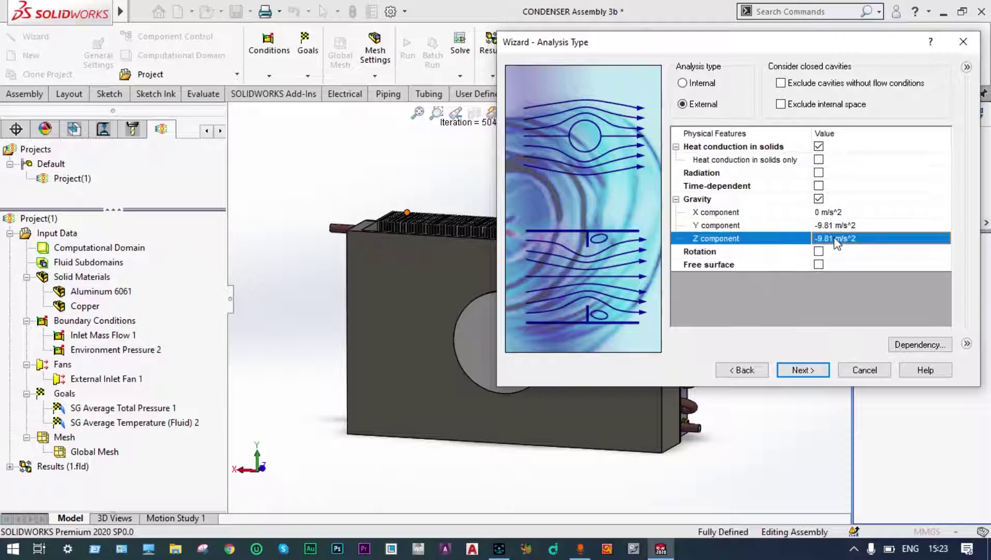
left_click(816, 370)
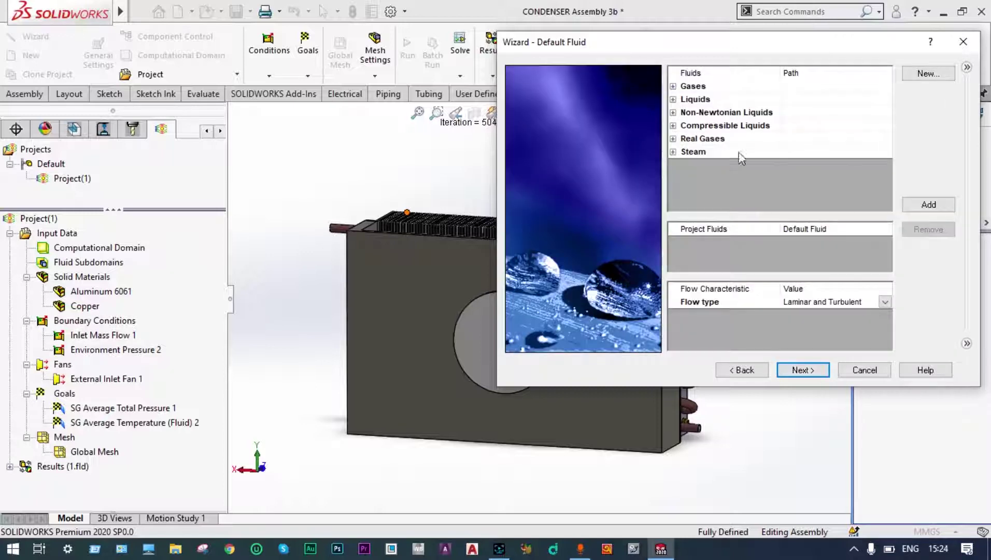
Add the gas Air and the real gas Refrigerant R-123 as default project fluids
left_click(673, 86)
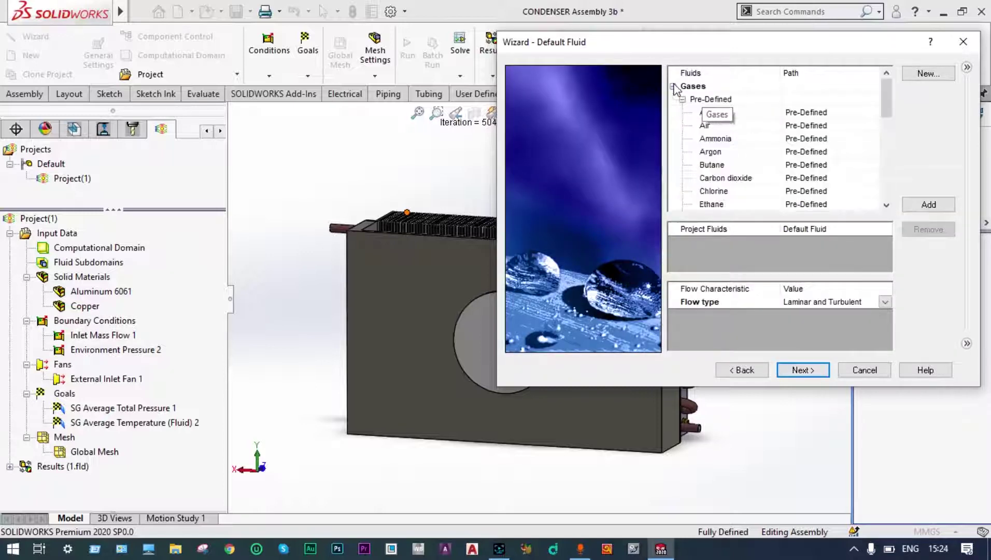
double_click(711, 125)
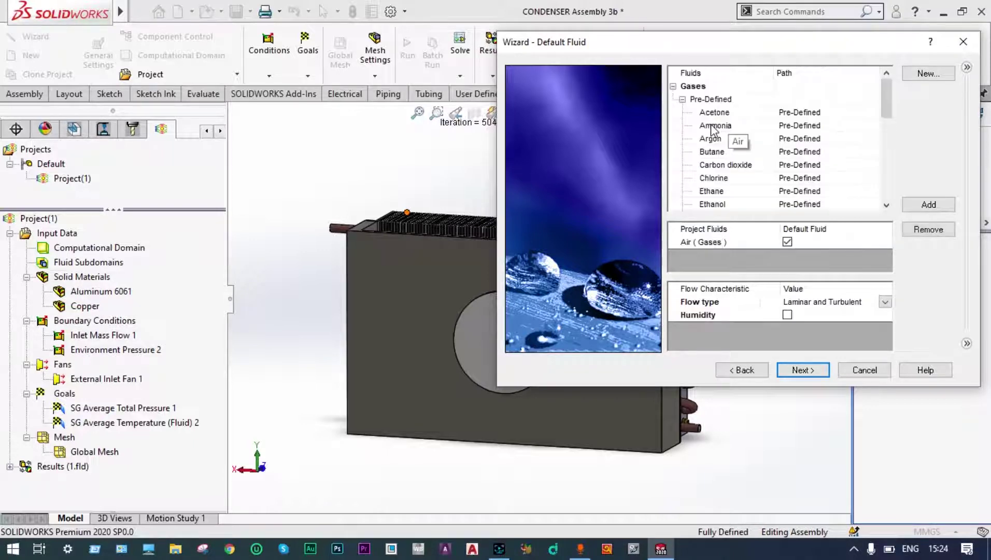
left_click(674, 86)
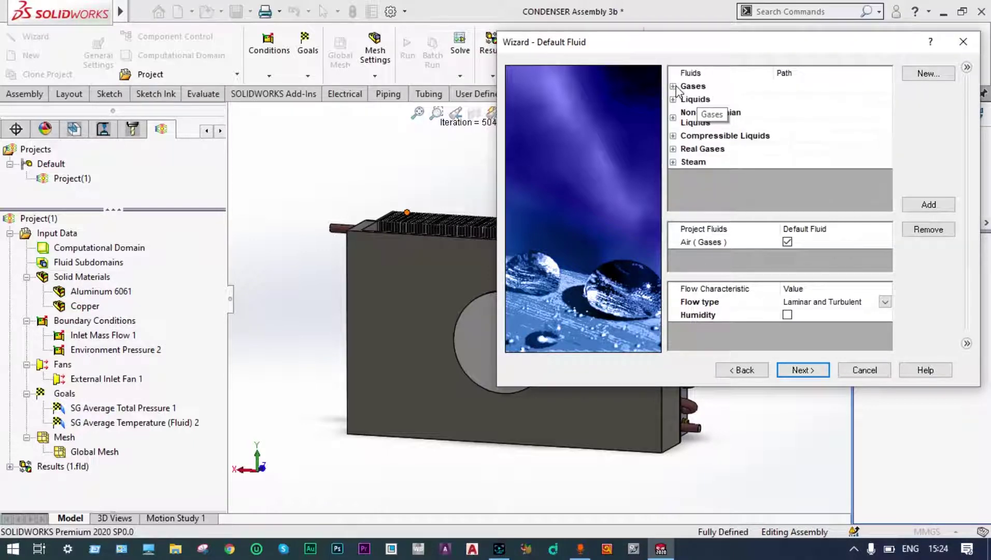
left_click(673, 149)
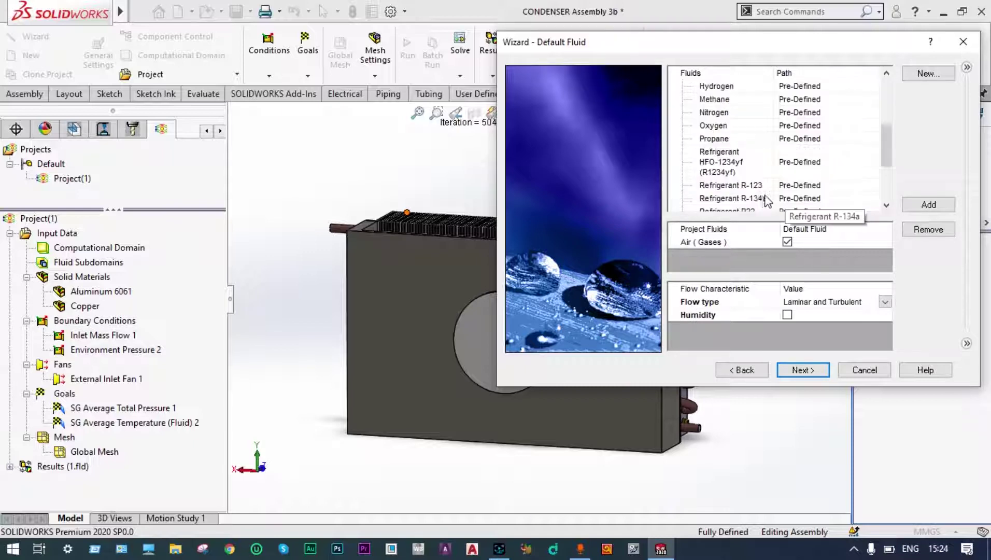
double_click(737, 185)
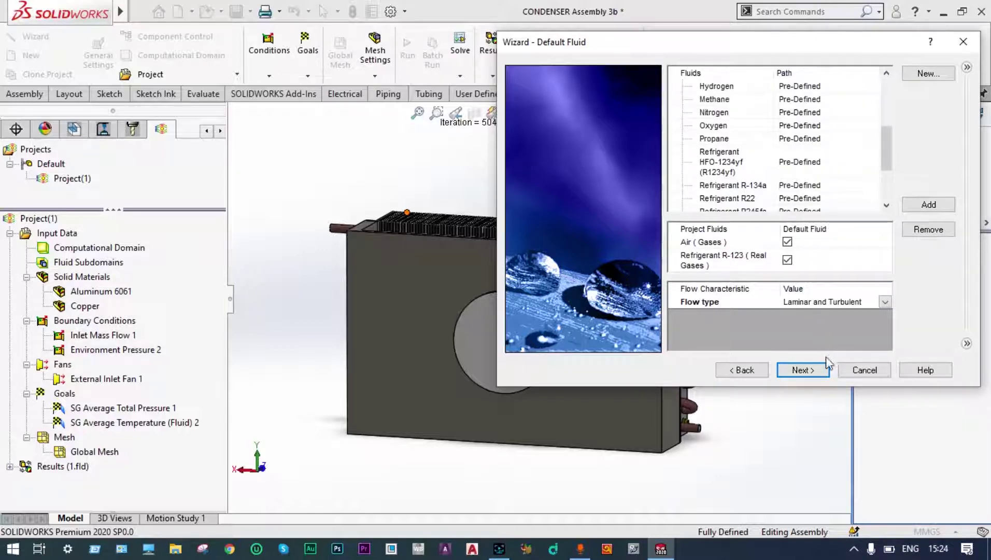
left_click(808, 369)
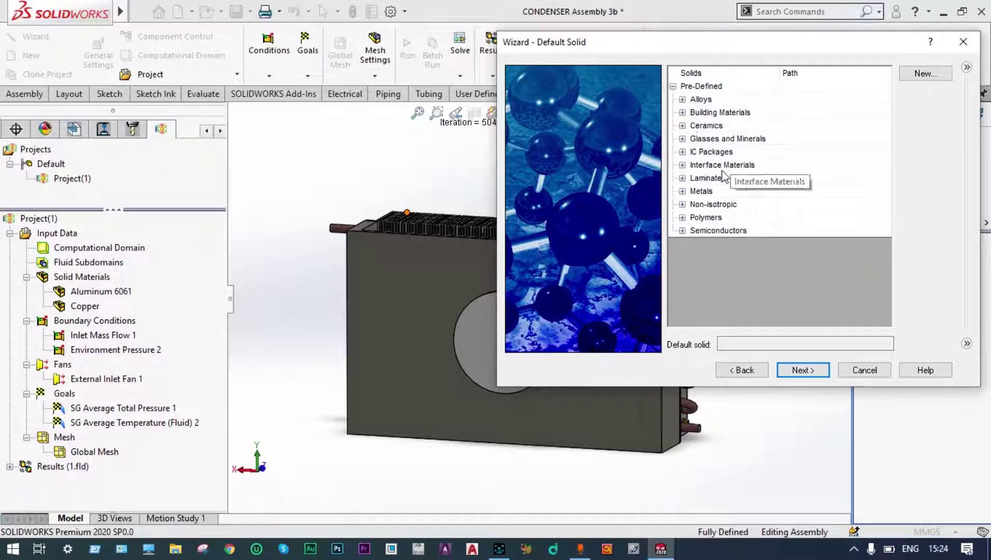
Choose the metal Copper as the default solid and accept the default wall roughness
left_click(685, 191)
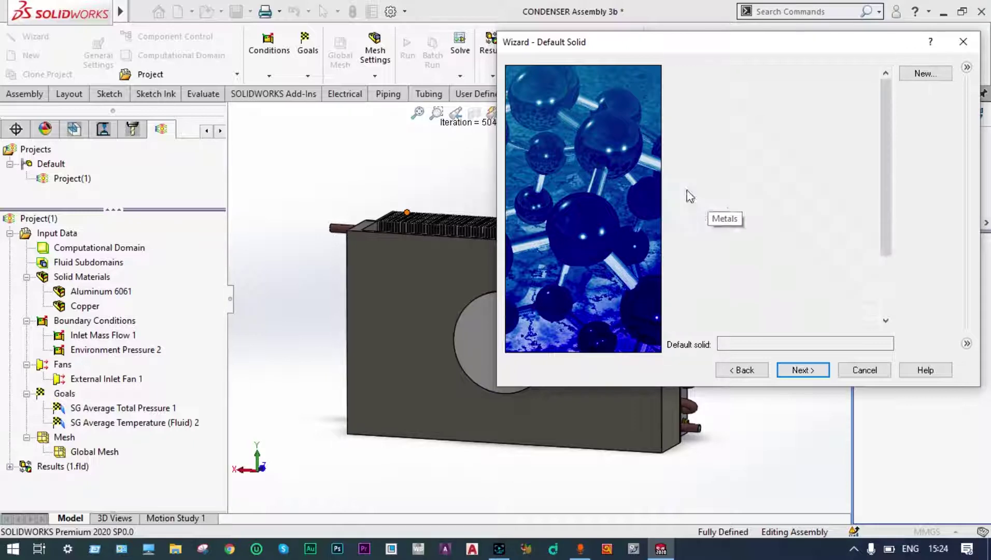
left_click(716, 218)
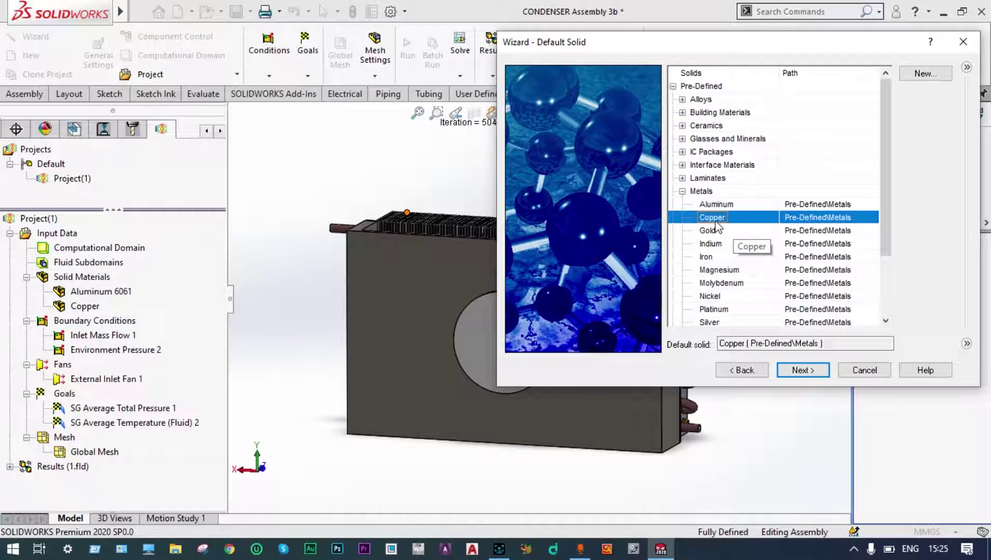
left_click(802, 370)
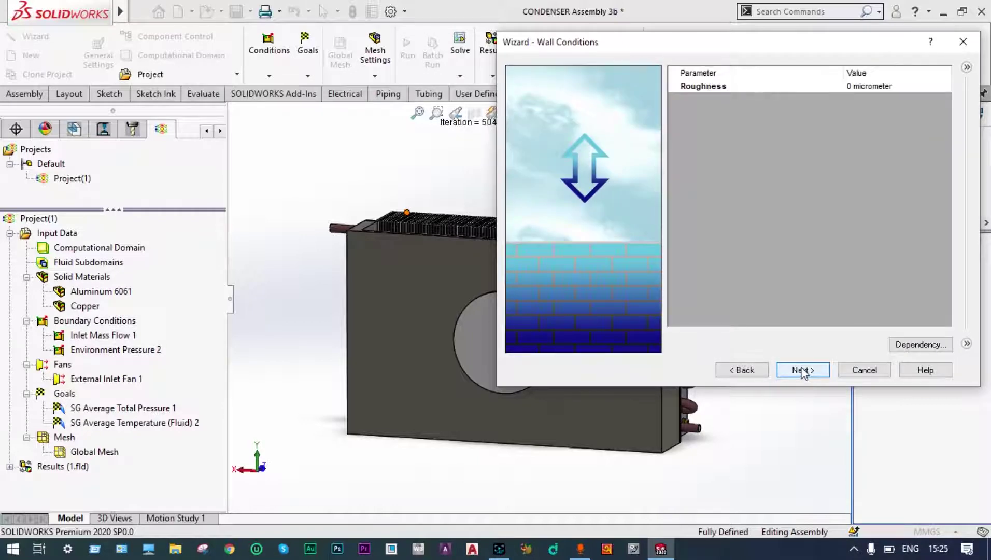
left_click(803, 372)
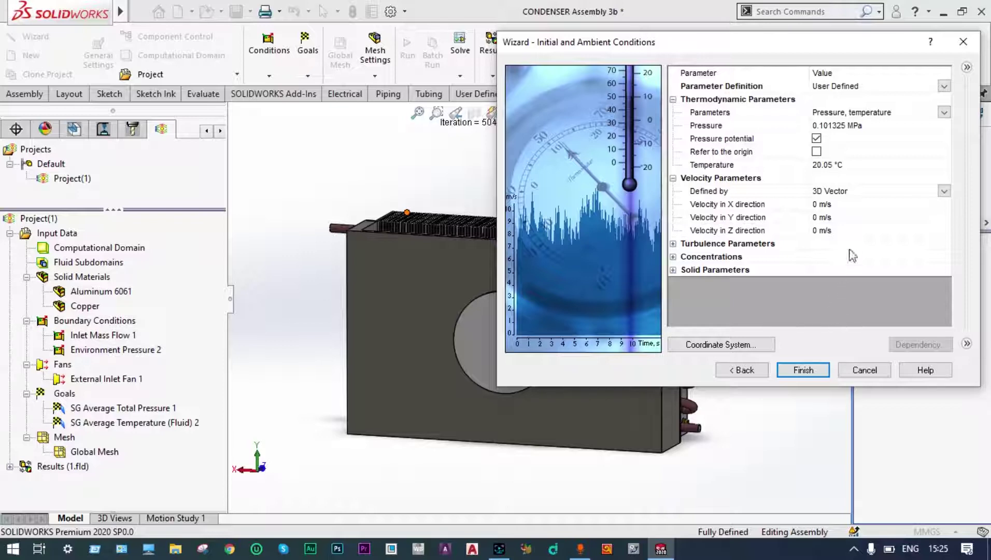
Set both the ambient temperature and the initial solid temperature to 20 °C
left_click(833, 164)
key("BackSpace")
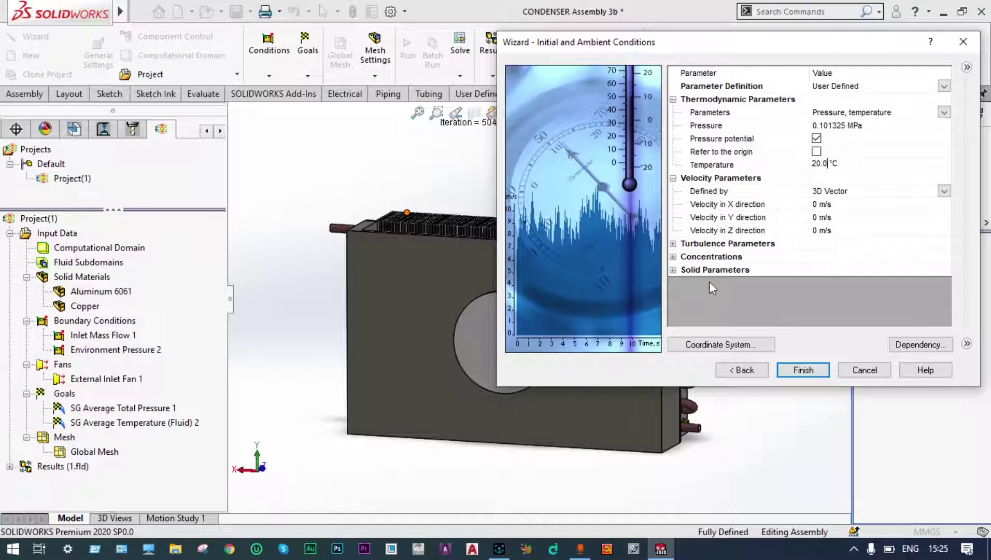
left_click(673, 270)
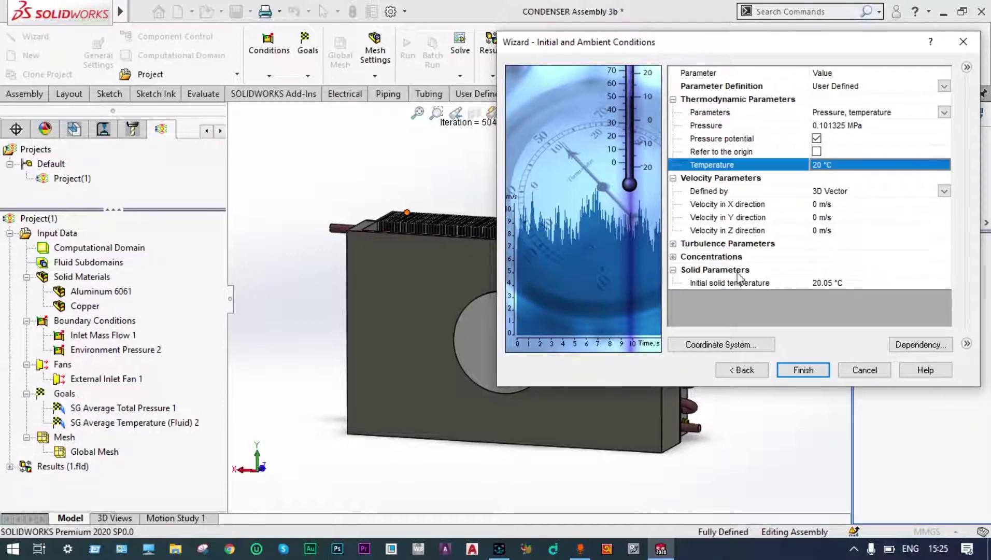
left_click(831, 283)
key("BackSpace")
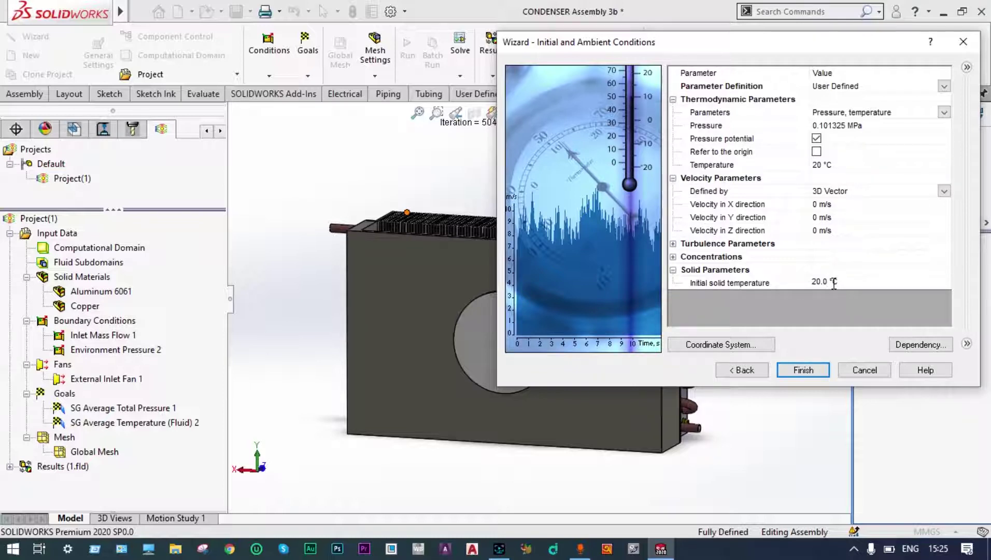
Set the initial mass fraction of Refrigerant R-123 to 1 in the concentrations
left_click(674, 256)
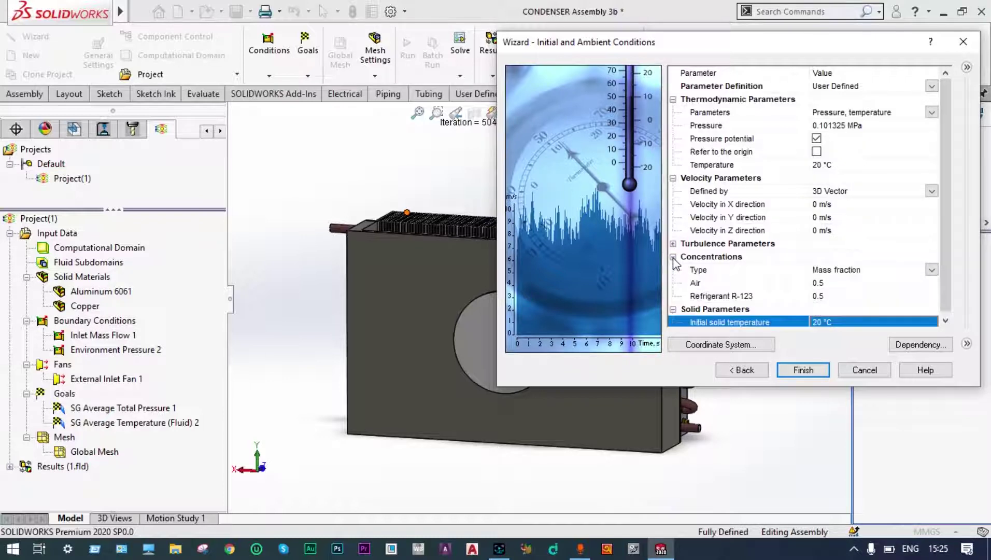
left_click(825, 293)
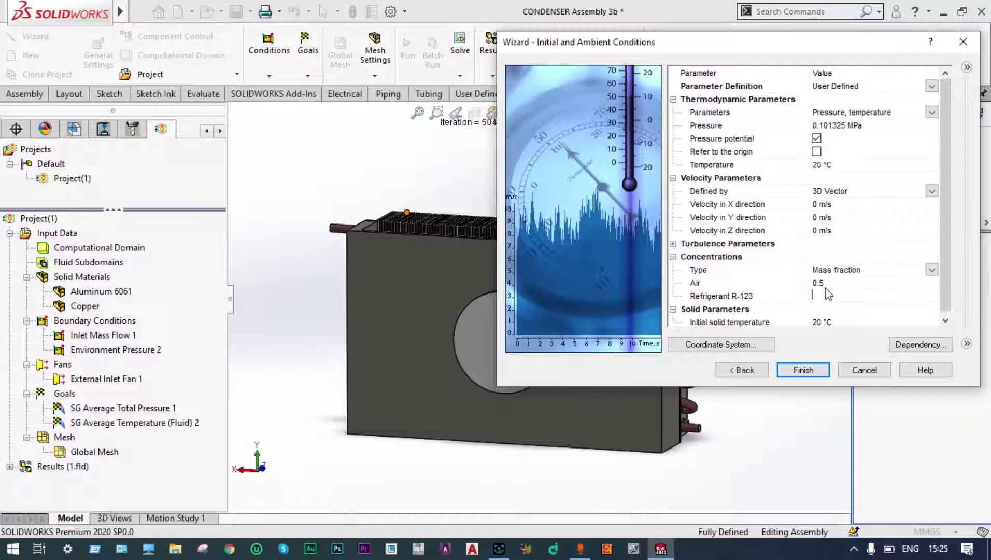
type("1")
left_click(828, 281)
left_click(672, 256)
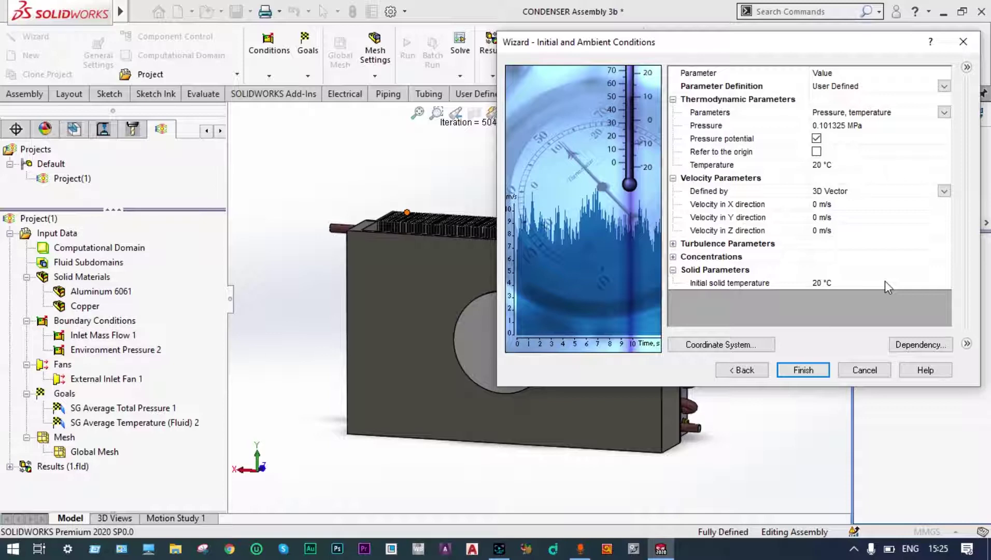
Set the ambient velocity in the Z direction to 30 m/s
left_click(818, 233)
left_click(816, 231)
type("3")
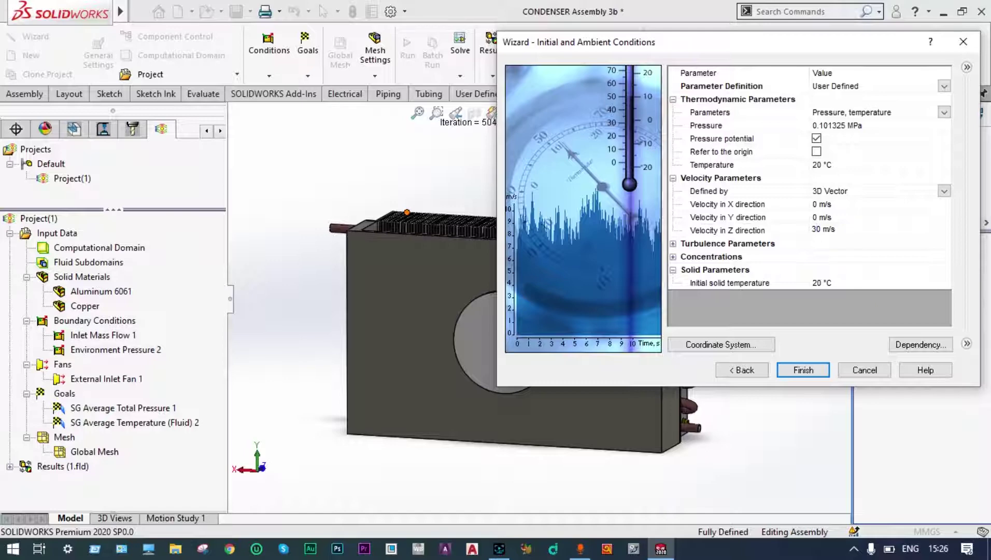
Choose the reference axis of the Global Coordinate System for the ambient conditions and finish the project wizard
left_click(761, 348)
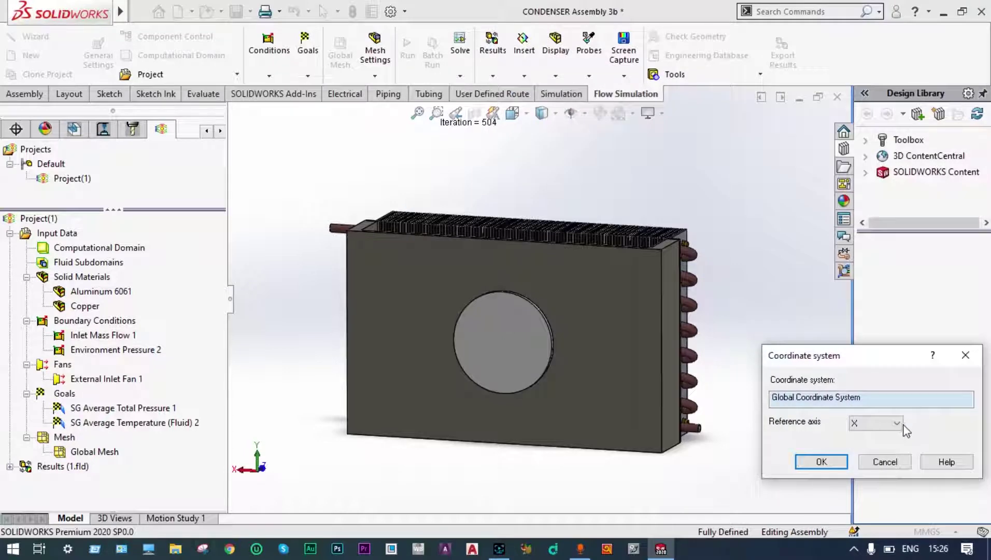
left_click(897, 423)
left_click(866, 456)
left_click(821, 461)
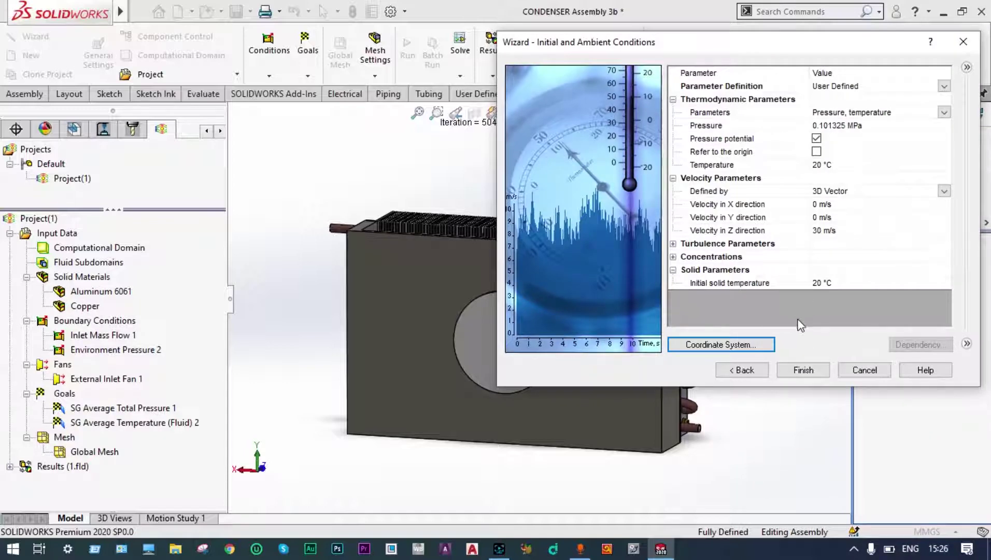
left_click(806, 371)
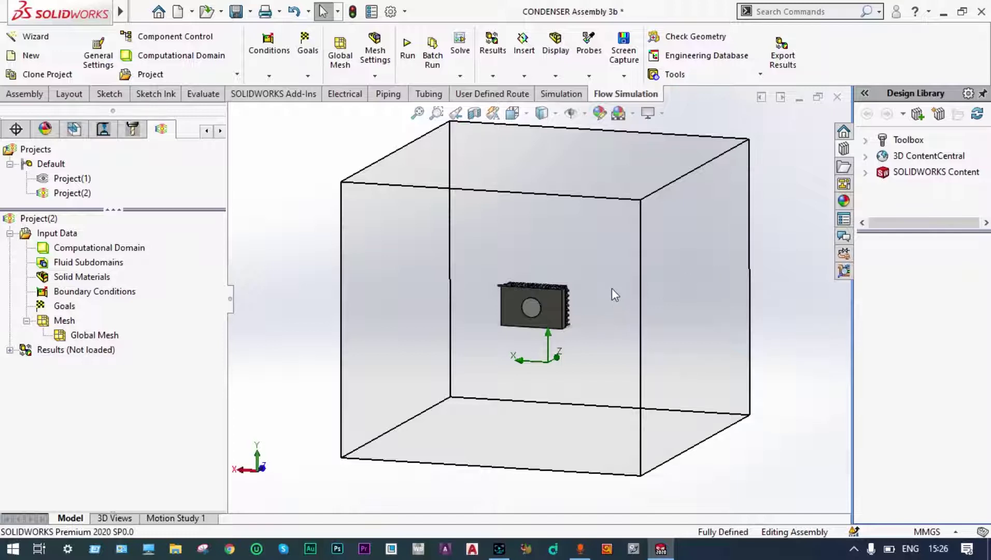
Shrink the computational domain around the condenser to about -0.26 to 0.80 m in X, 0 to 0.75 m in Y and 0.36 to 1.01 m in Z
left_click(523, 115)
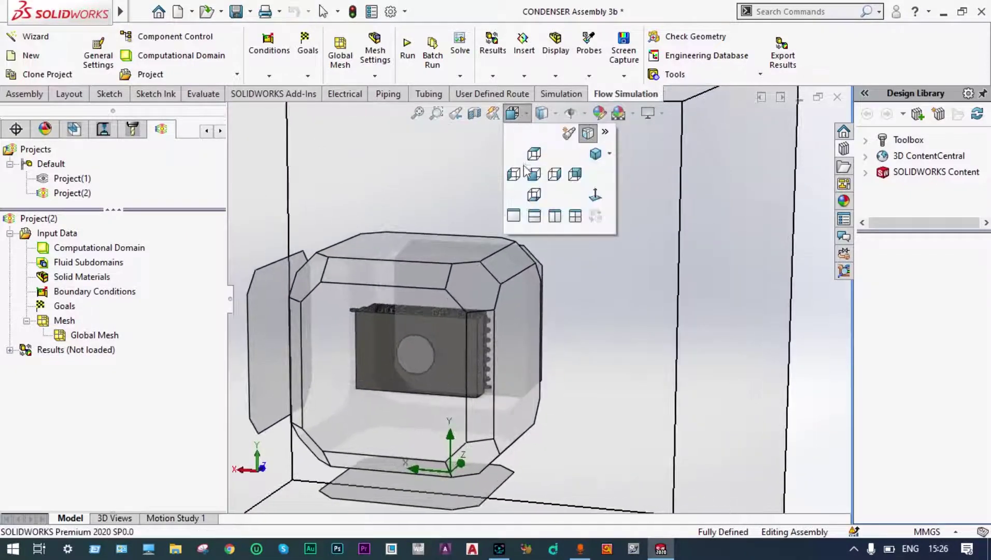
left_click(528, 172)
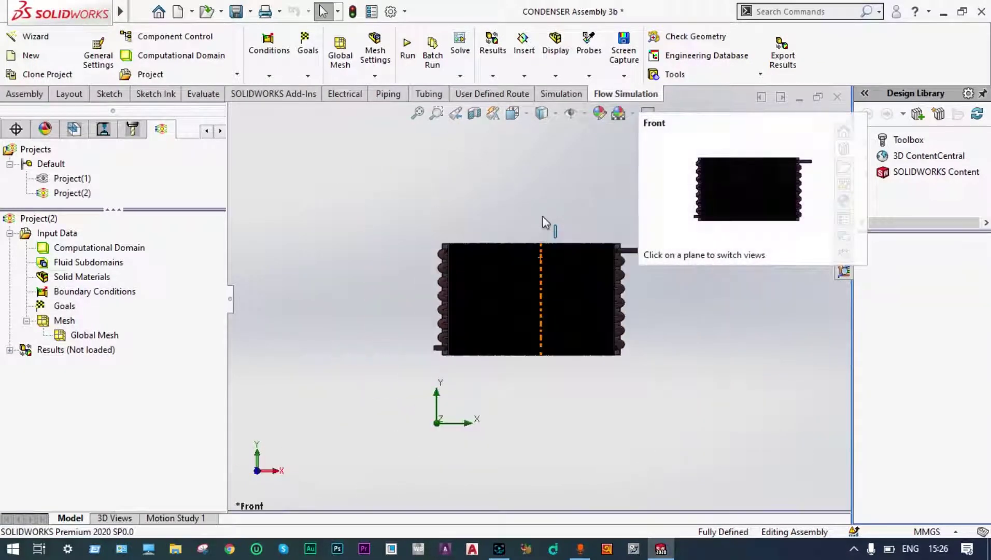
left_click(137, 249)
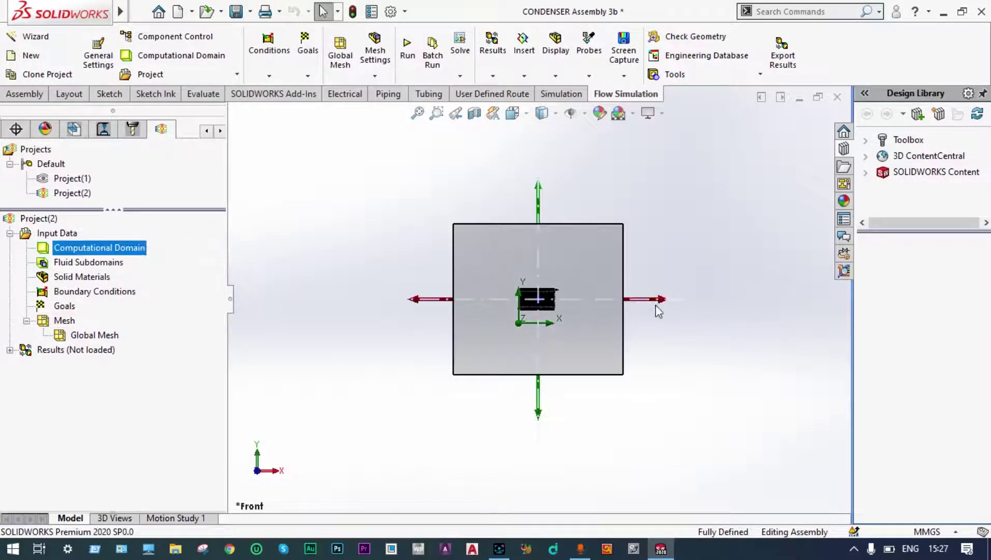
double_click(658, 306)
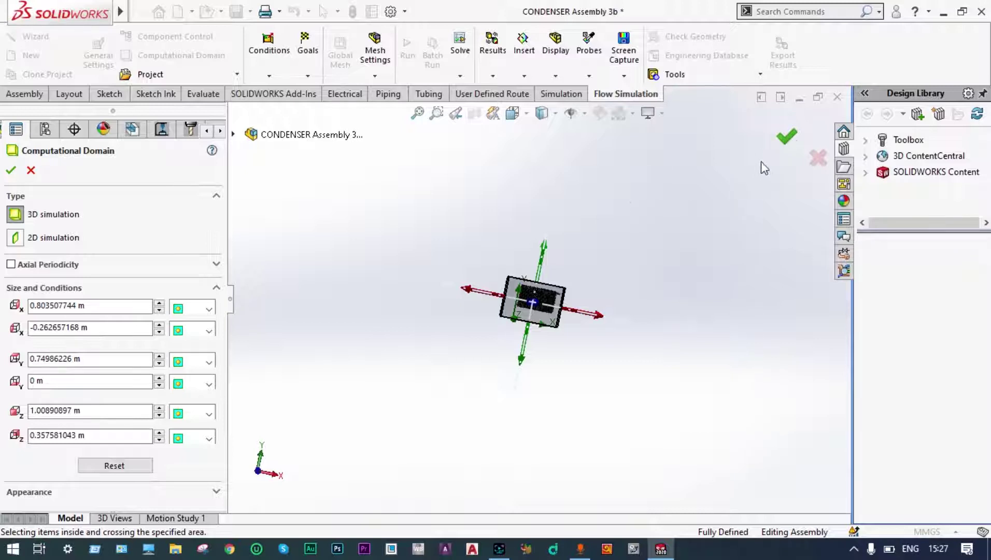
left_click(787, 139)
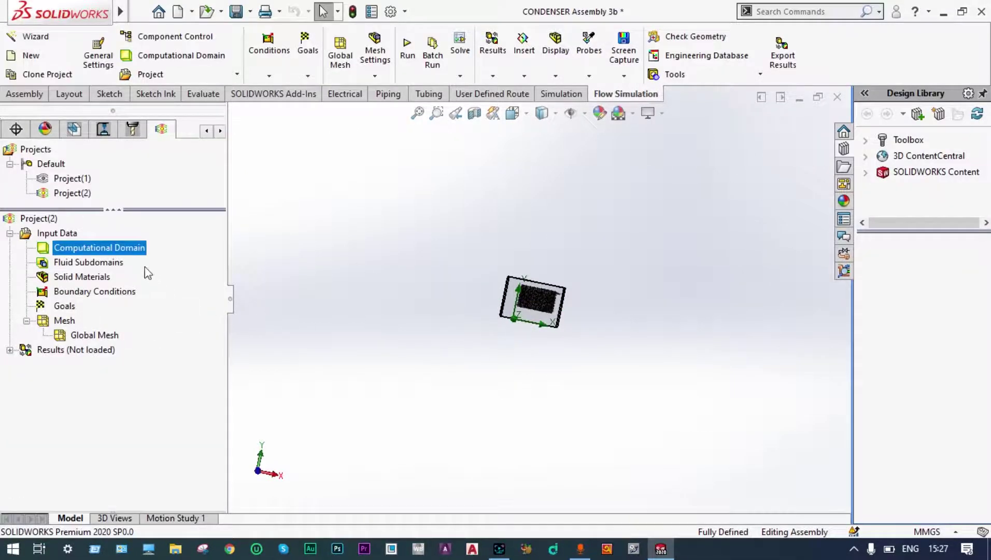
Hide the computational domain so only the condenser model is displayed
right_click(138, 254)
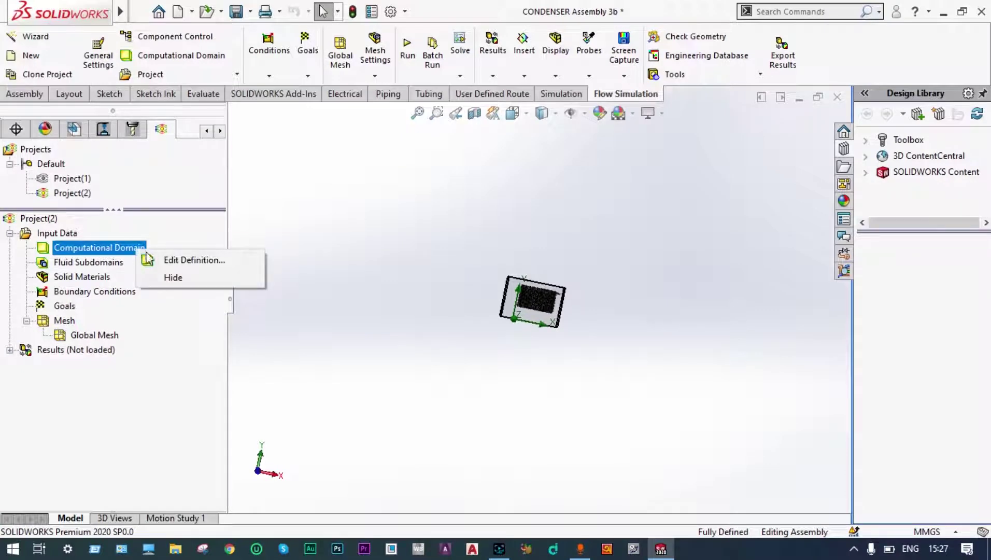
left_click(175, 279)
scroll(420, 228, "down", 5)
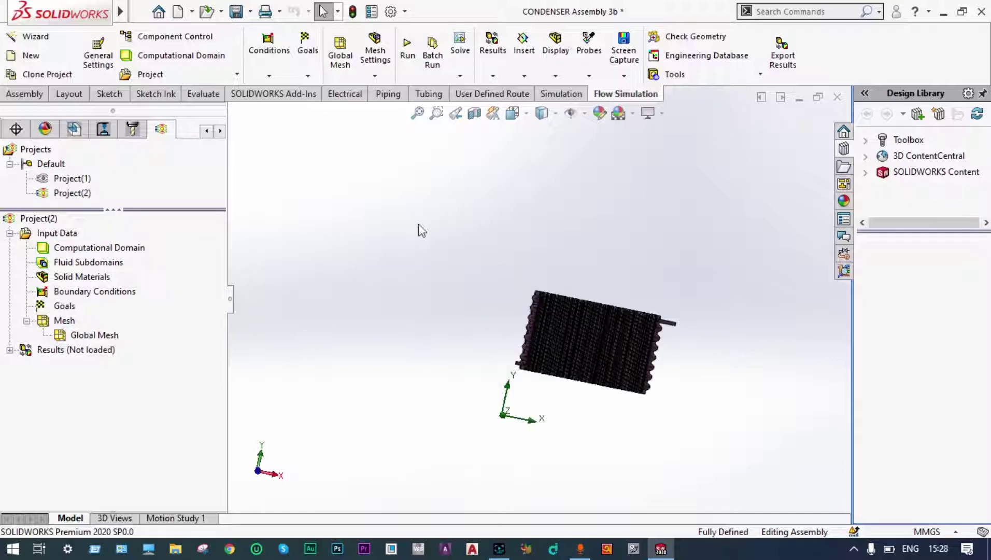
Assign the pre-defined alloy Aluminum 6061 as solid material to the condenser's fins and housing, leaving out the tubes
middle_click_drag(465, 224, 539, 233)
key("f")
right_click(71, 281)
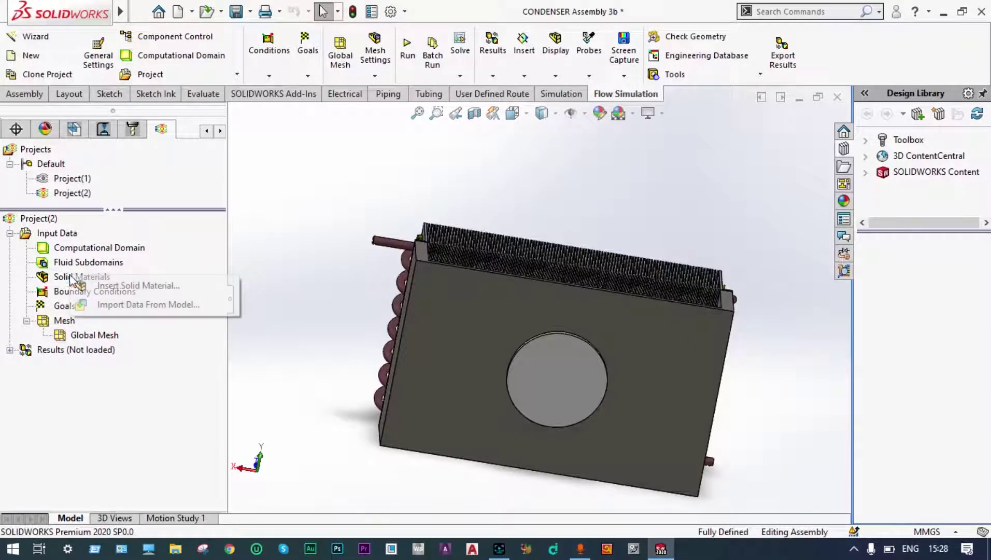
left_click(83, 283)
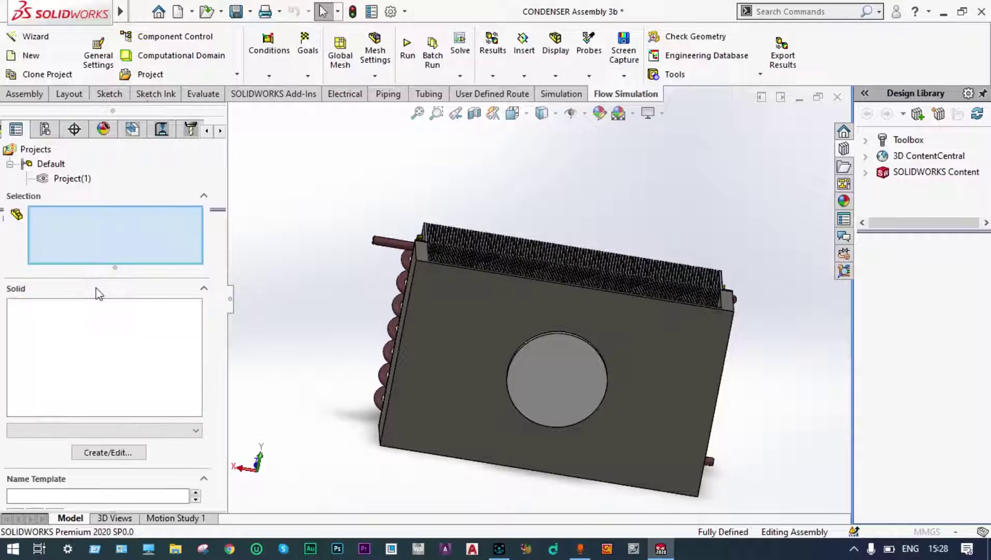
left_click(17, 306)
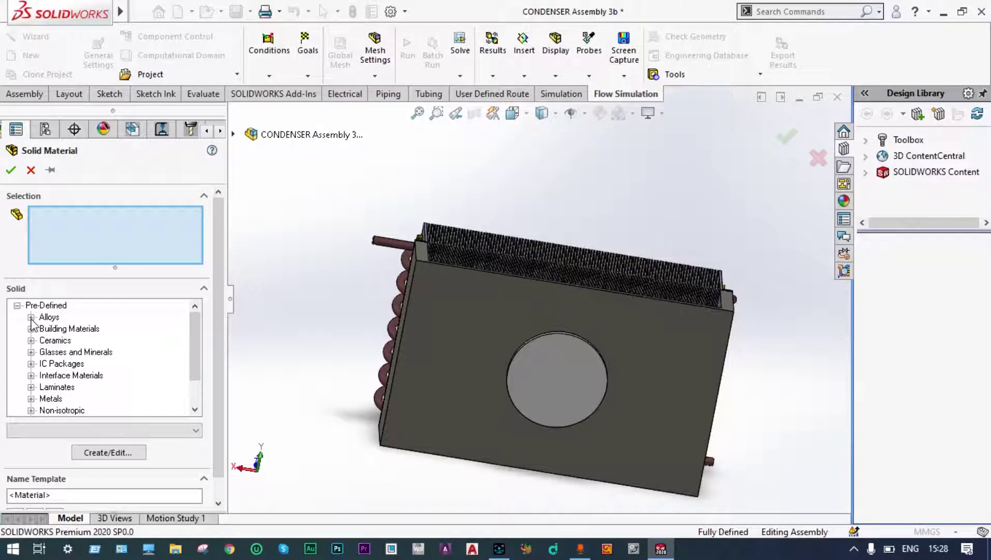
left_click(31, 317)
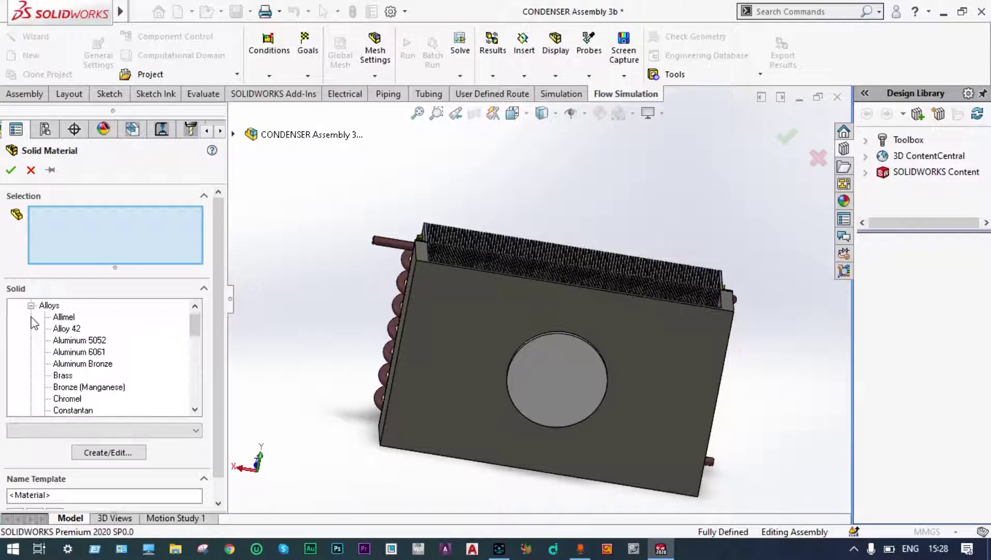
left_click(78, 352)
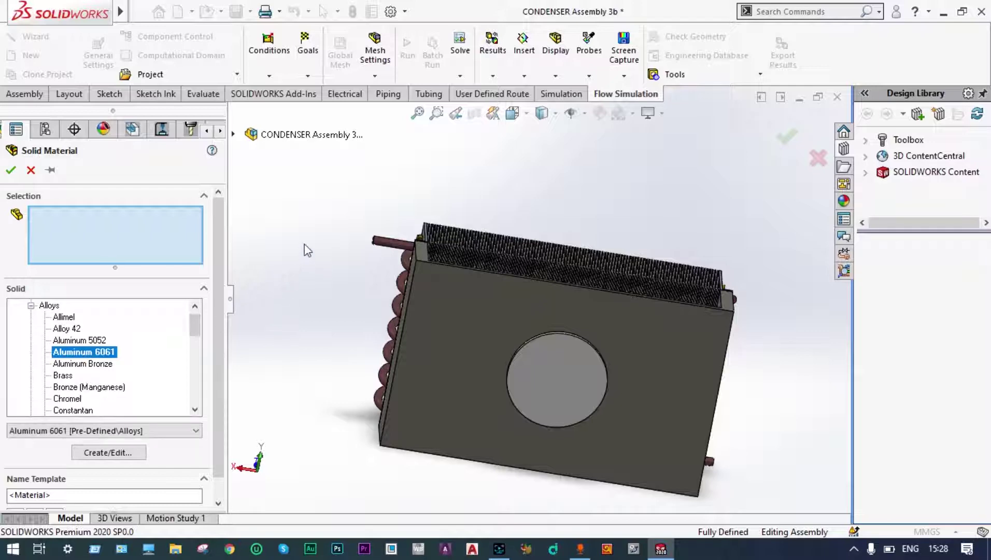
middle_click_drag(305, 246, 500, 479)
key("ctrl+a")
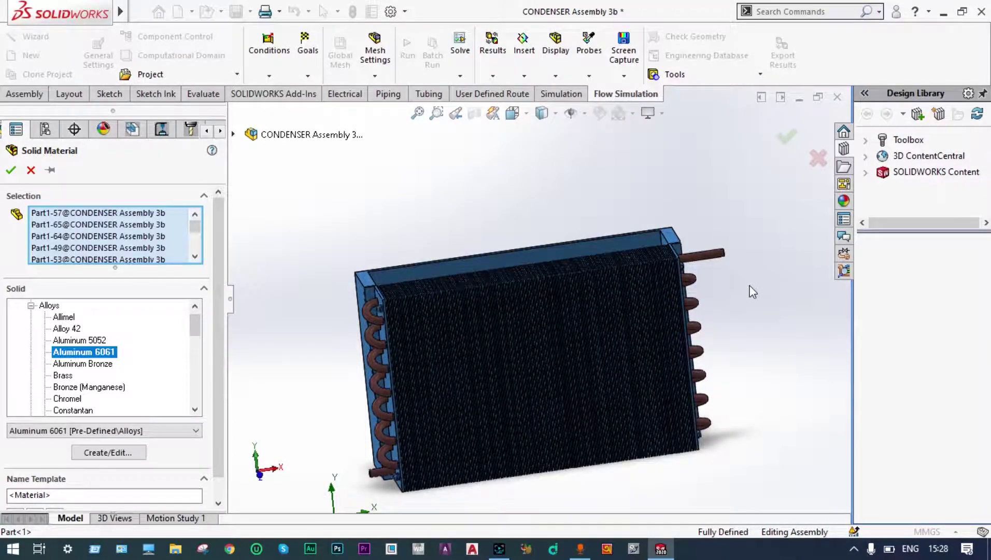
middle_click_drag(749, 285, 717, 328)
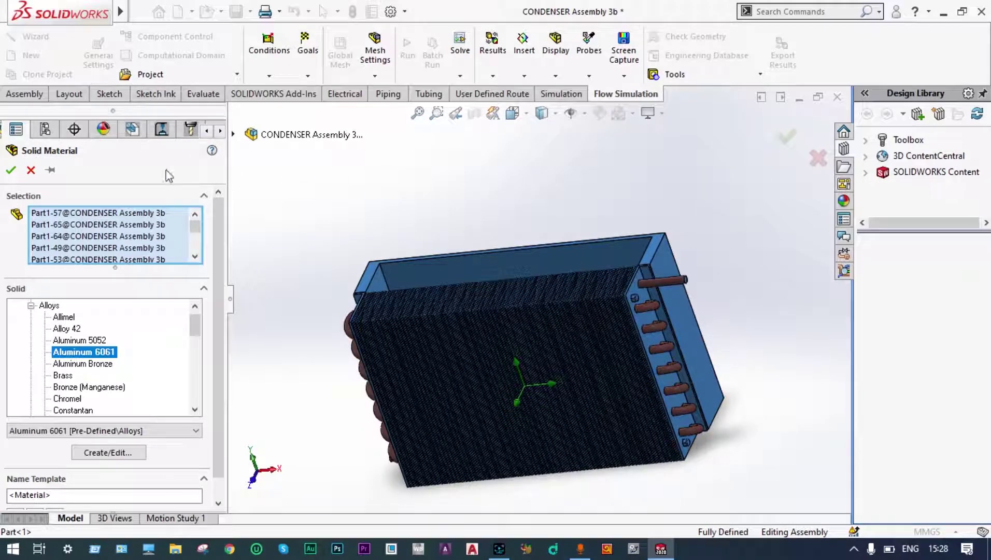
left_click(12, 172)
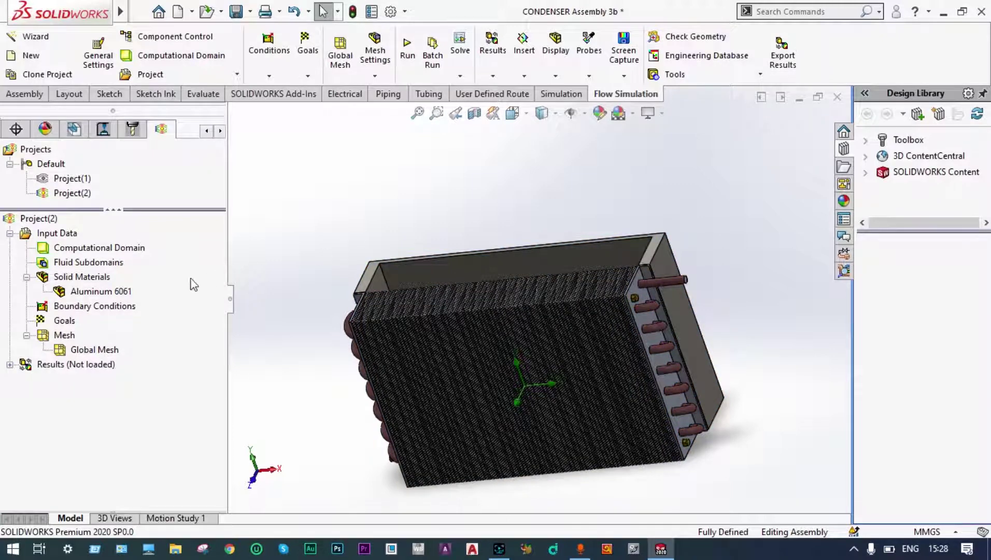
Assign the pre-defined metal Copper as solid material to the condenser's serpentine tube
right_click(93, 281)
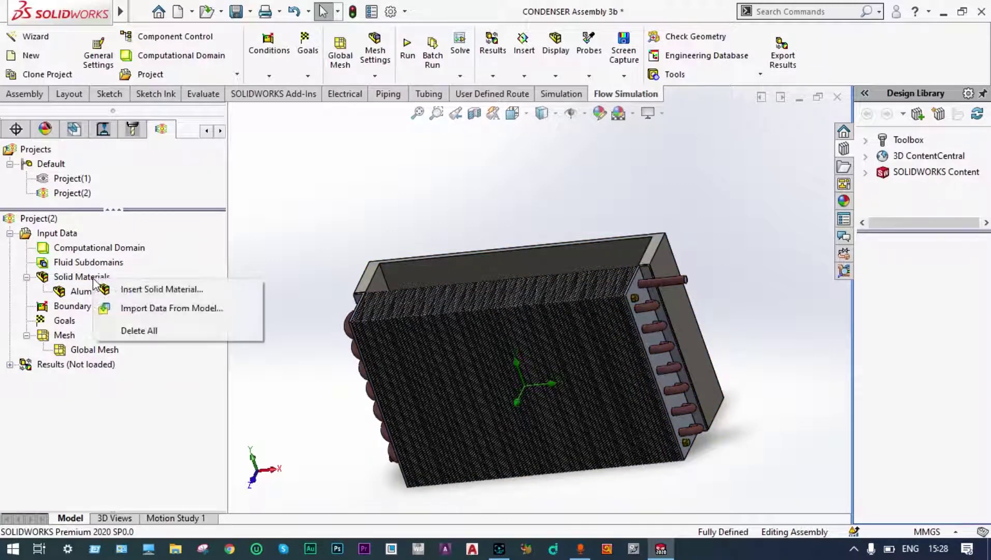
left_click(139, 290)
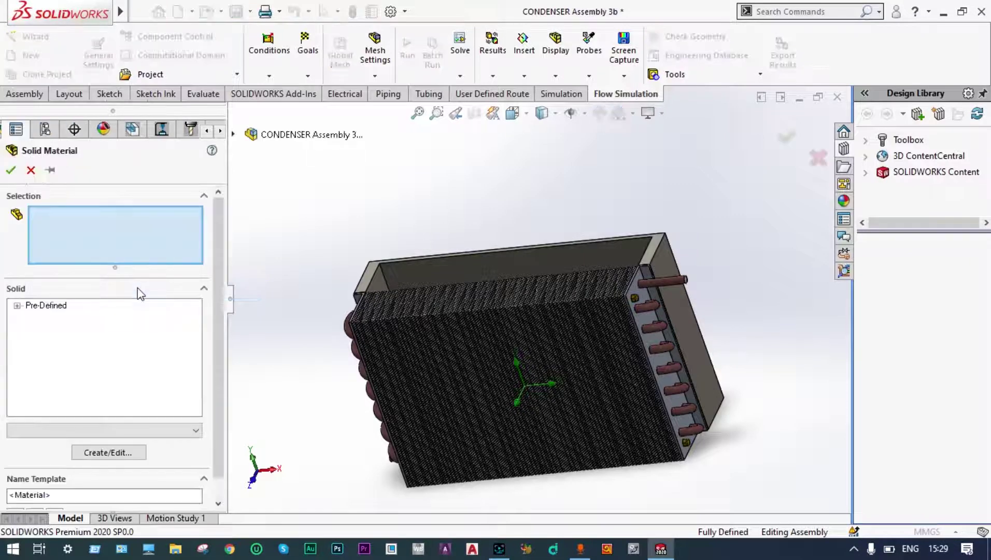
left_click(18, 306)
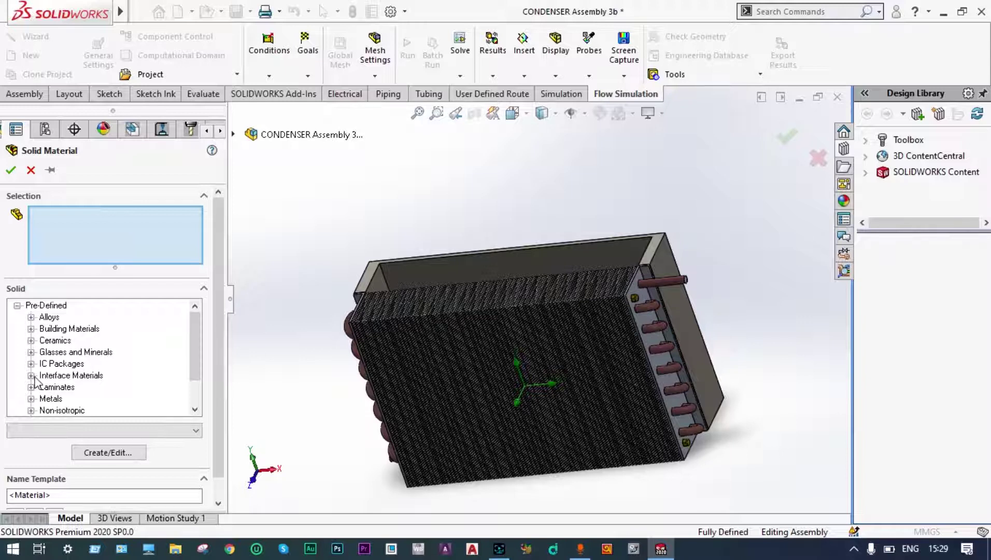
left_click(31, 399)
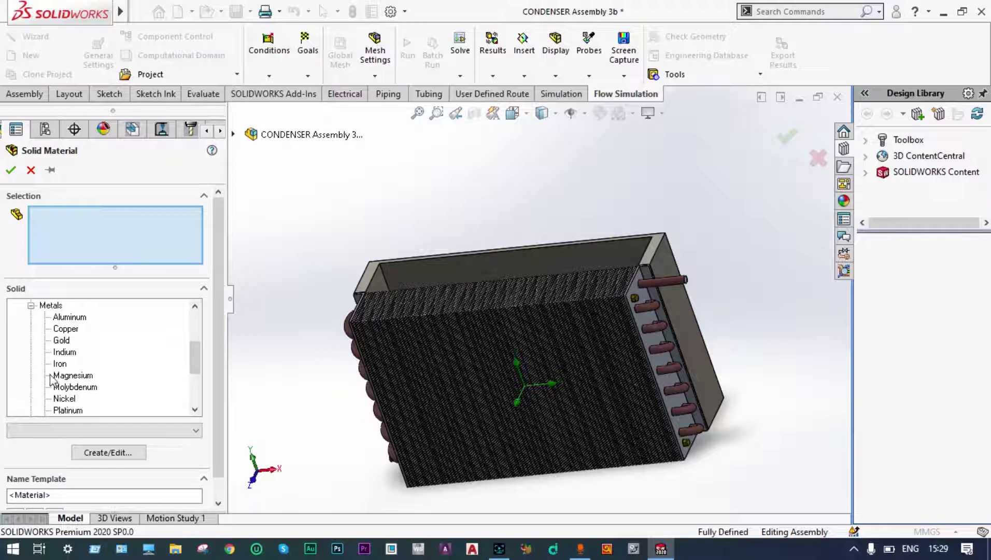
left_click(65, 328)
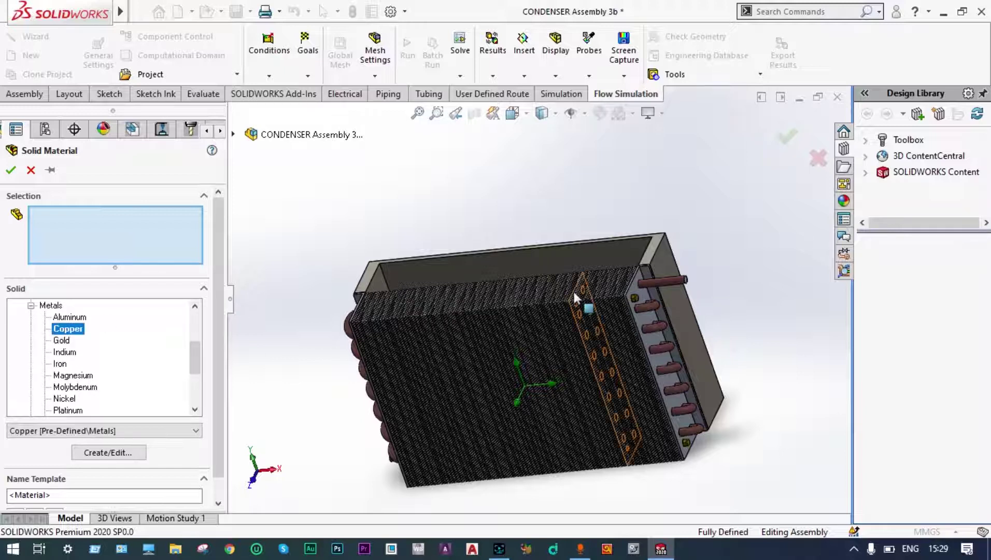
left_click(674, 284)
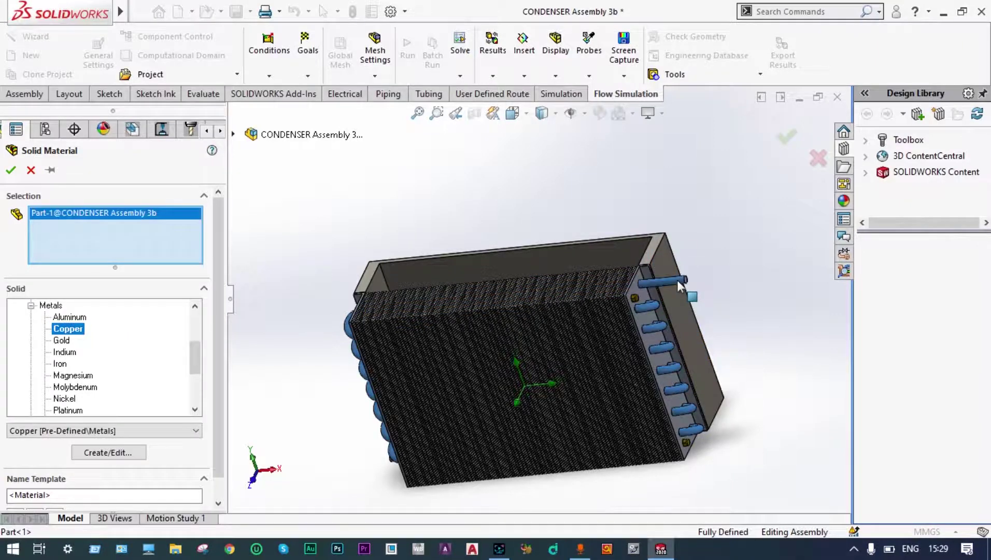
left_click(787, 136)
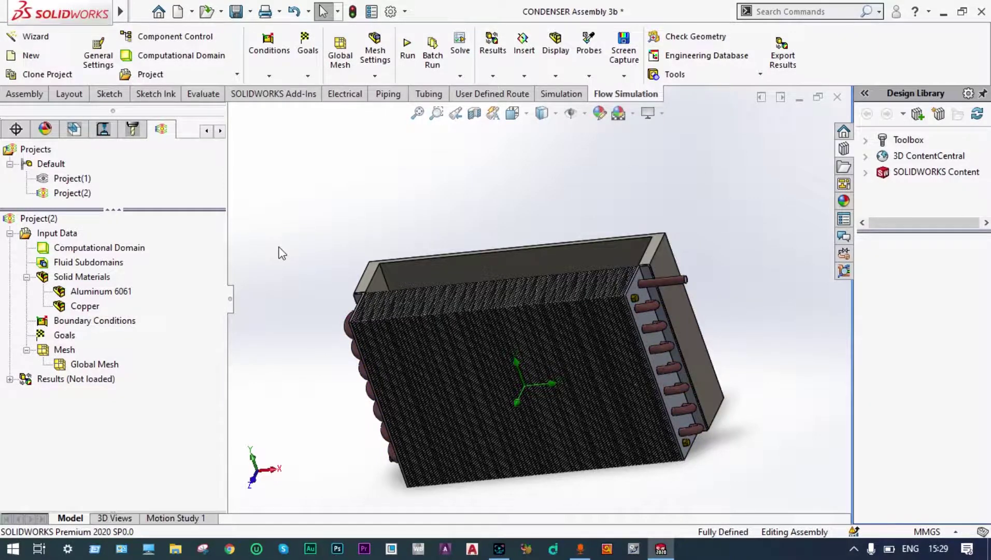
Add an External Inlet Fan using the pre-defined axial fan 9232-12M on the face of the housing's circular fan disc
middle_click_drag(279, 249, 520, 359)
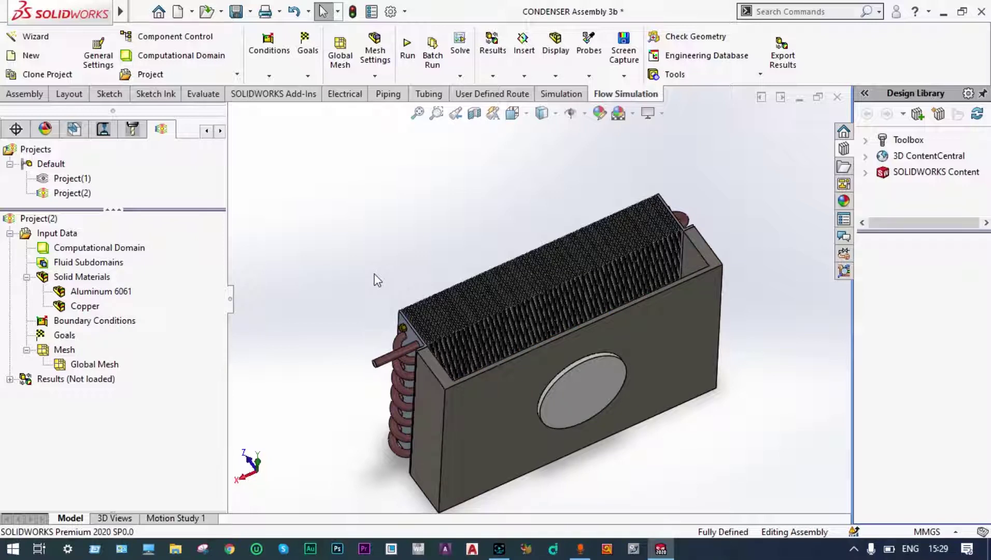
left_click(604, 369)
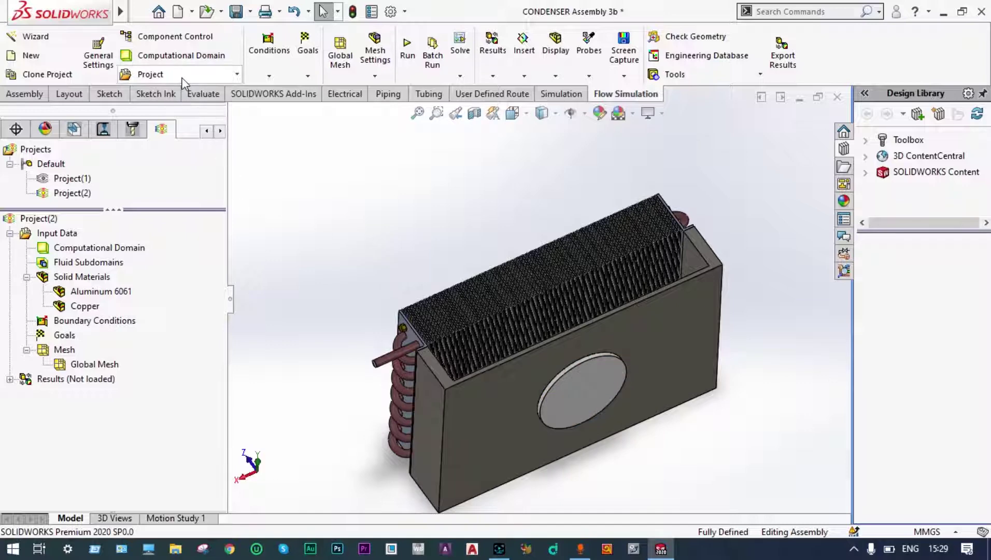
left_click(269, 77)
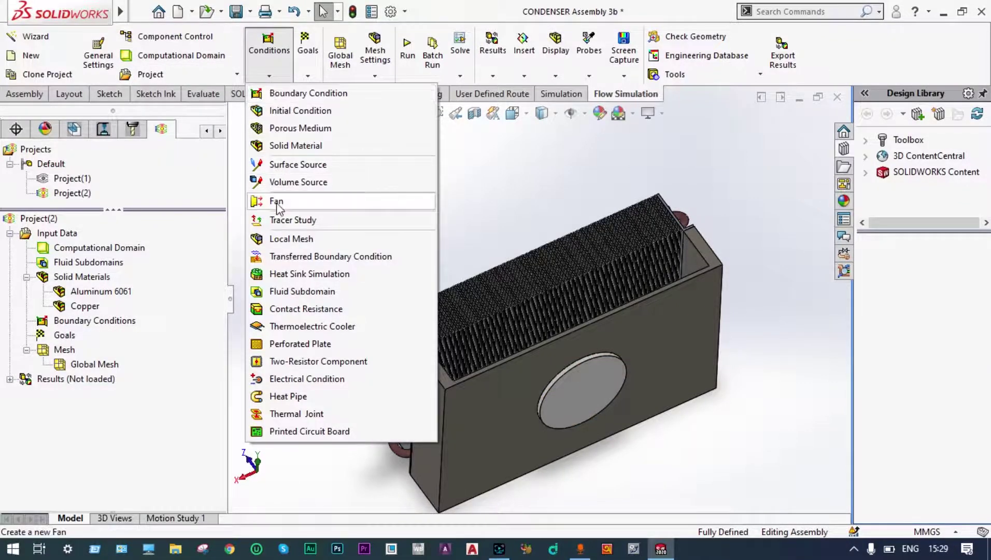
left_click(277, 207)
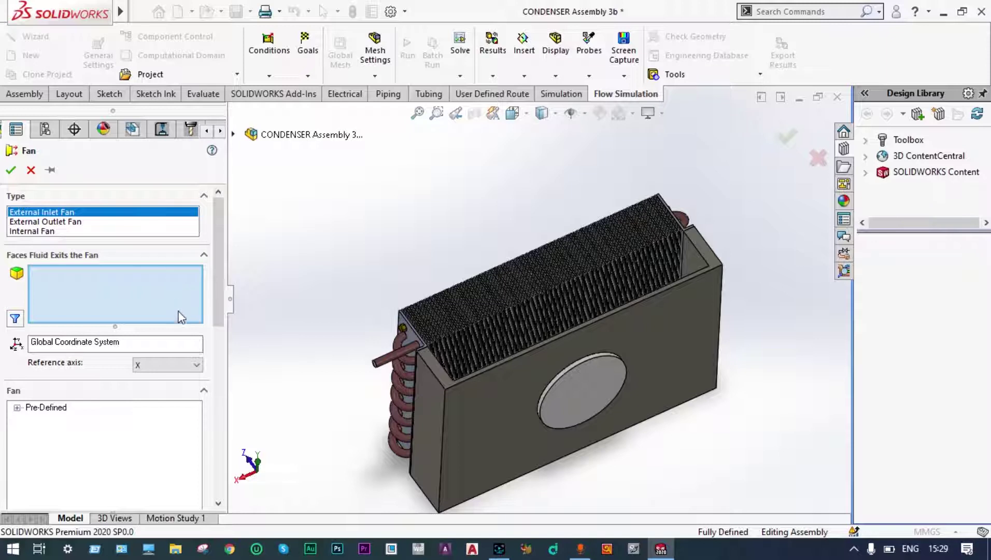
left_click(17, 407)
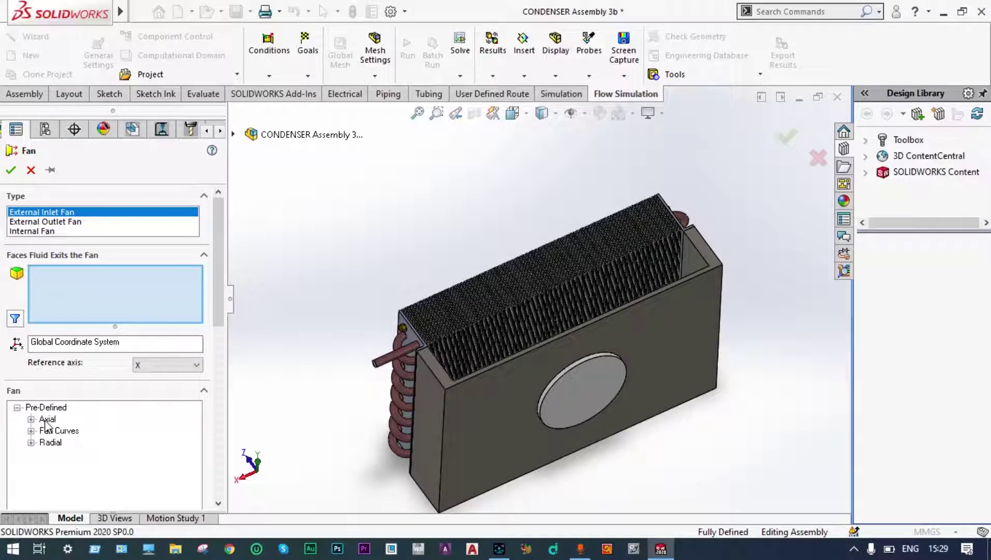
left_click(31, 419)
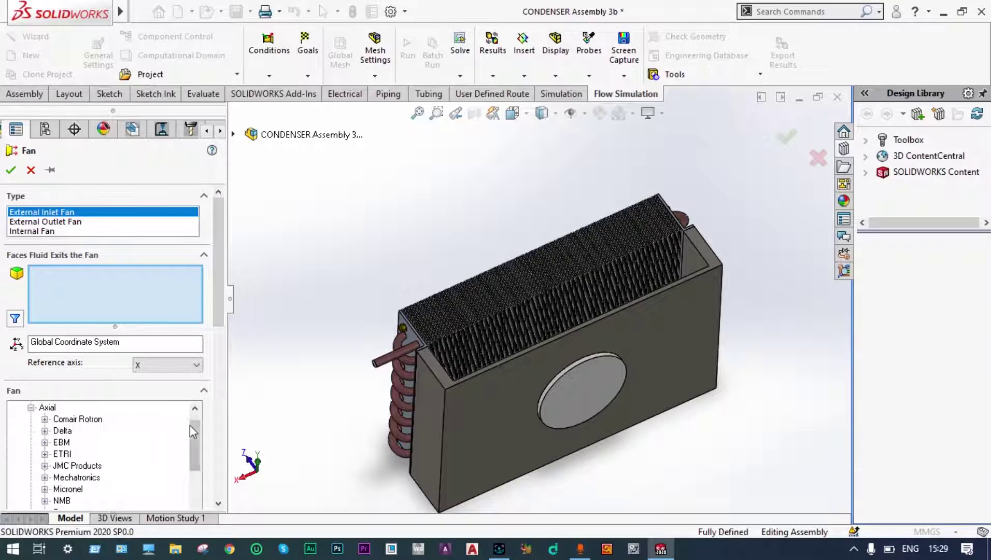
left_click_drag(193, 426, 194, 458)
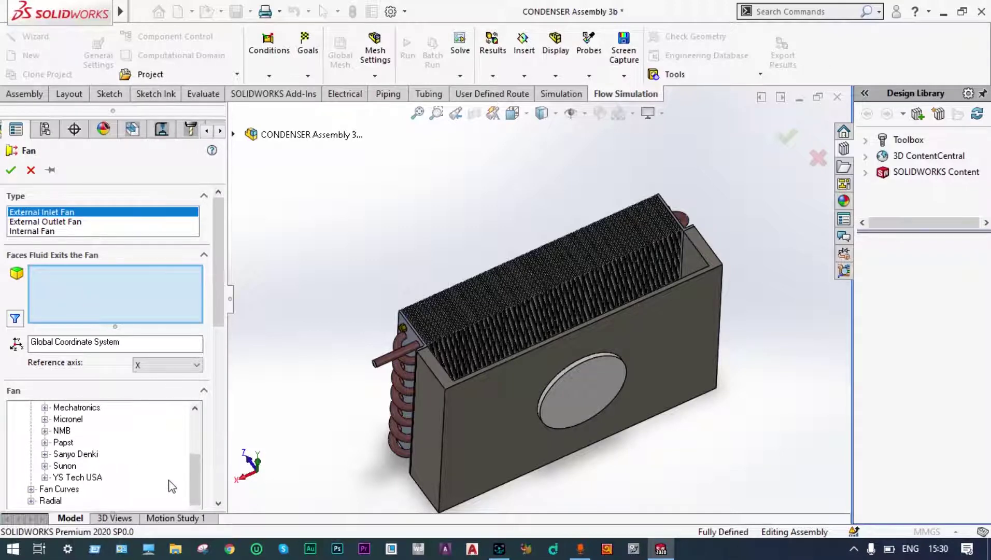
scroll(168, 430, "up", 3)
left_click_drag(194, 429, 195, 469)
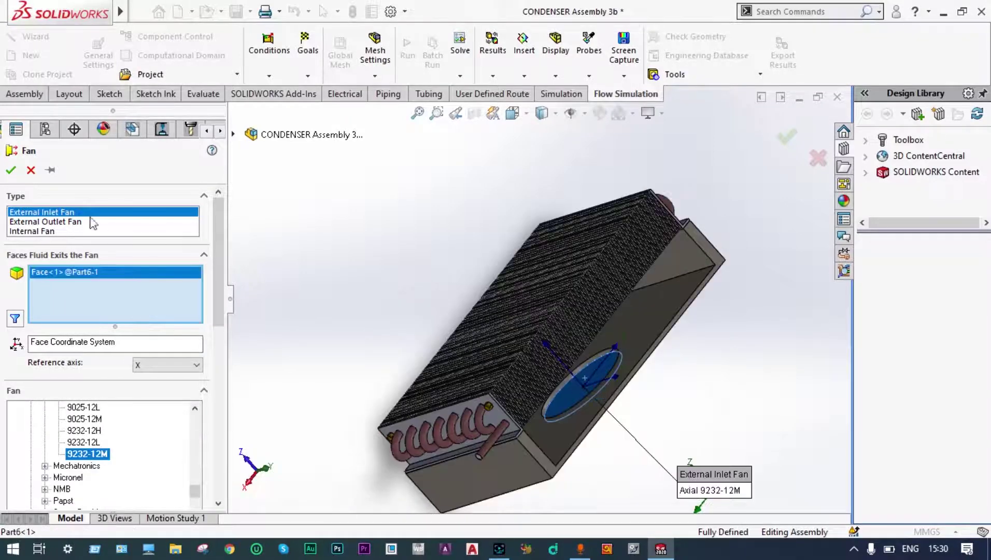
left_click(11, 170)
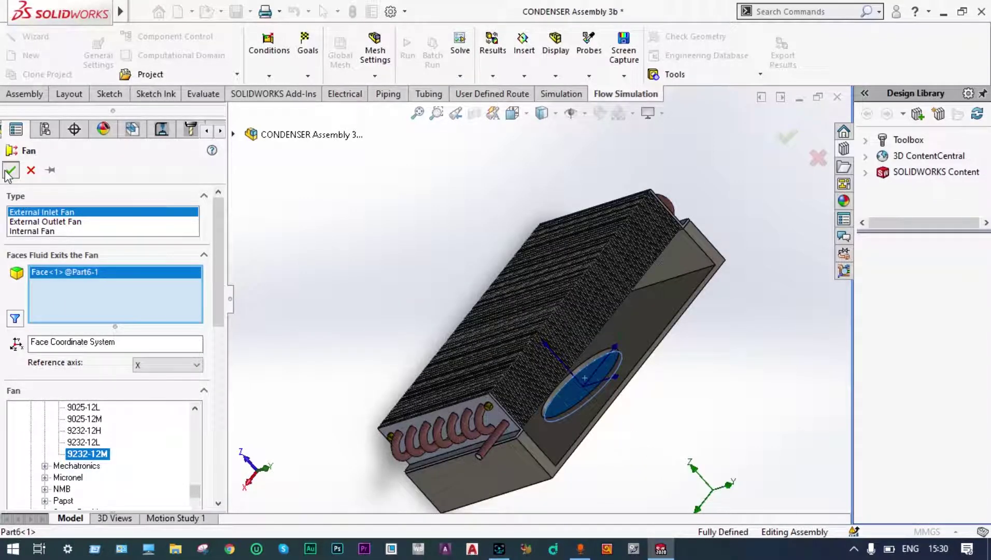
Start an Inlet Mass Flow boundary condition and set its mass flow rate to 0.1 kg/s
middle_click_drag(686, 392, 690, 336)
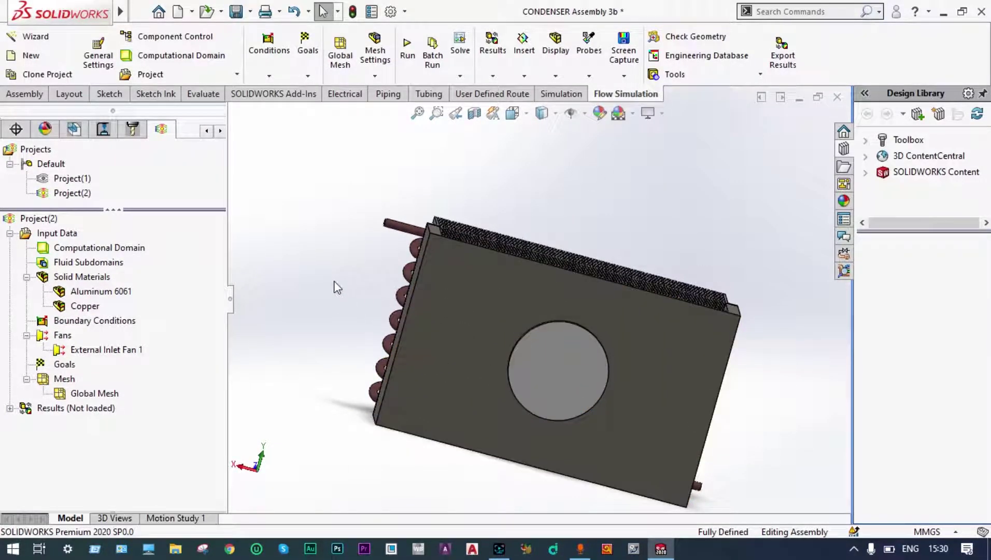
right_click(100, 324)
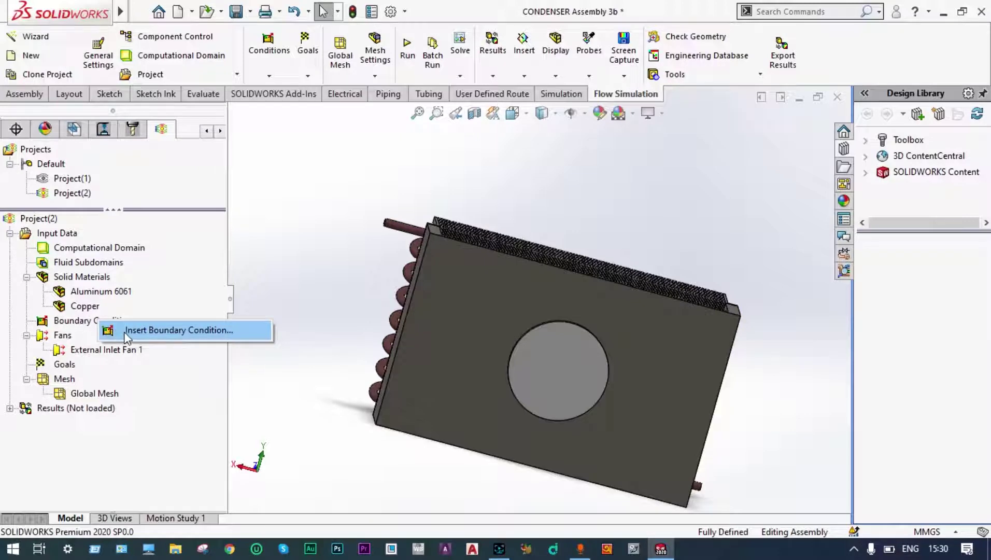
left_click(123, 330)
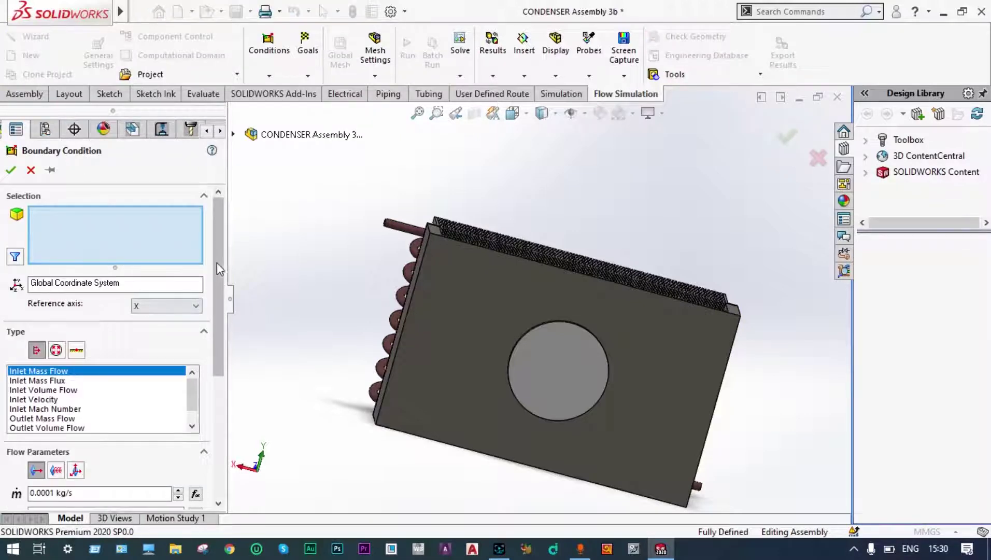
left_click_drag(217, 263, 228, 363)
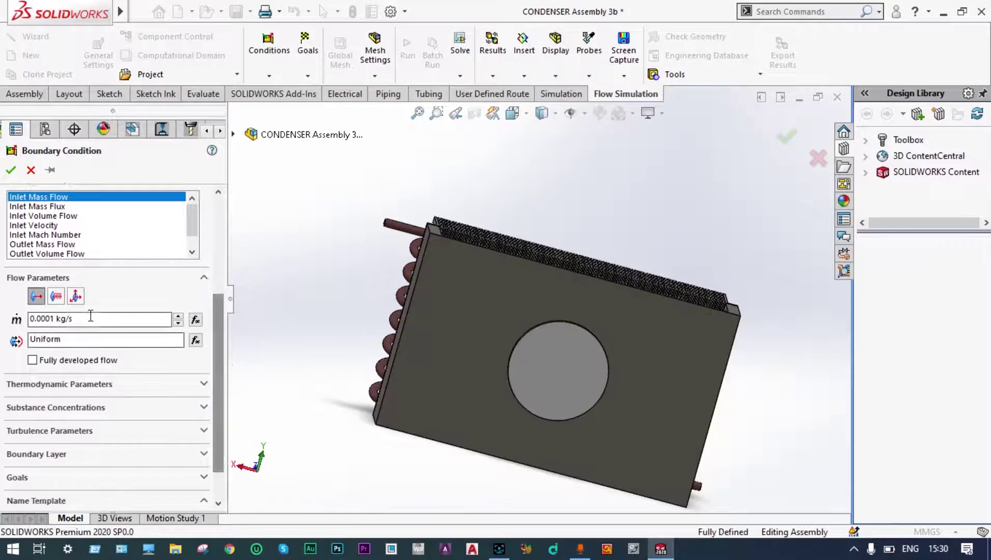
left_click(55, 318)
key("BackSpace")
key("BackSpace")
key("BackSpace")
key("BackSpace")
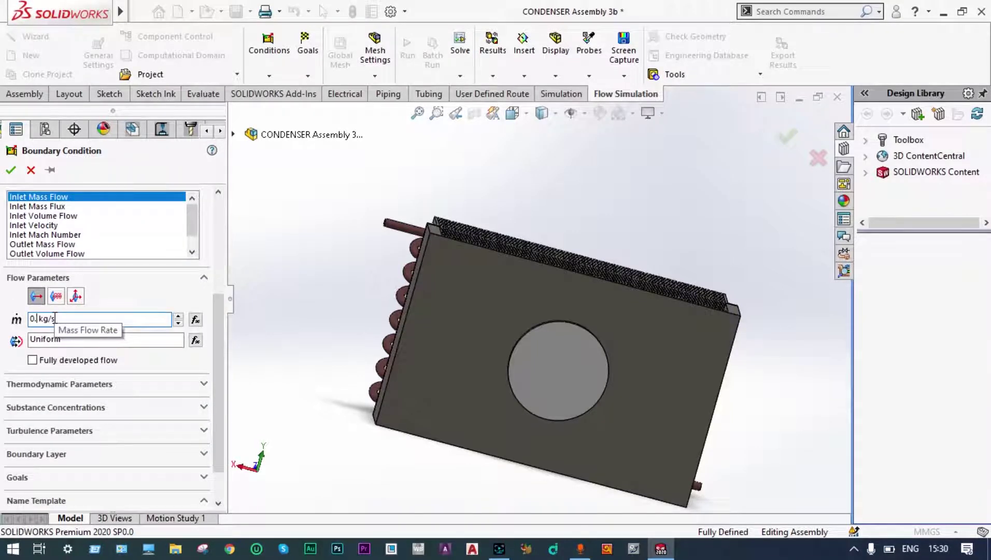
type("1")
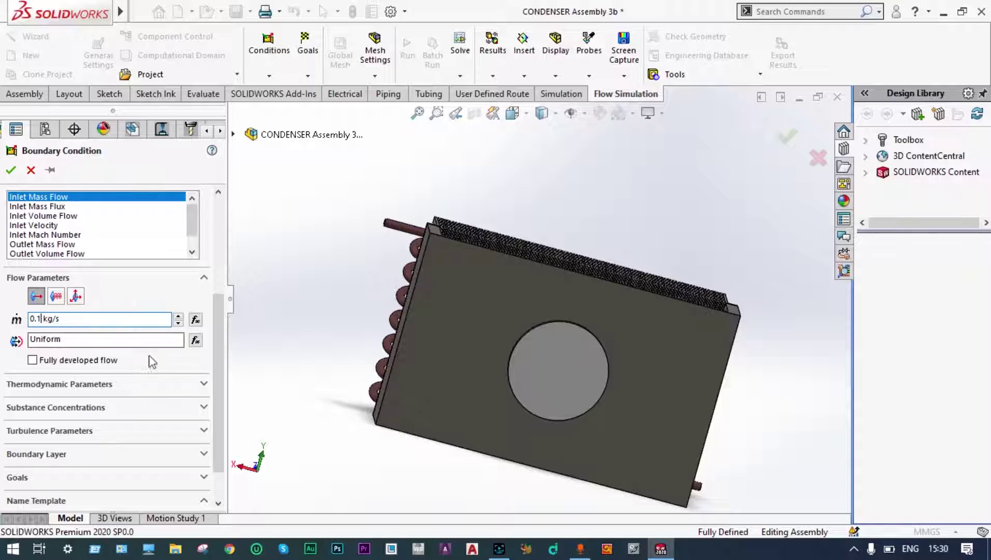
Set the inlet condition's thermodynamic parameters to a pressure of 0.12 MPa and a temperature of -63.15 °C
left_click(203, 384)
key("BackSpace")
key("BackSpace")
key("BackSpace")
key("BackSpace")
key("BackSpace")
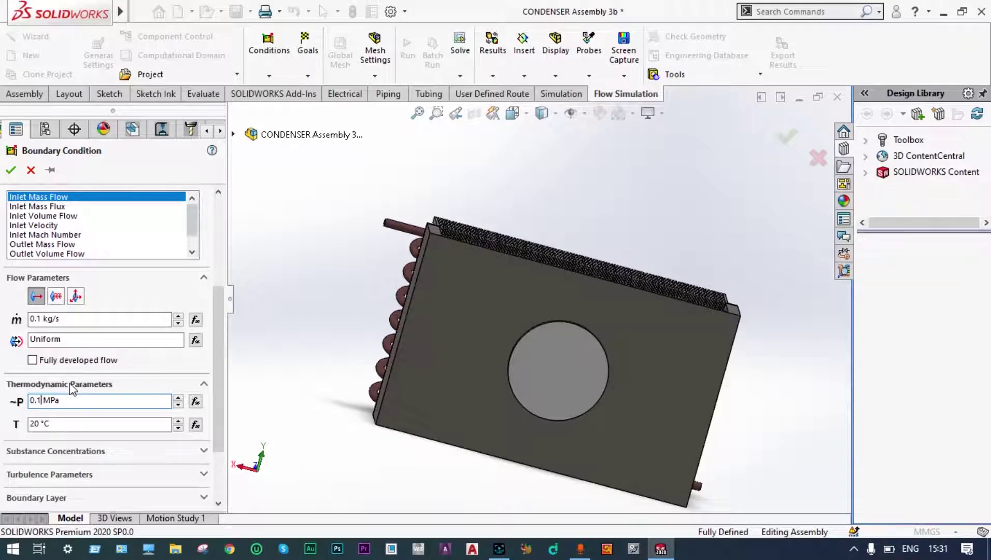
type("2")
double_click(40, 423)
type("-63.15")
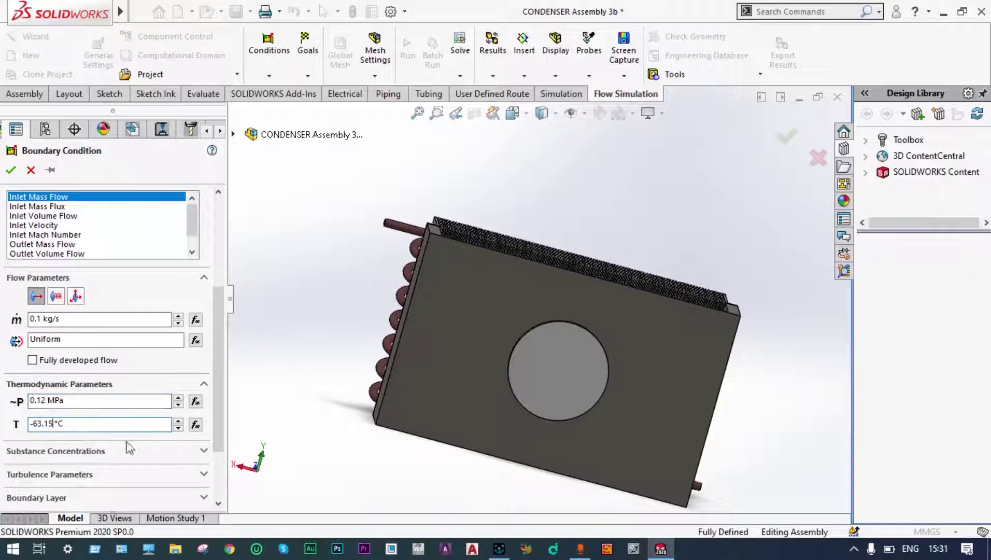
Expand the substance concentrations and apply the inlet mass flow condition to the inner LID2 face at the upper tube end
left_click(204, 452)
scroll(223, 479, "down", 3)
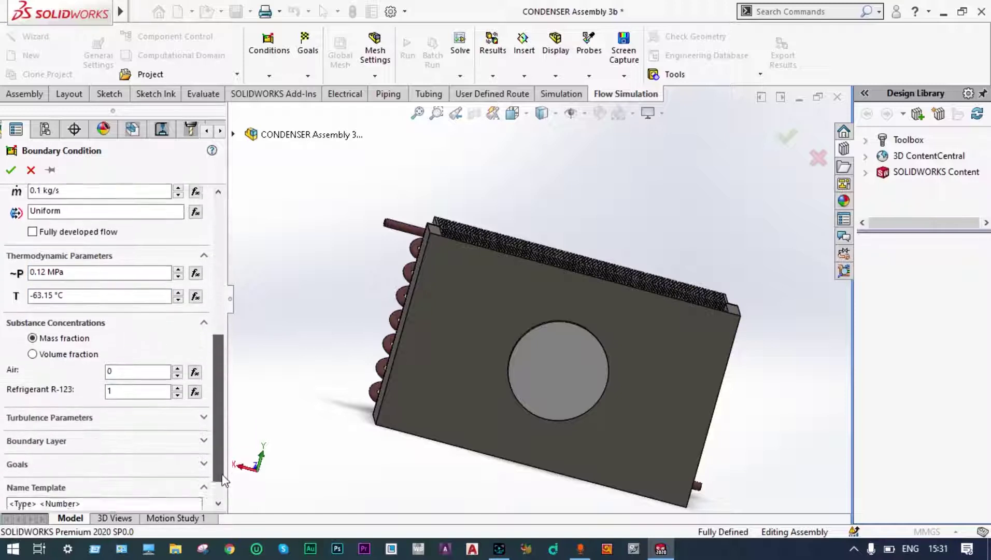
scroll(223, 480, "down", 1)
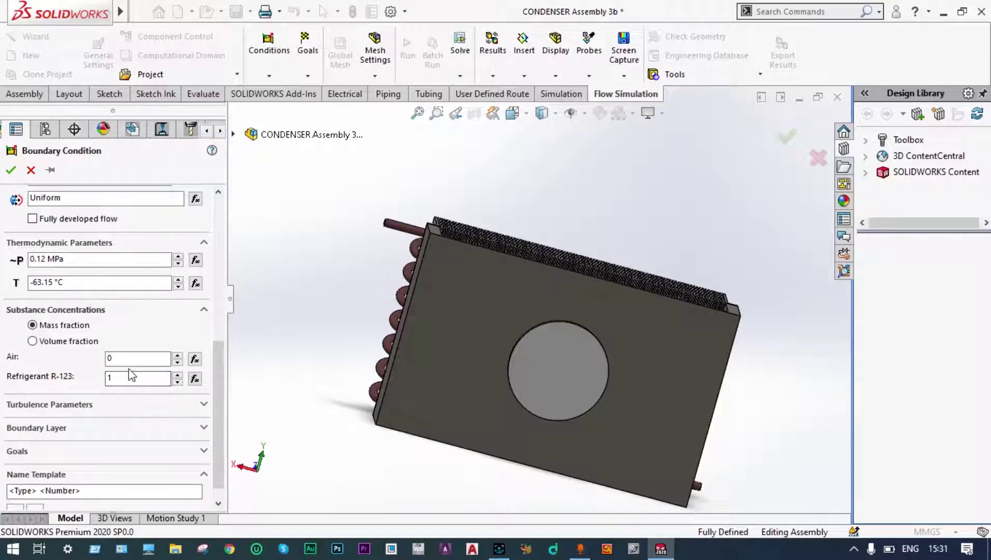
middle_click_drag(309, 220, 352, 266)
scroll(500, 249, "down", 5)
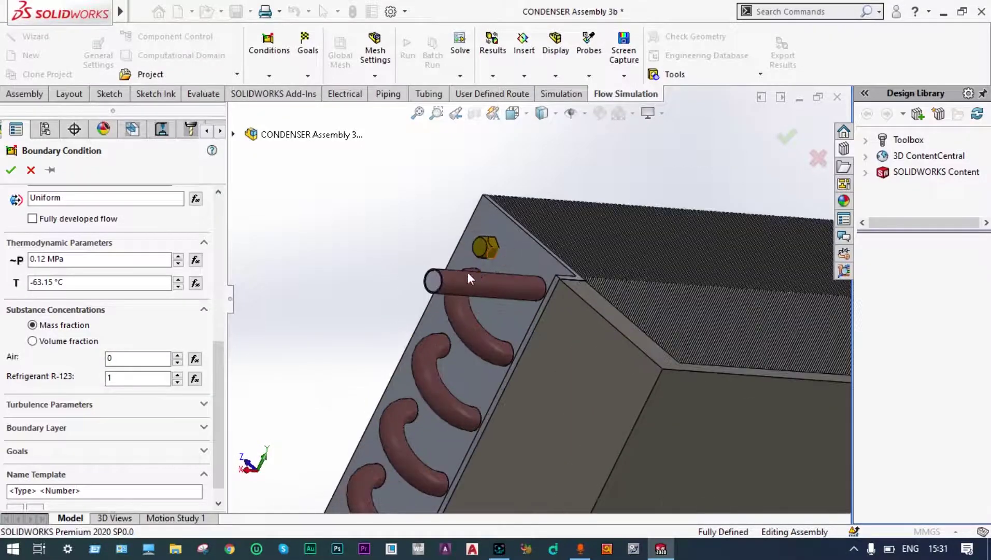
left_click(436, 284)
middle_click_drag(394, 246, 417, 270)
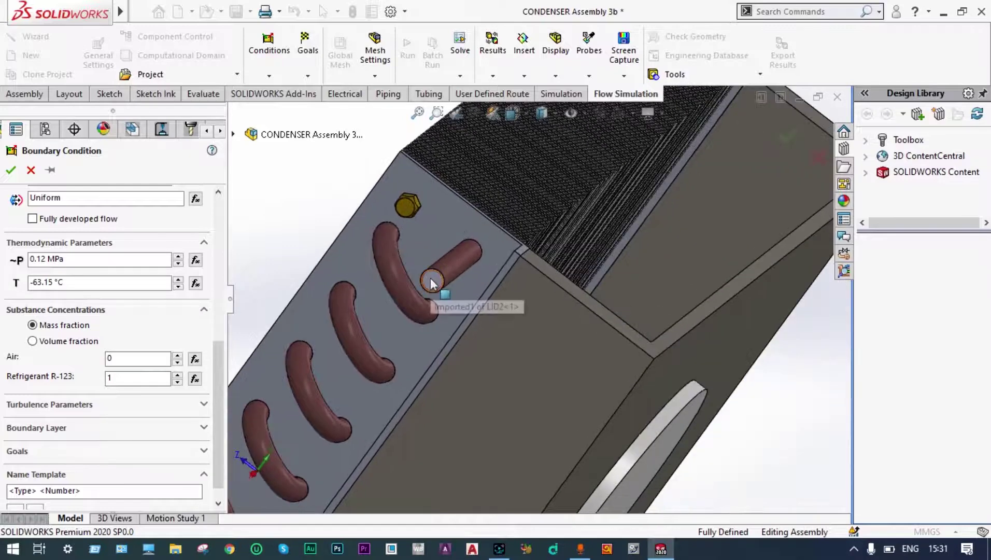
right_click(432, 281)
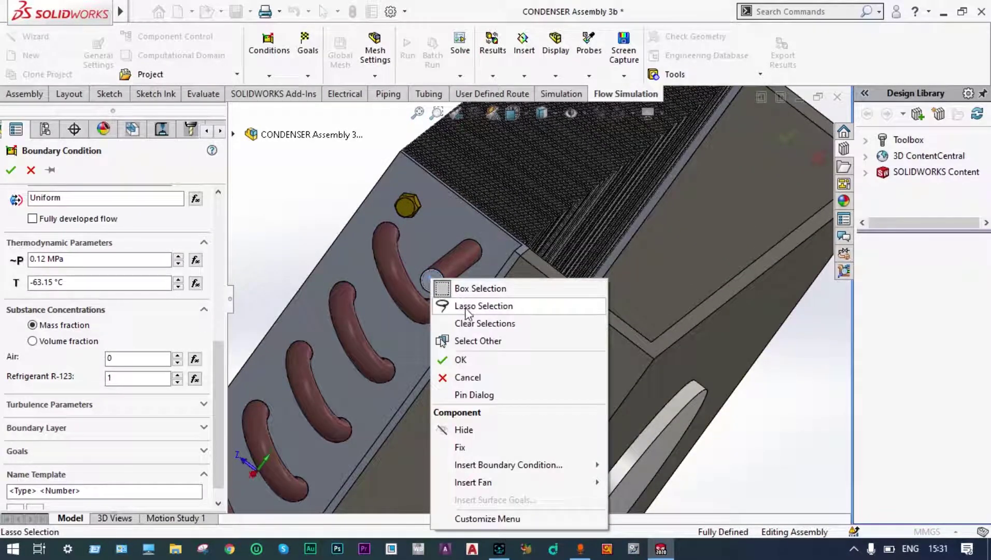
left_click(468, 341)
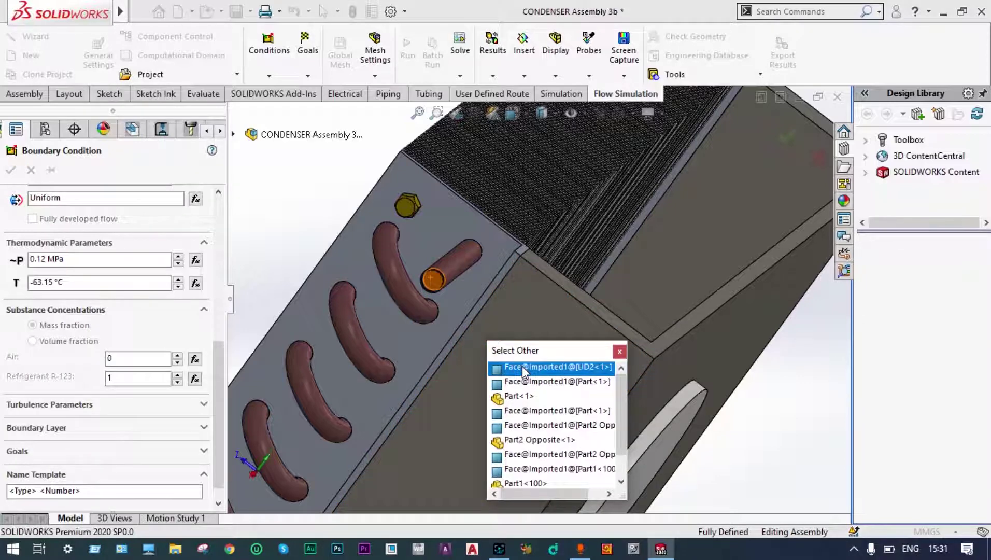
left_click(522, 367)
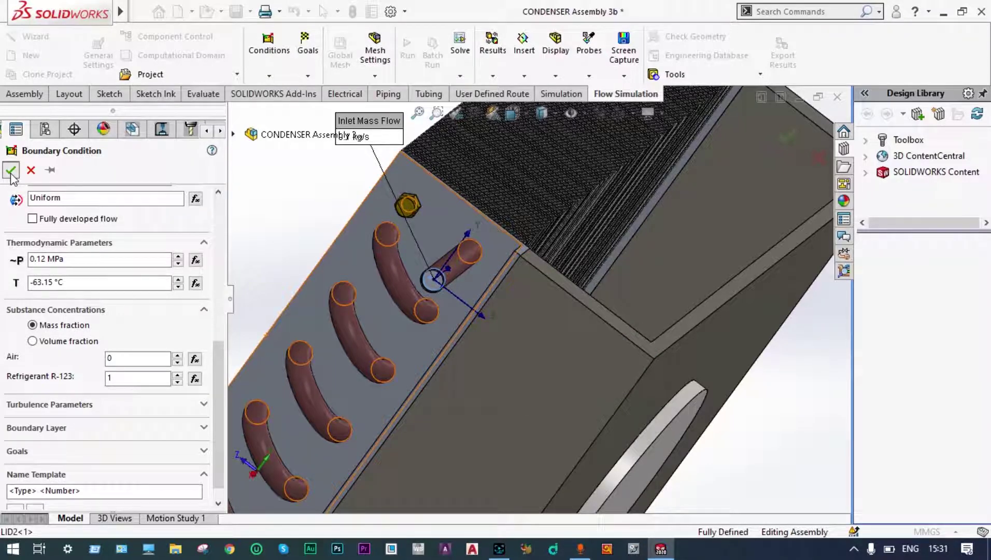
left_click(11, 170)
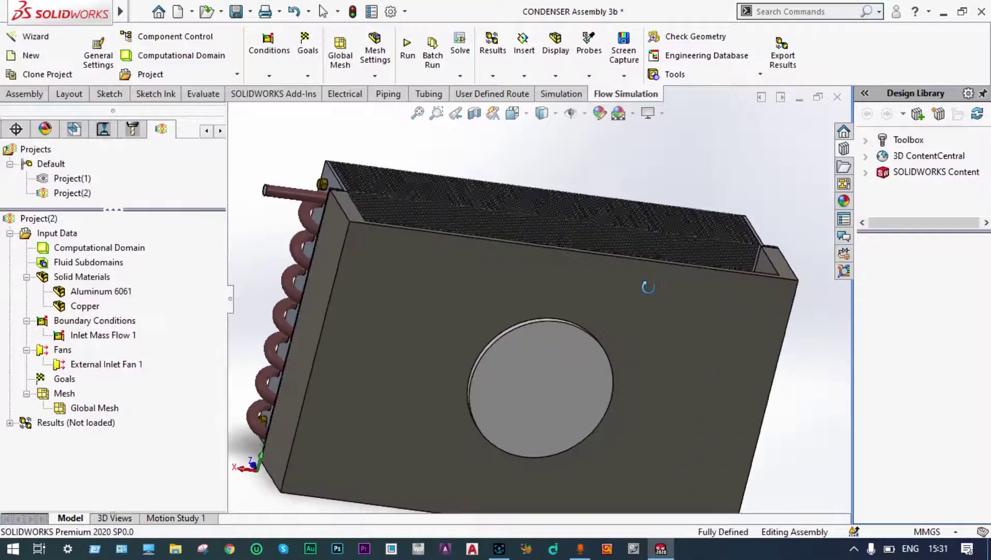
Add an Environment Pressure boundary condition on the inner LID1 face at the lower tube end, keeping the default pressure and temperature
middle_click_drag(648, 286, 743, 376)
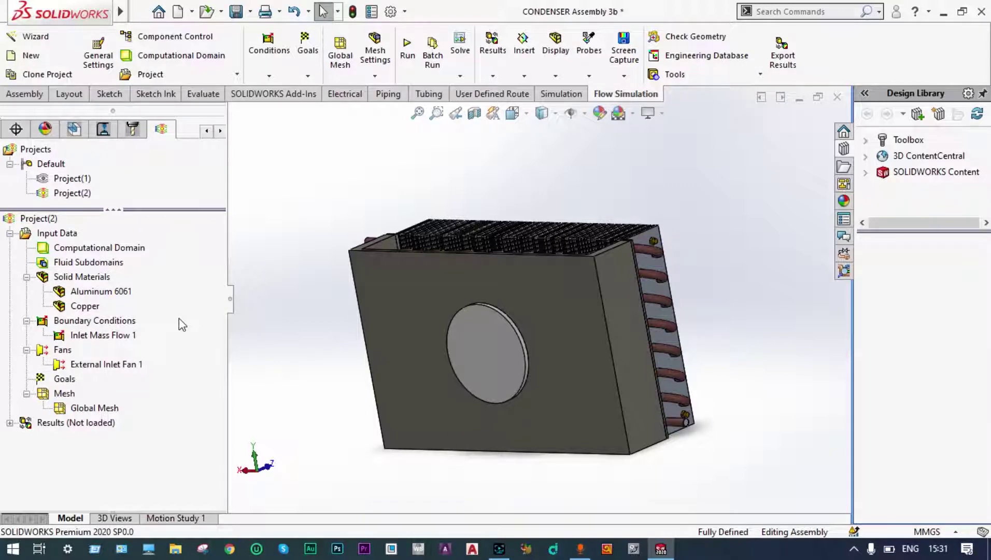
right_click(108, 323)
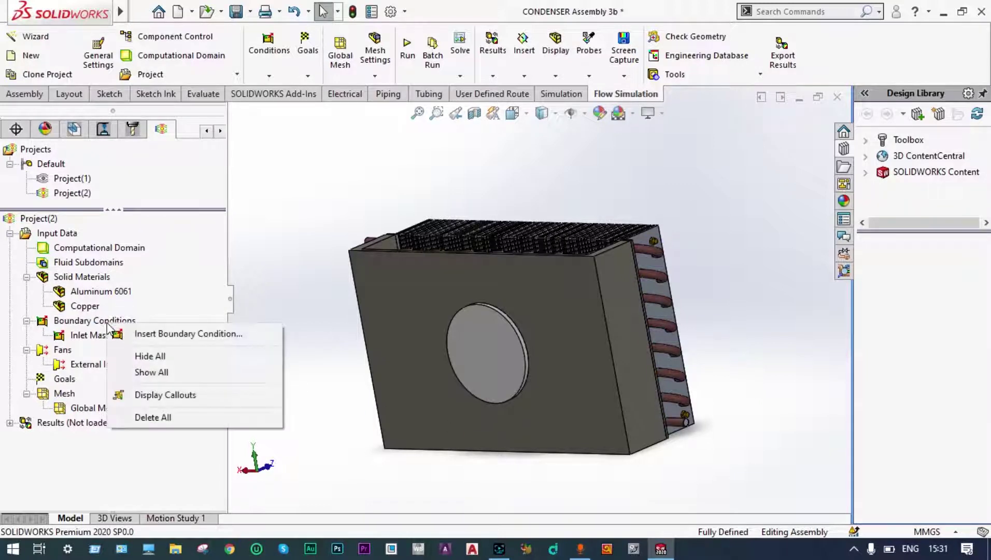
left_click(159, 334)
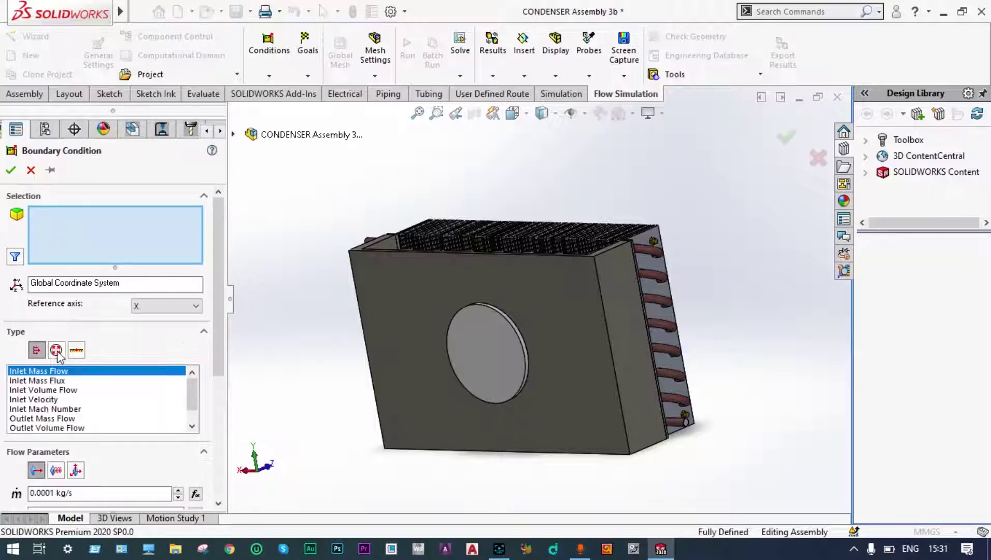
left_click(57, 351)
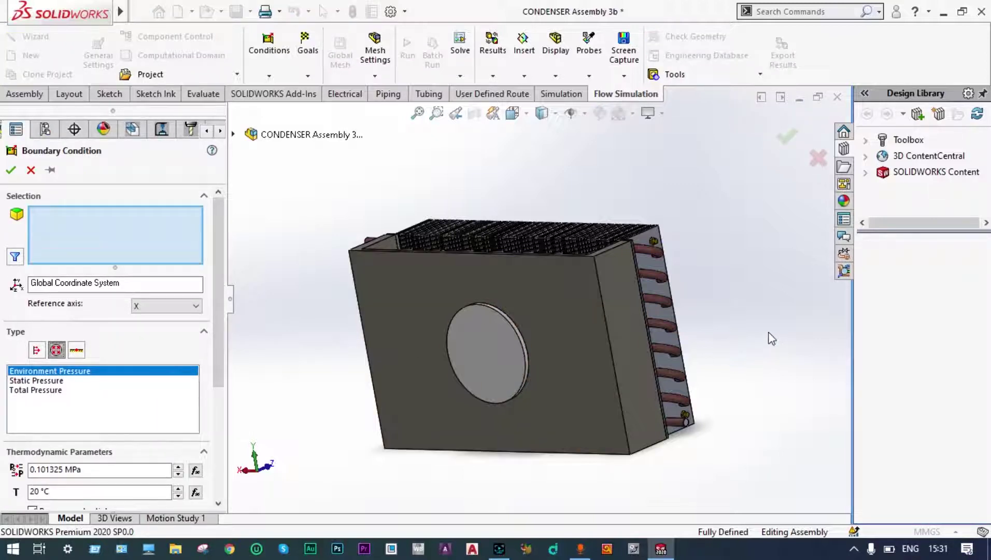
scroll(745, 373, "down", 2)
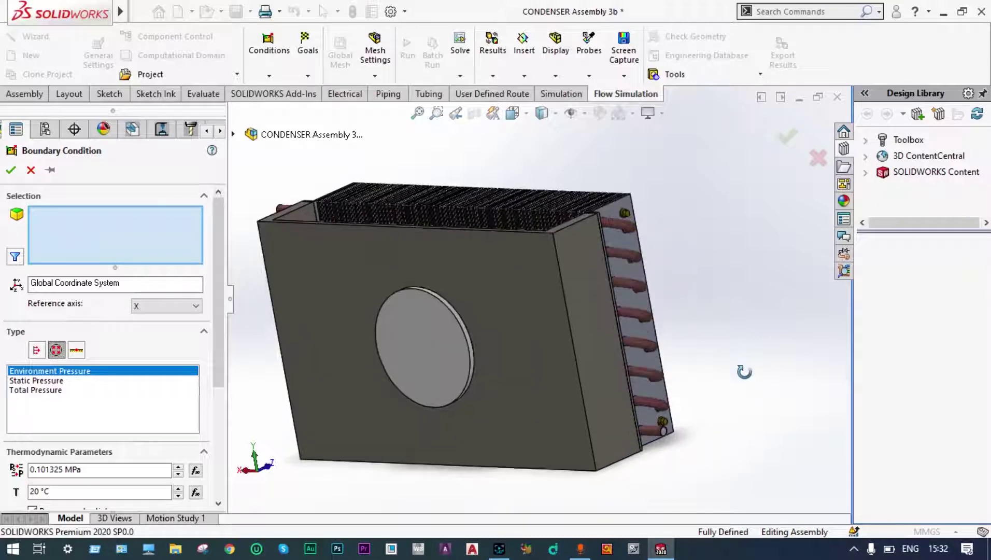
middle_click_drag(745, 372, 605, 398)
scroll(605, 399, "up", 5)
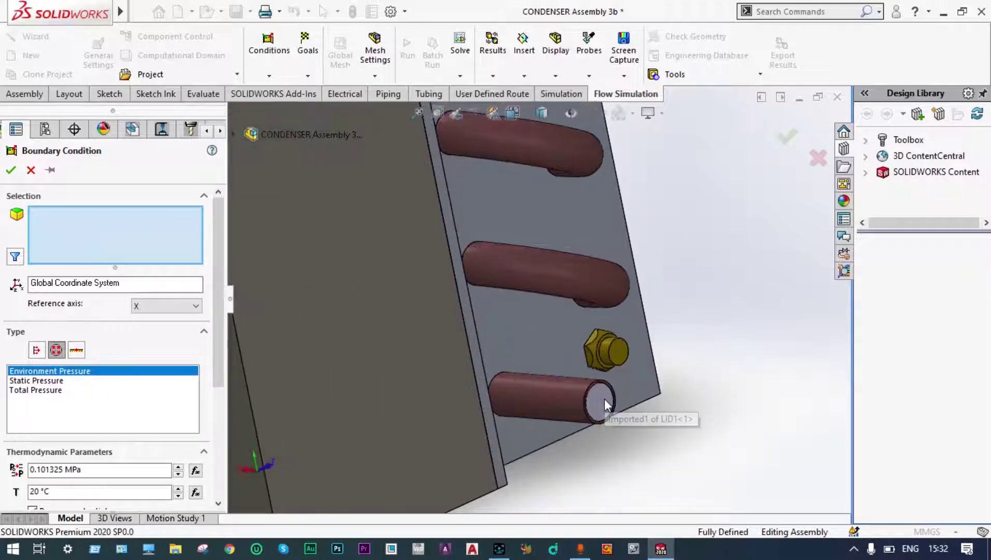
right_click(605, 398)
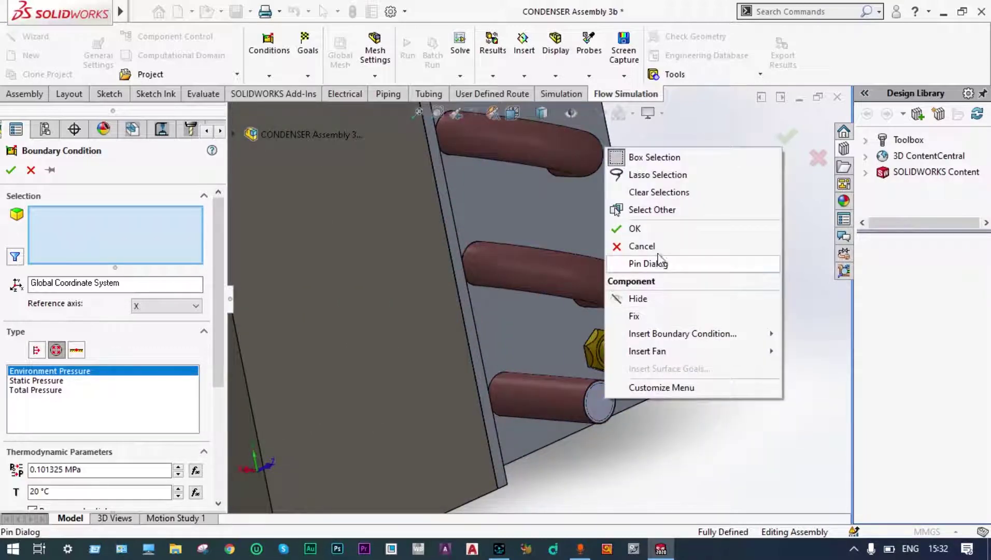
left_click(654, 210)
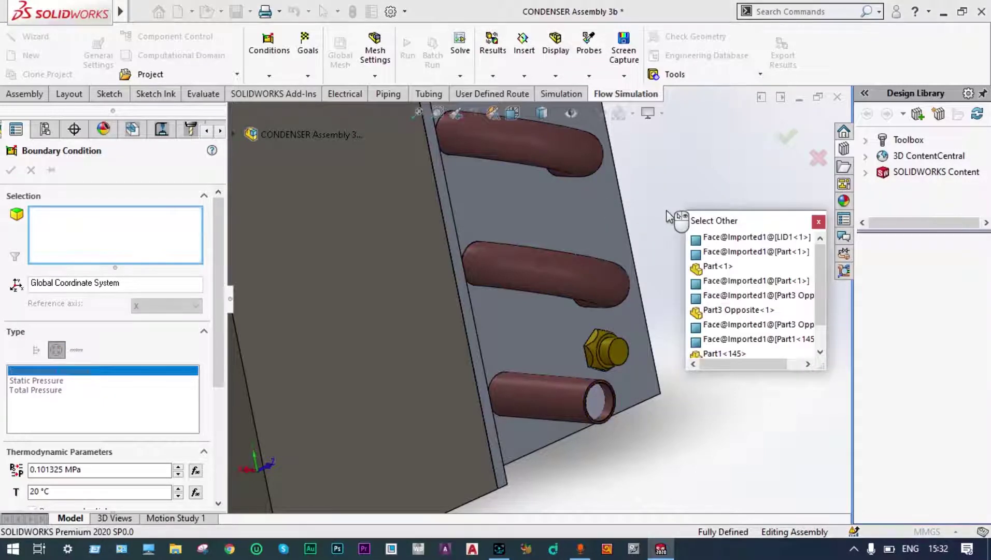
left_click(711, 237)
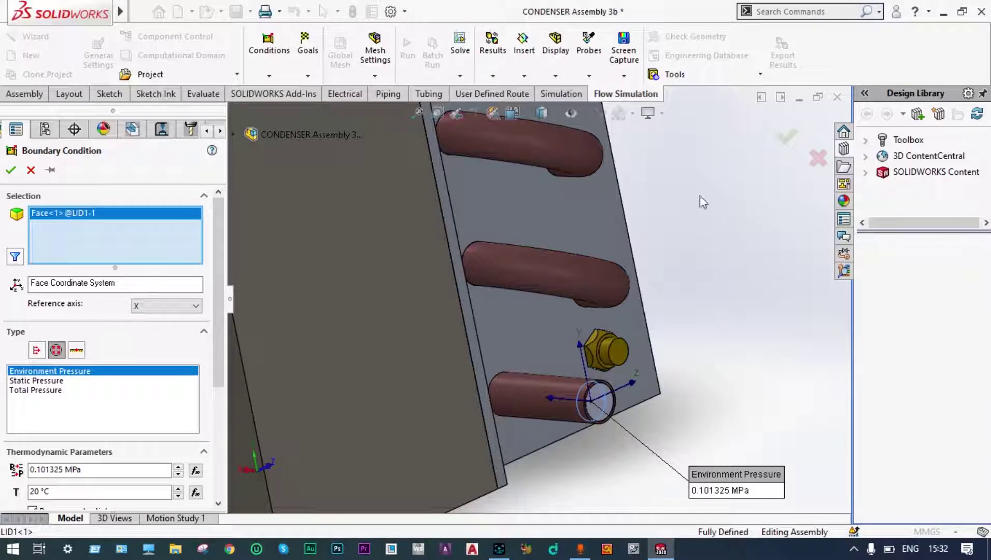
left_click(10, 172)
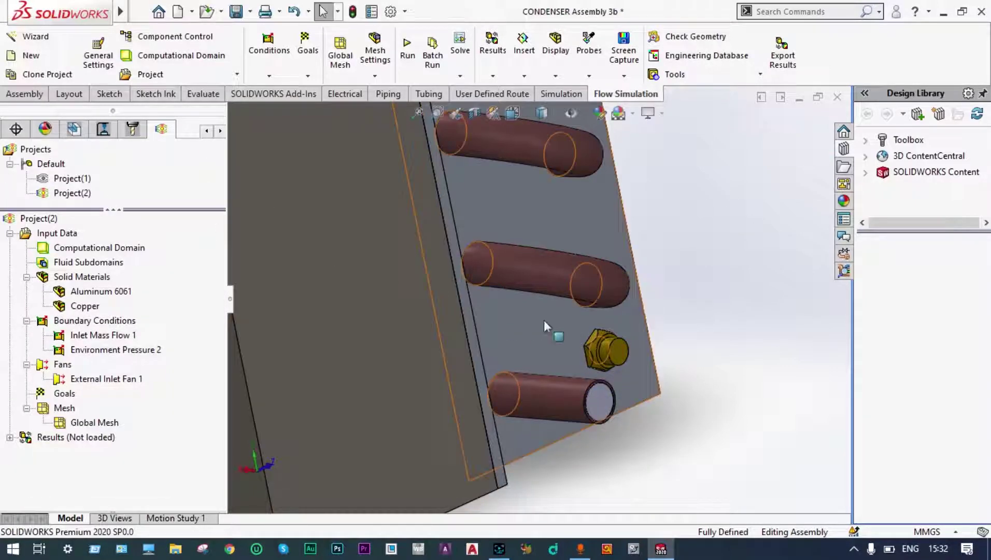
Start surface goals for the average total pressure and average fluid temperature
scroll(703, 283, "up", 3)
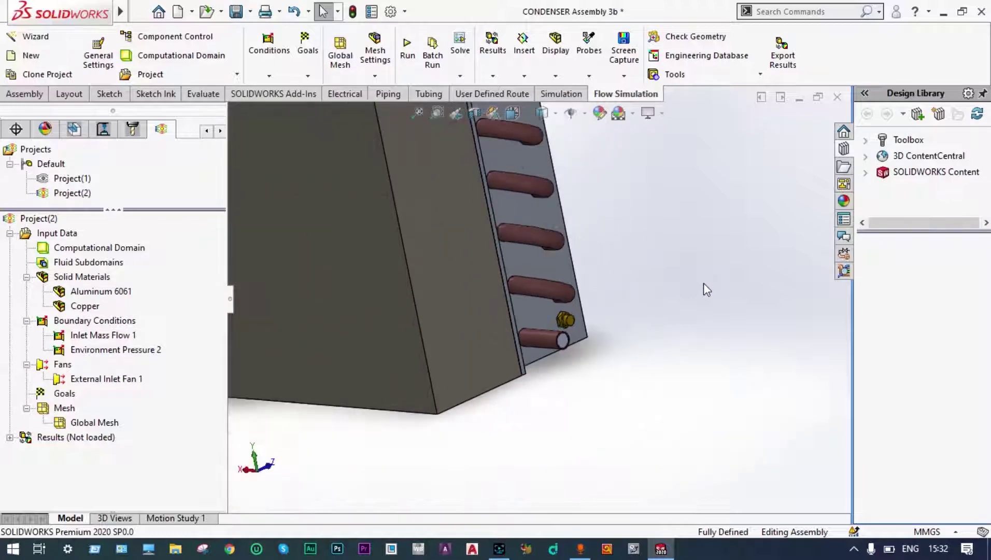
scroll(702, 282, "up", 5)
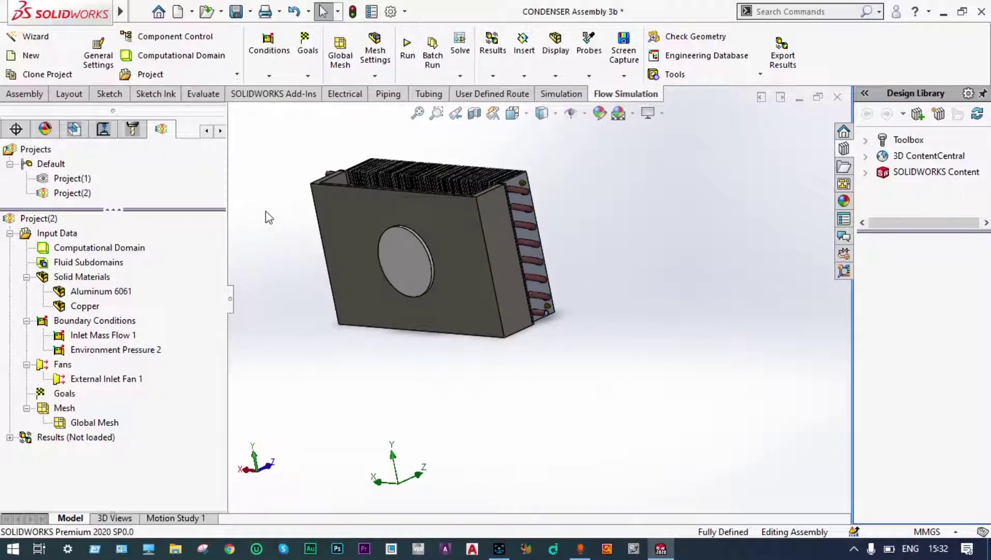
middle_click_drag(268, 216, 312, 179)
scroll(304, 166, "down", 3)
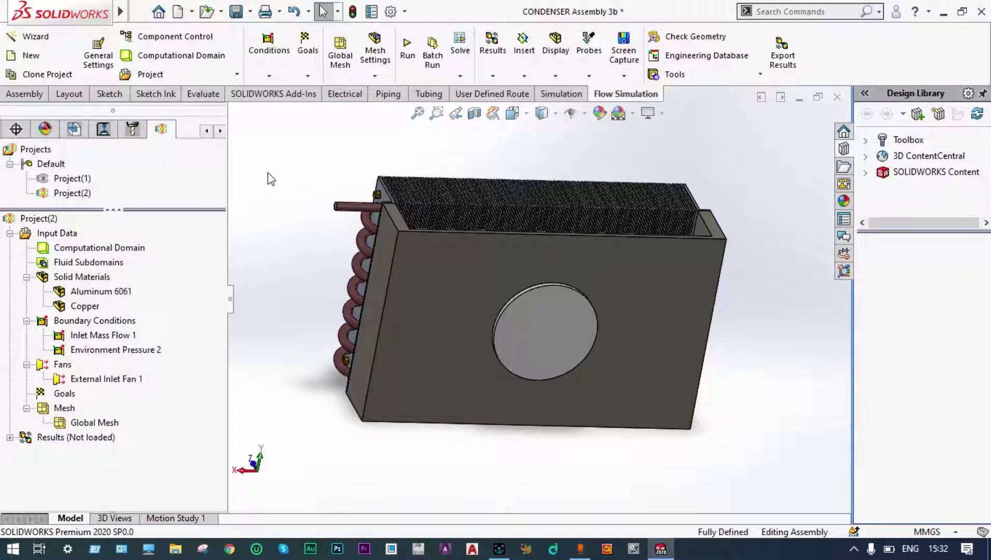
right_click(64, 395)
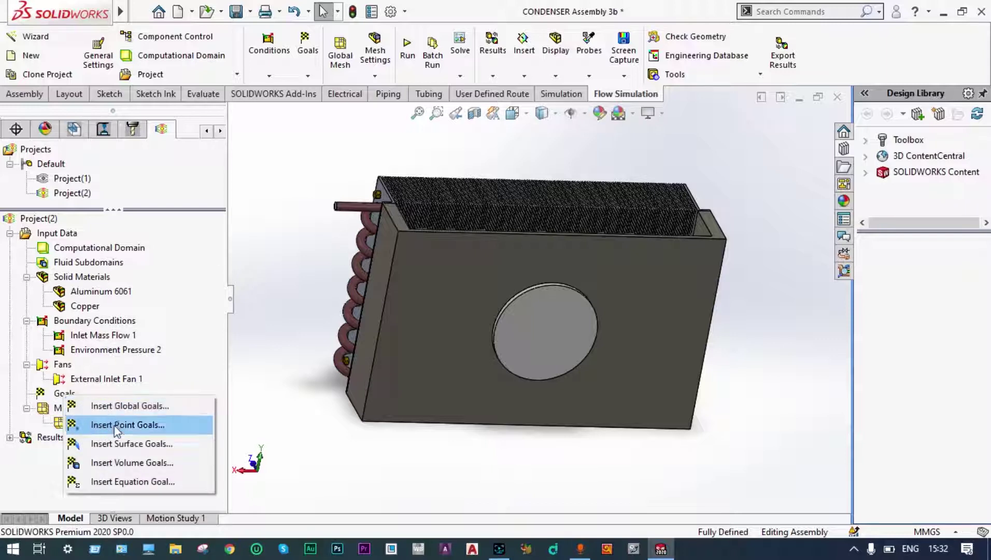
left_click(124, 443)
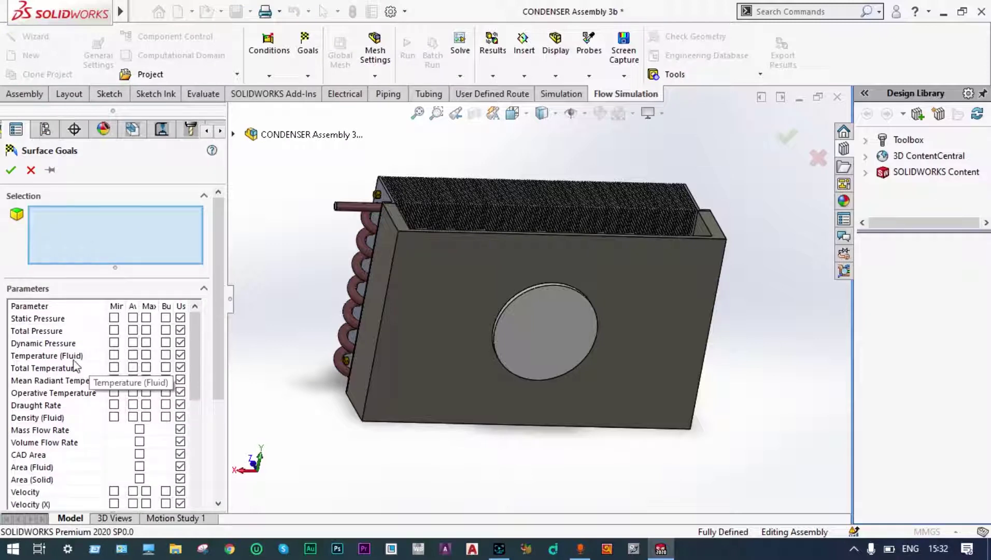
left_click(133, 357)
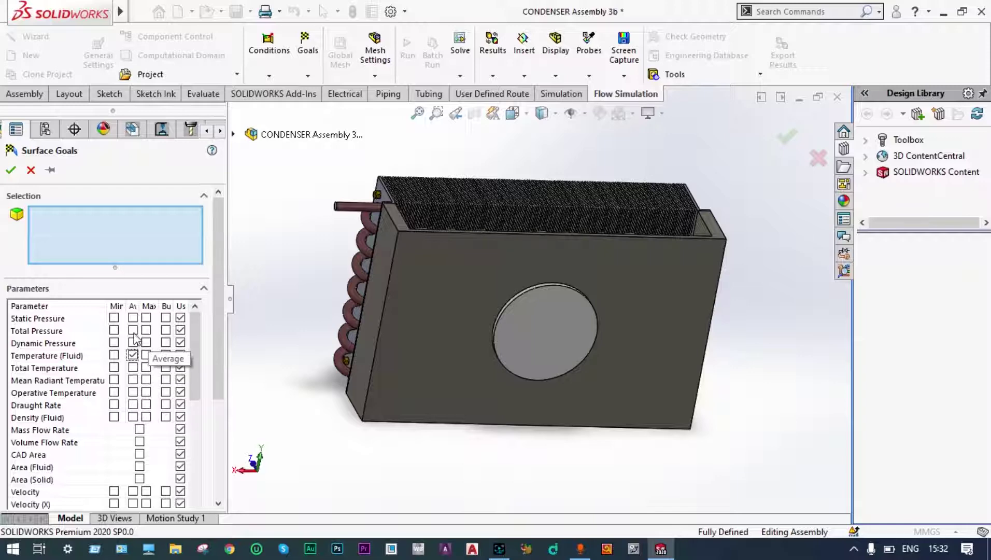
left_click(133, 330)
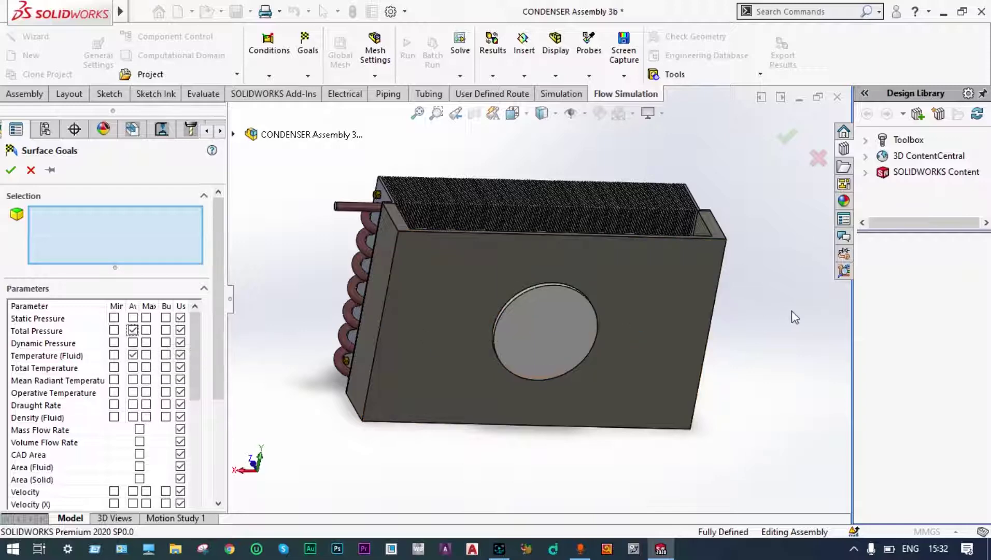
Apply the surface goals to the hidden LID1 face at the lower tube end
middle_click_drag(792, 311, 679, 325)
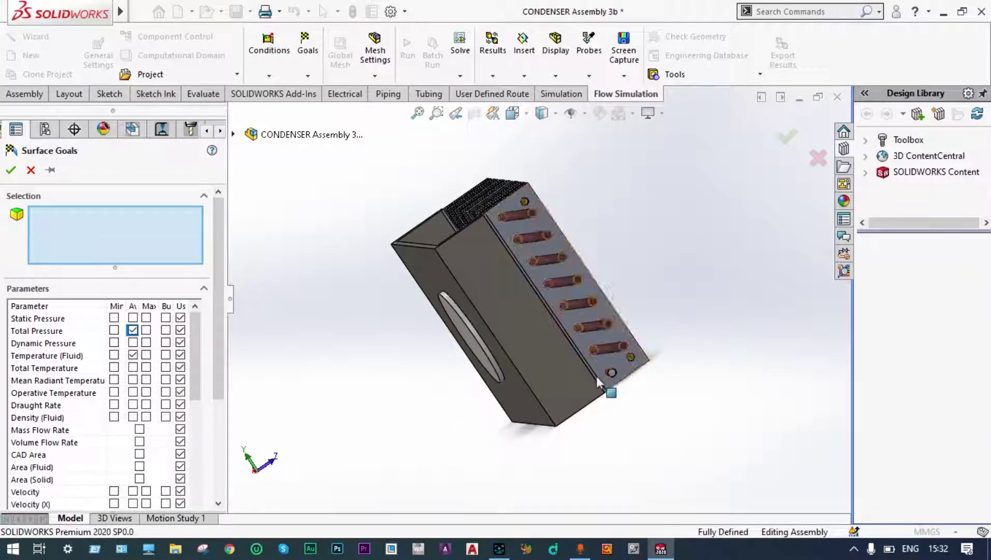
scroll(611, 357, "down", 3)
scroll(612, 356, "down", 3)
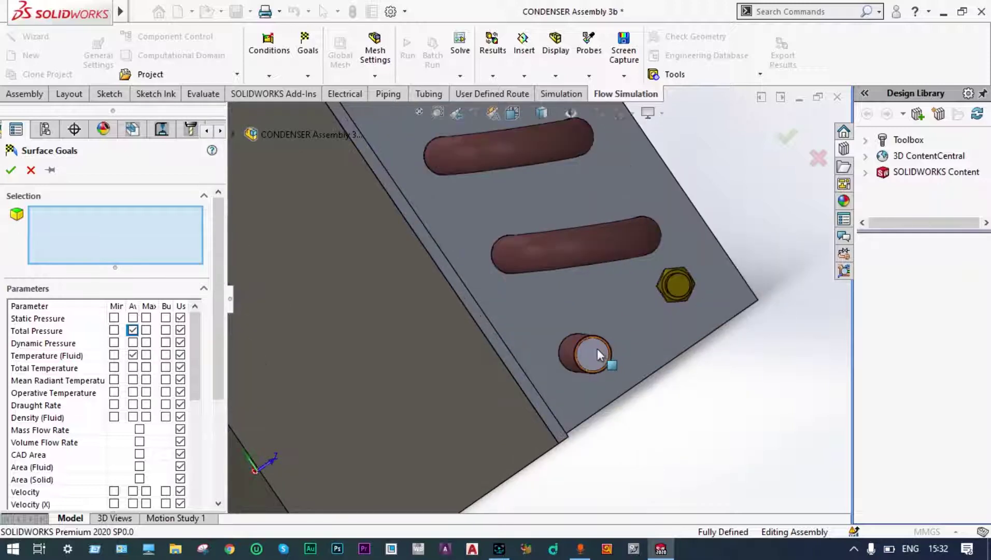
right_click(598, 352)
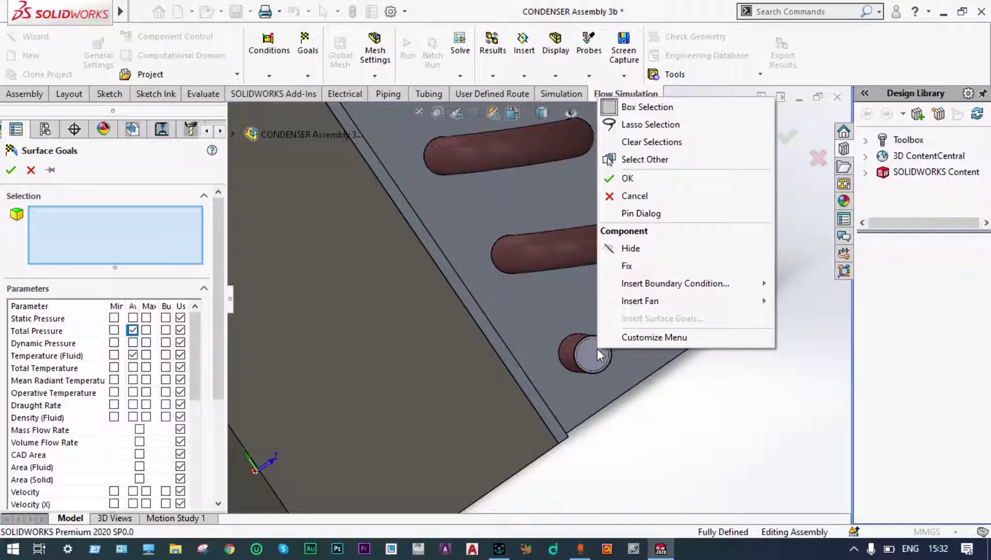
left_click(640, 159)
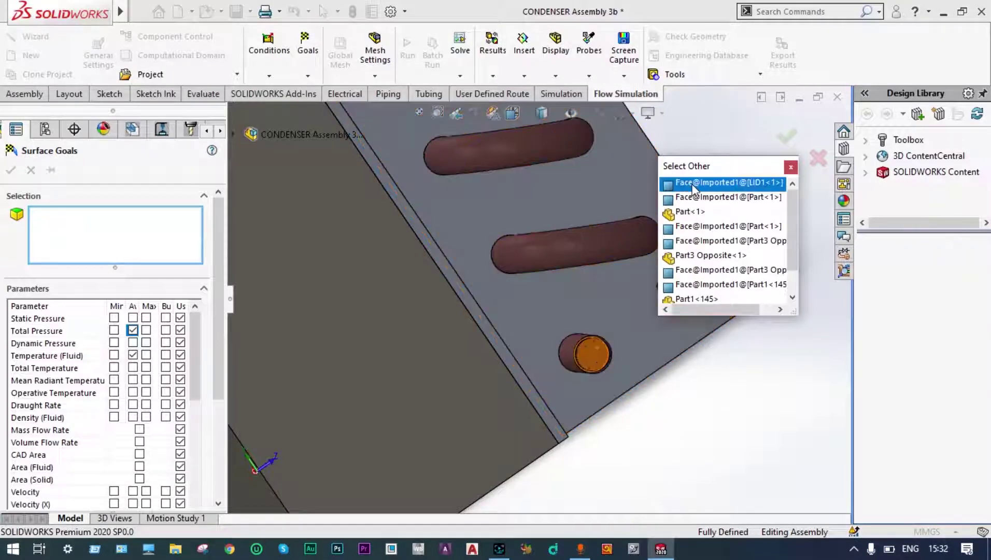
left_click(692, 184)
left_click(10, 170)
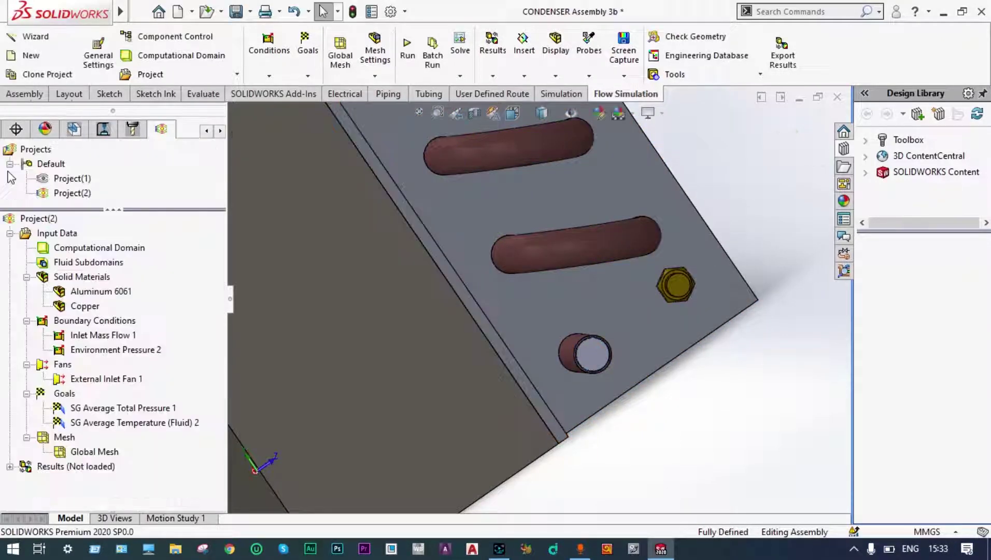
Run Project(2) as a new calculation on this computer using all cores, with results loaded after solving
key("f")
middle_click_drag(334, 230, 395, 186)
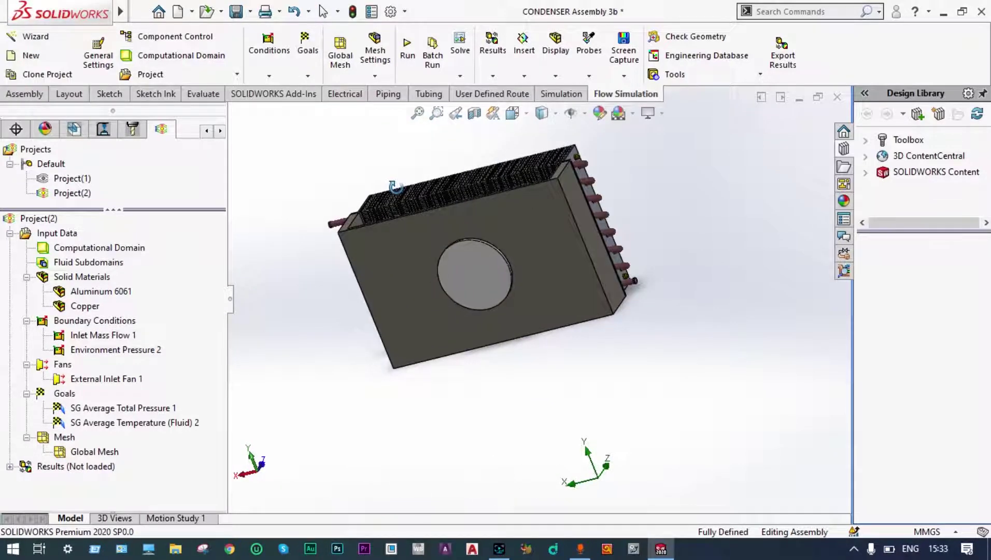
middle_click_drag(396, 187, 397, 185)
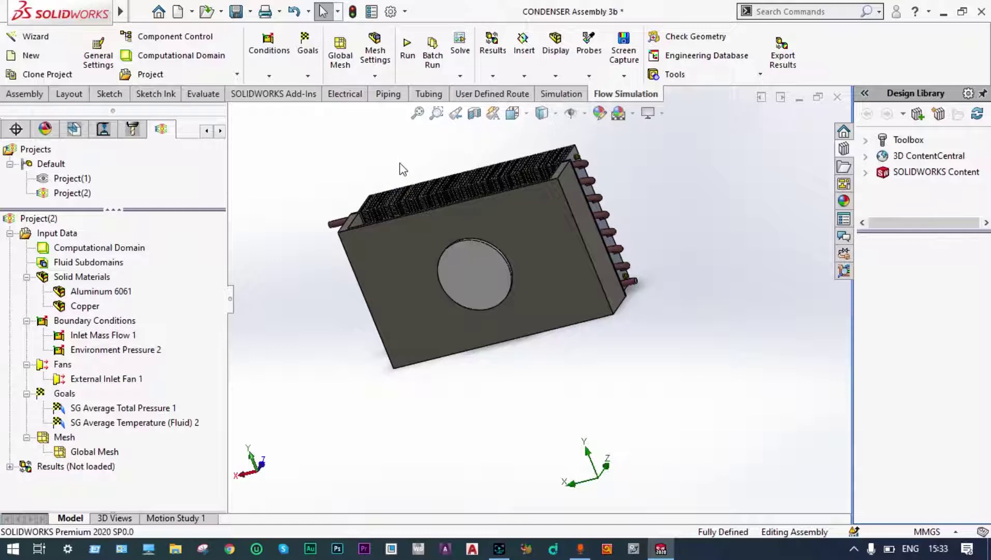
left_click(407, 48)
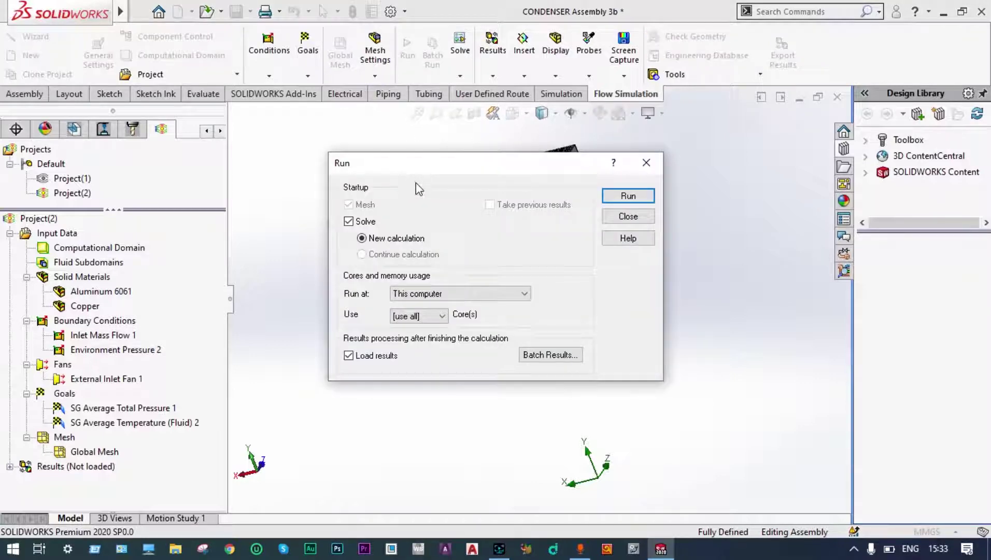
left_click(622, 197)
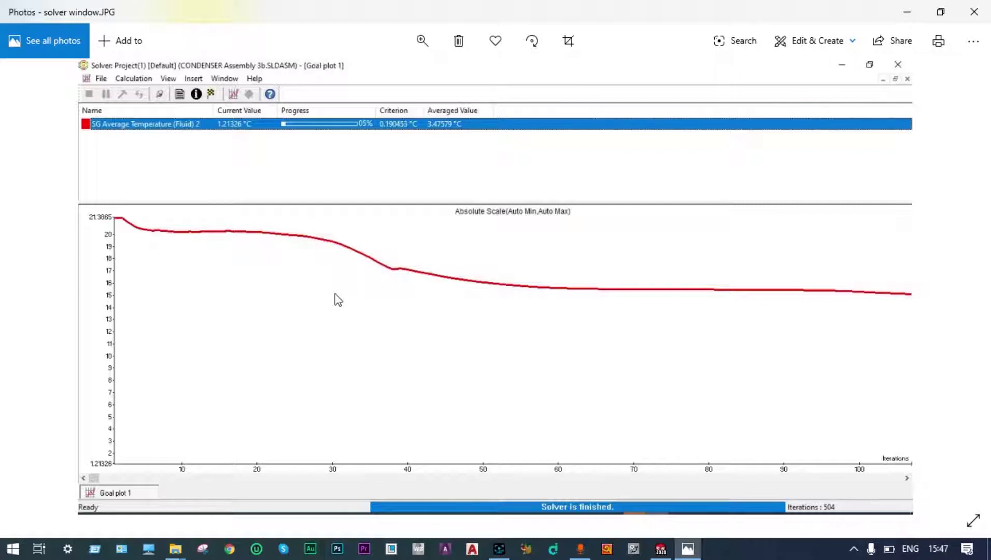
Review the second solver window image with the temperature and pressure goal plots, and close the image viewer
key("Right")
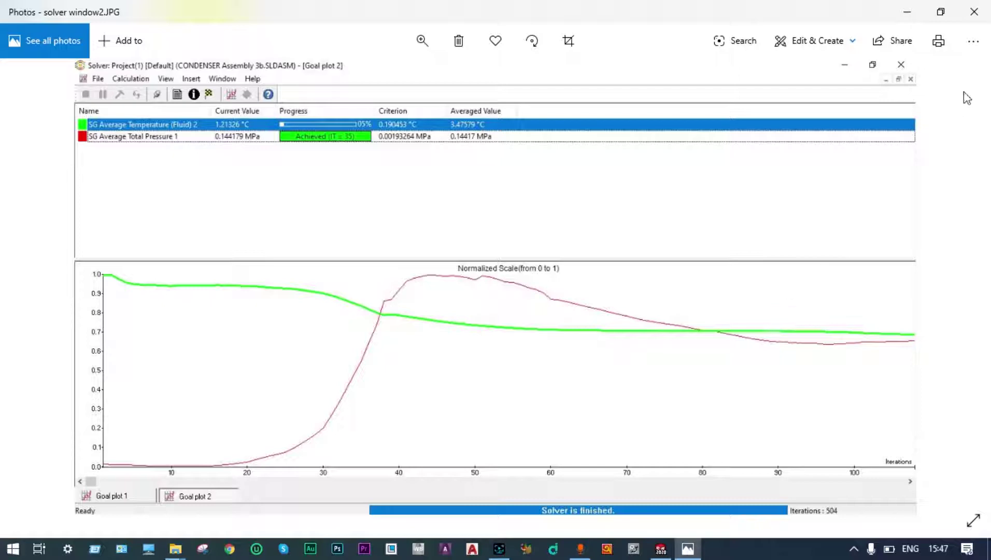
left_click(981, 21)
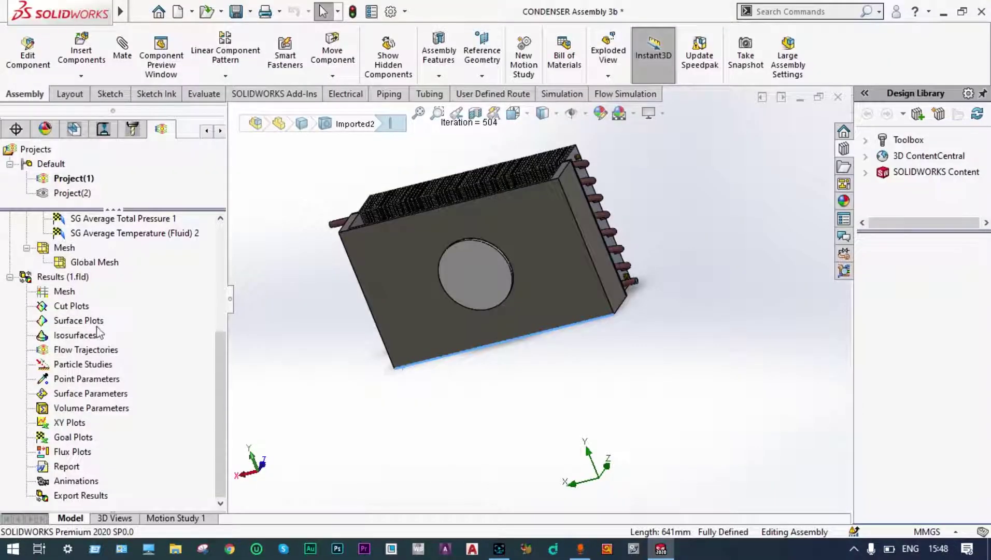
Make the condenser assembly's components transparent and inspect the tubes running through the fins
left_click(518, 446)
middle_click_drag(518, 446, 595, 534)
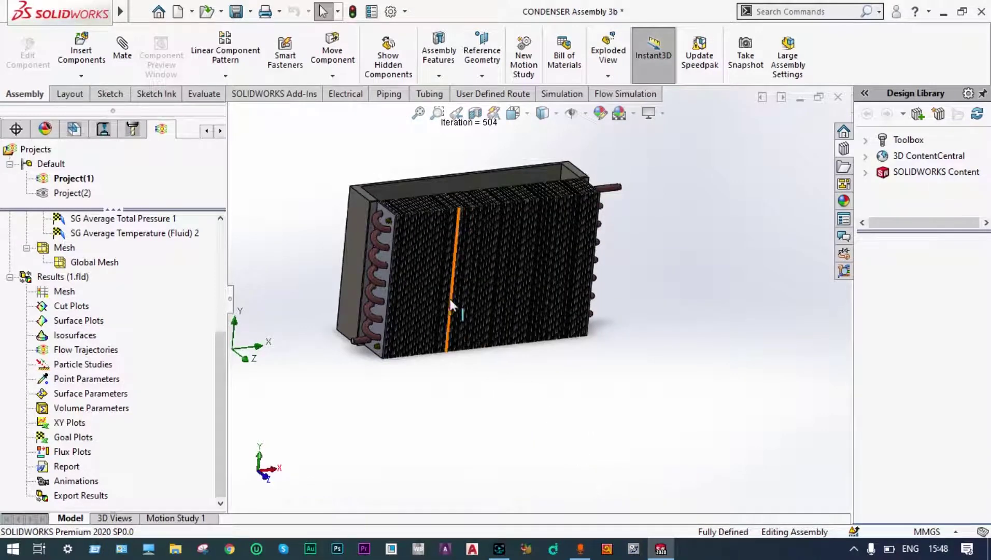
middle_click_drag(303, 171, 371, 193)
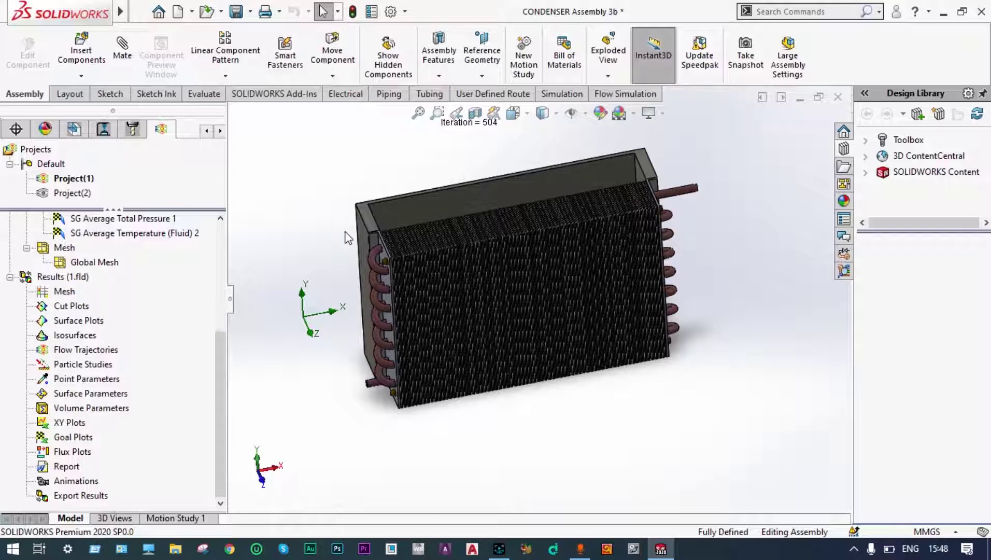
left_click_drag(218, 343, 241, 236)
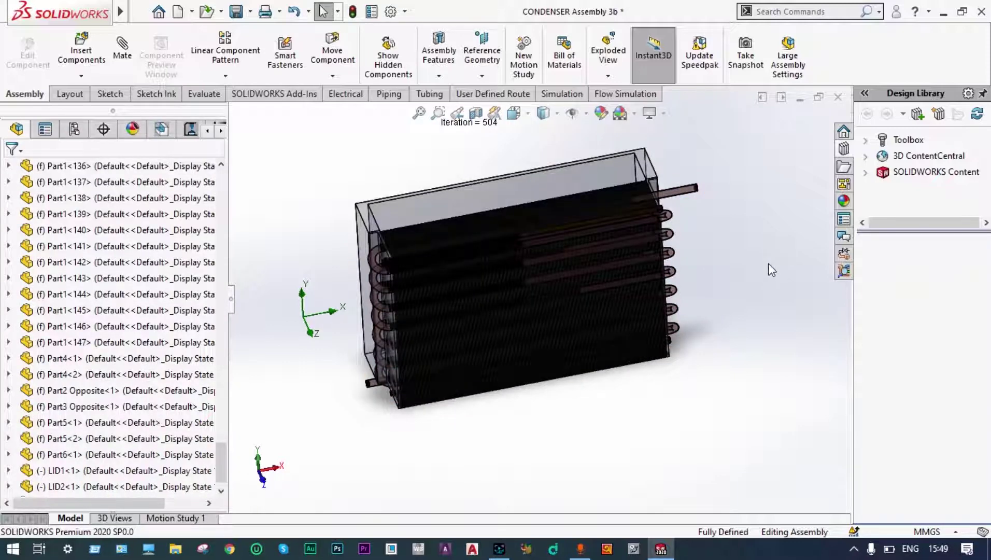
middle_click_drag(768, 262, 726, 213)
scroll(483, 210, "down", 5)
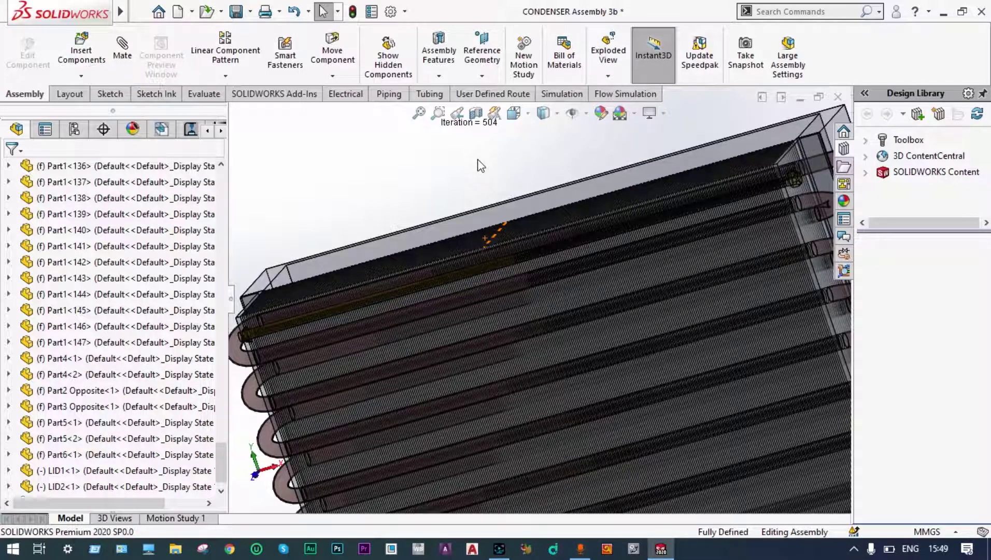
Insert a cut plot on the Front Plane in Project(1) results, showing Temperature (Fluid) contours
left_click(222, 131)
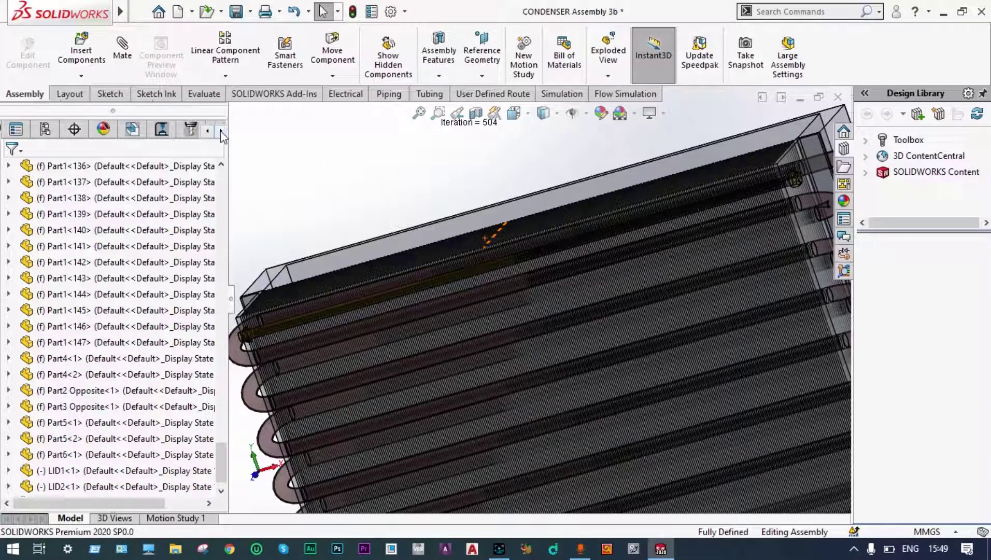
left_click(221, 131)
left_click(221, 132)
left_click(163, 129)
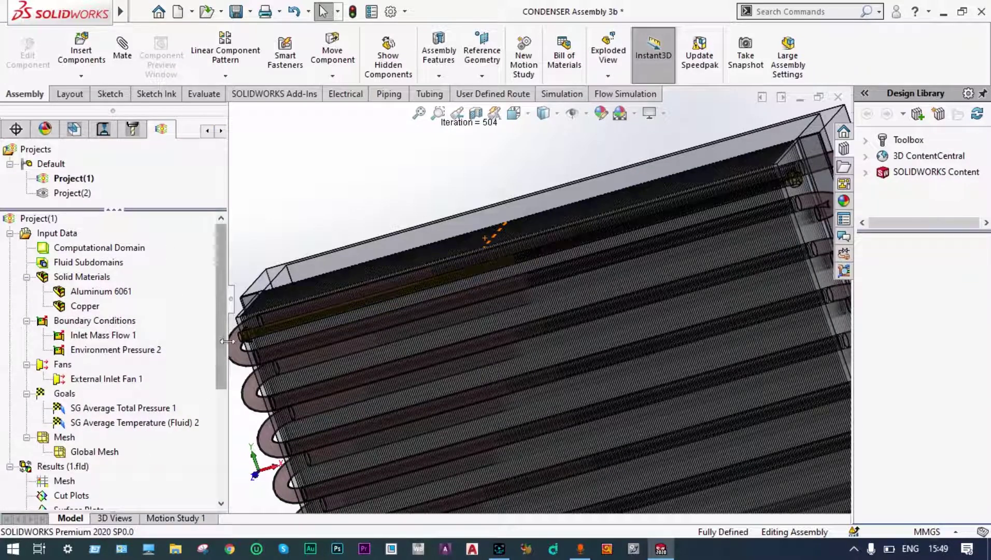
scroll(215, 376, "down", 1)
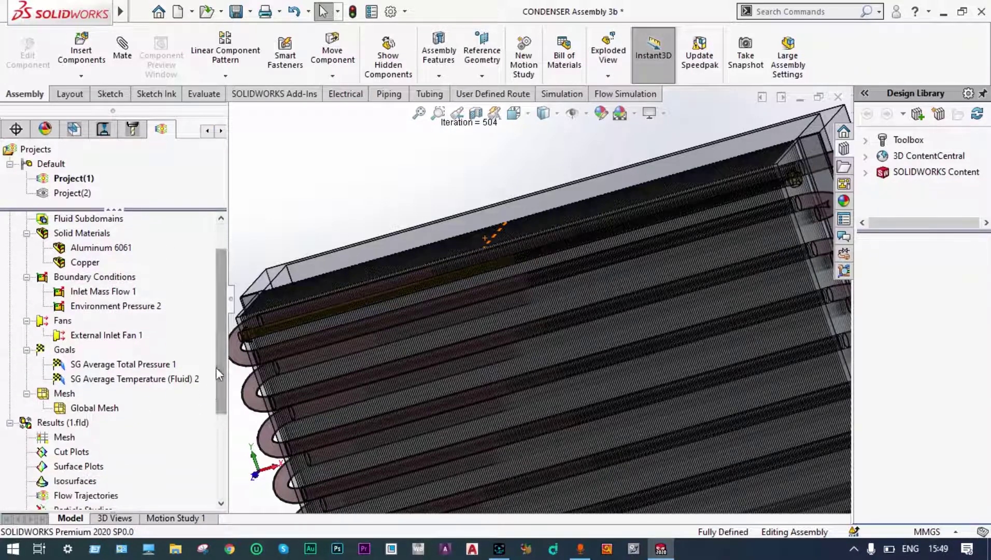
right_click(87, 452)
left_click(121, 463)
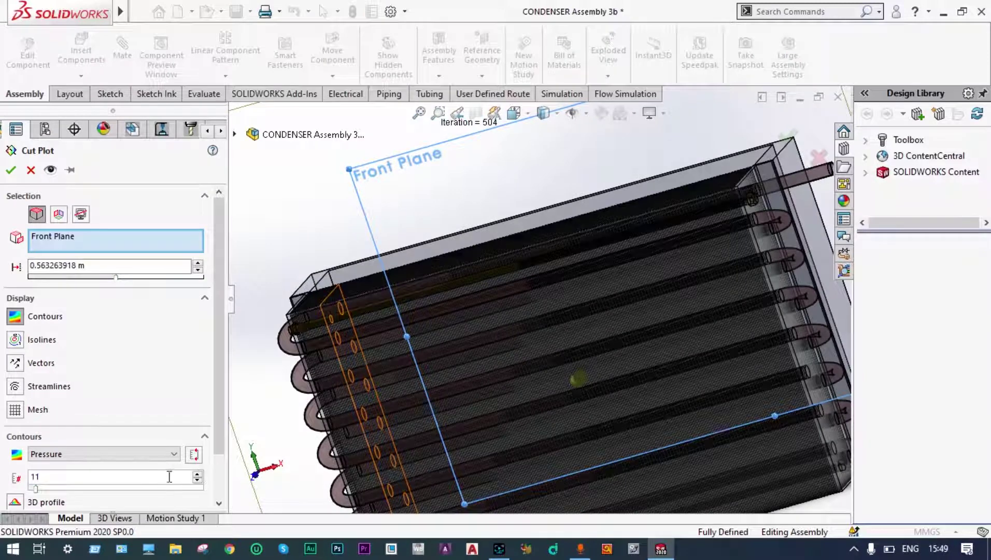
left_click(173, 454)
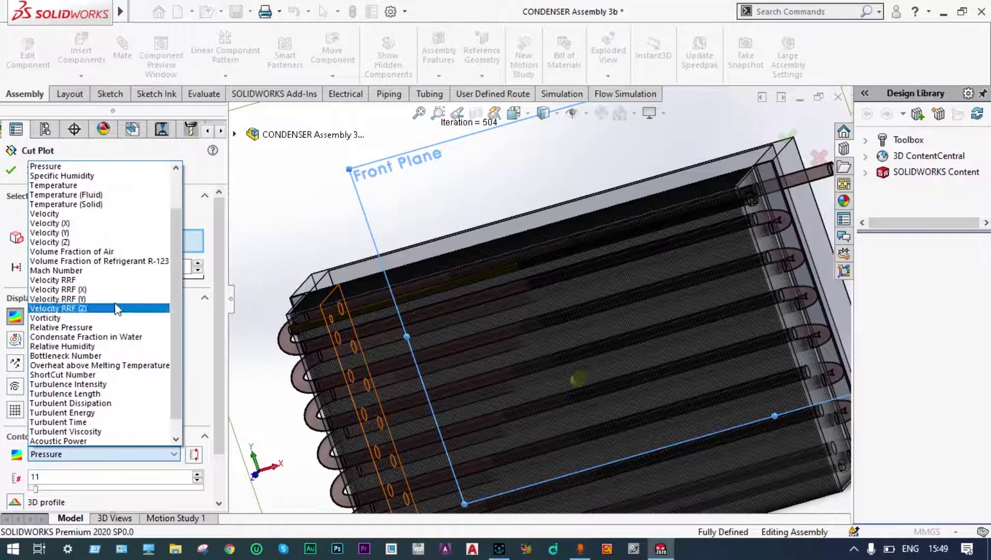
left_click(109, 195)
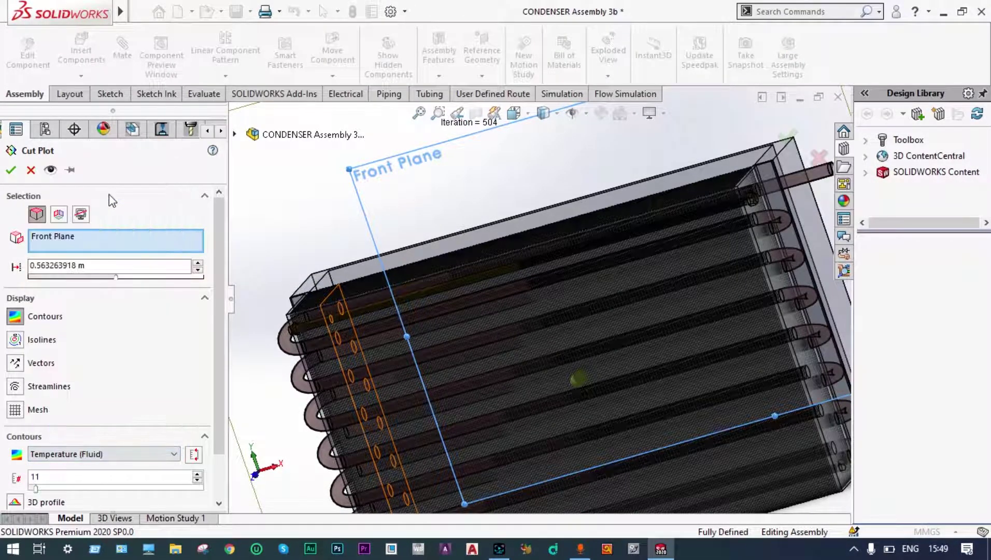
left_click(10, 175)
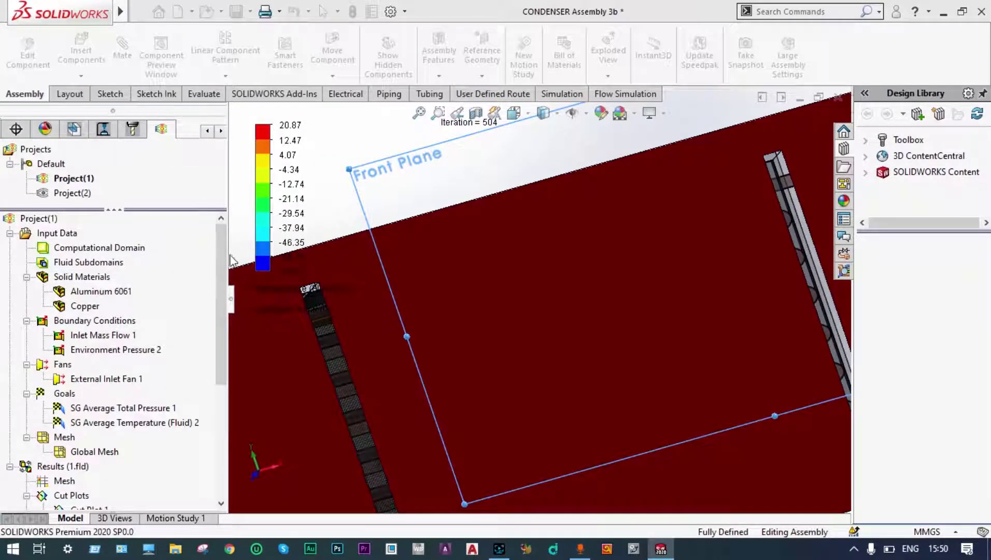
Play the temperature cut plot's sweep through the condenser, and clear and hide the plot
scroll(401, 166, "up", 3)
middle_click_drag(400, 166, 446, 204)
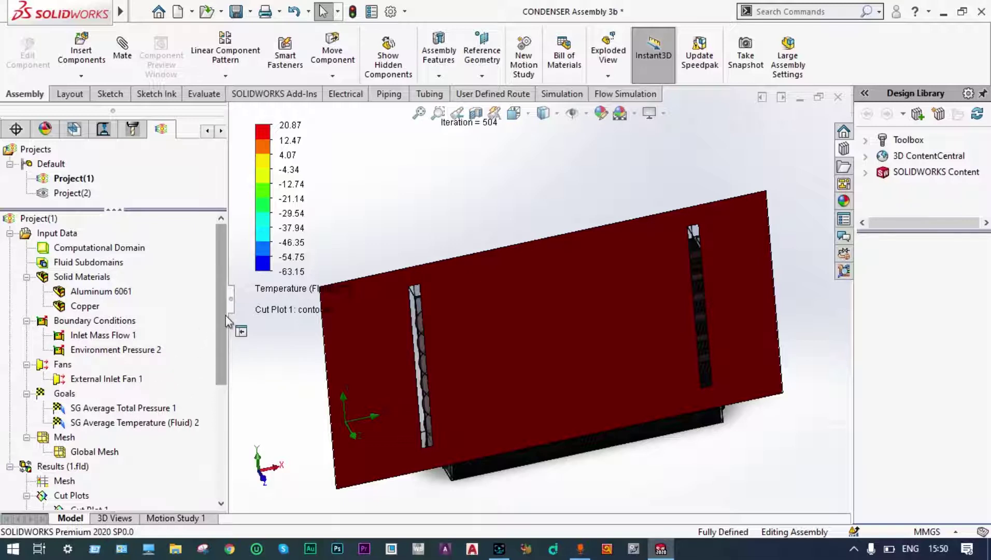
scroll(222, 353, "down", 1)
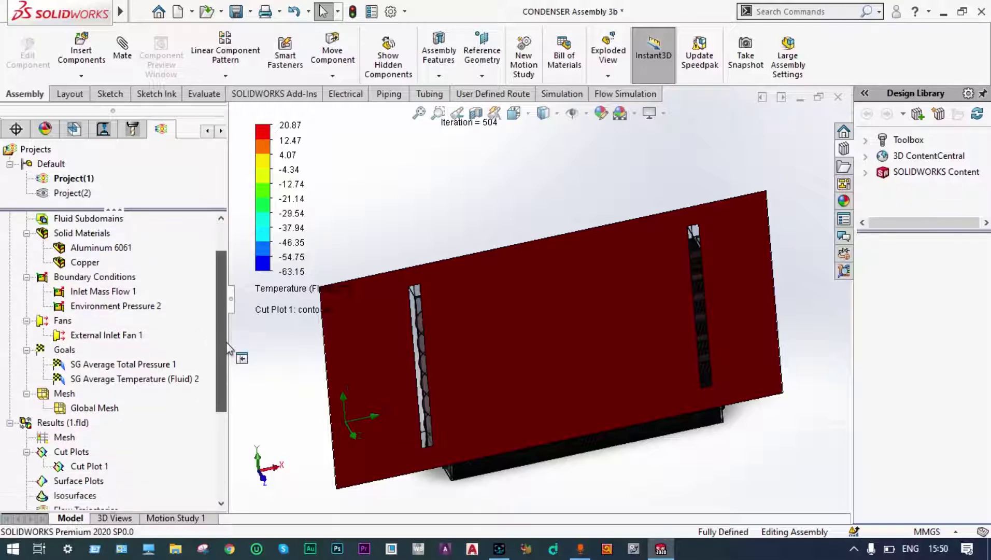
right_click(86, 466)
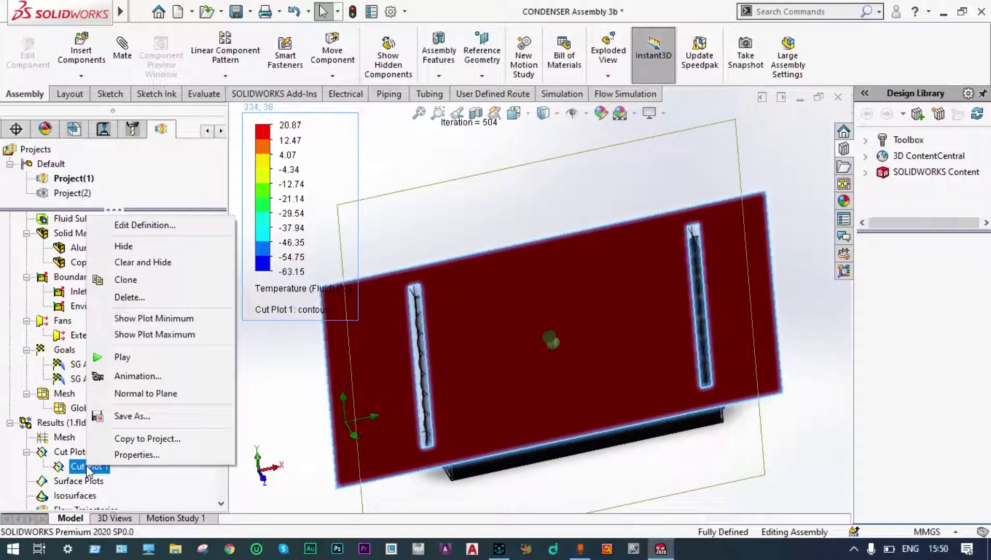
left_click(118, 360)
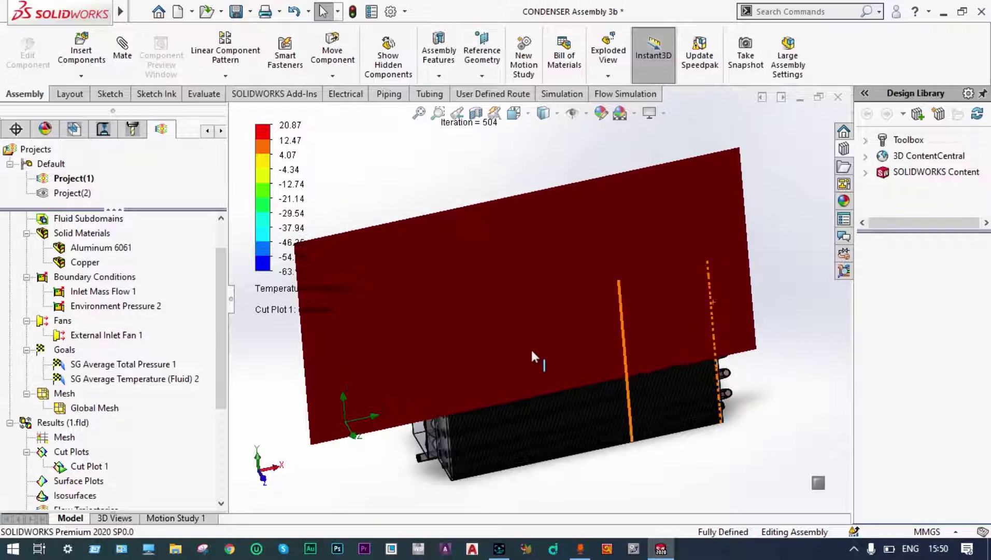
right_click(89, 462)
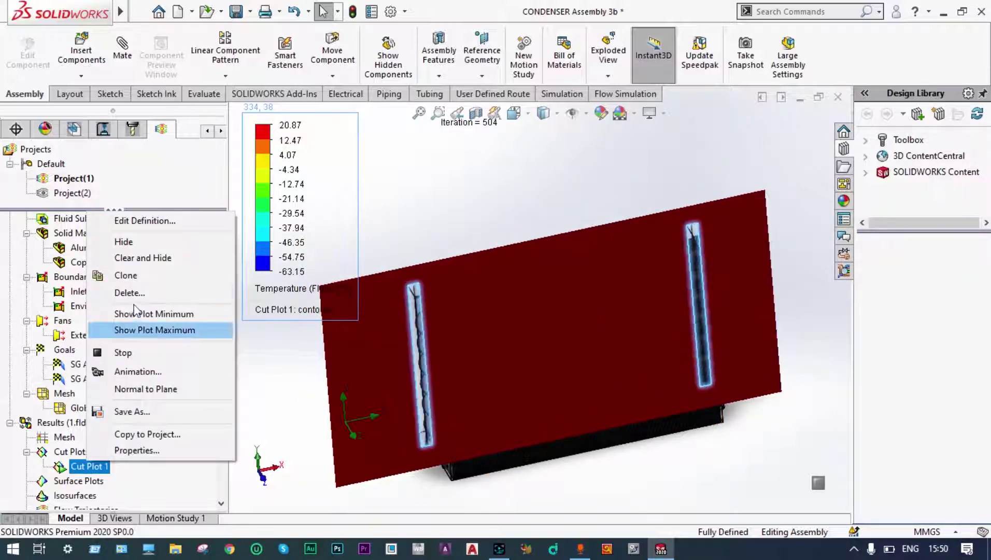
left_click(154, 258)
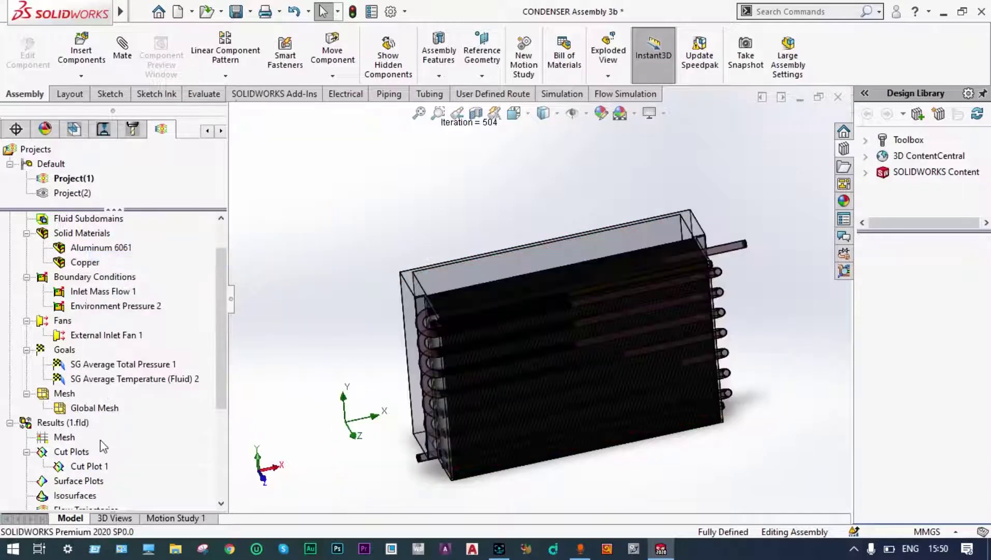
Insert a second cut plot on the Right Plane, offset about 0.204 m, with Temperature (Fluid) contours
right_click(86, 453)
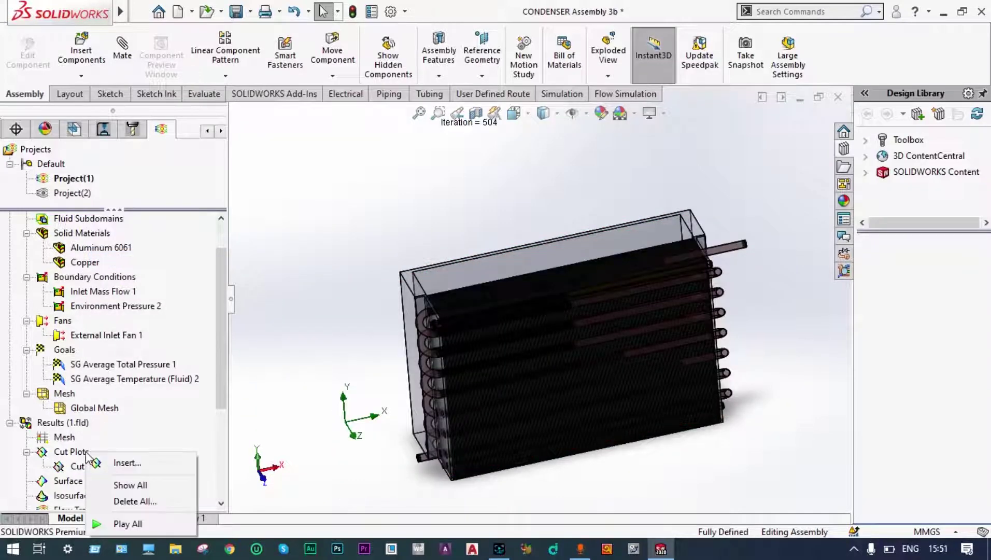
left_click(126, 463)
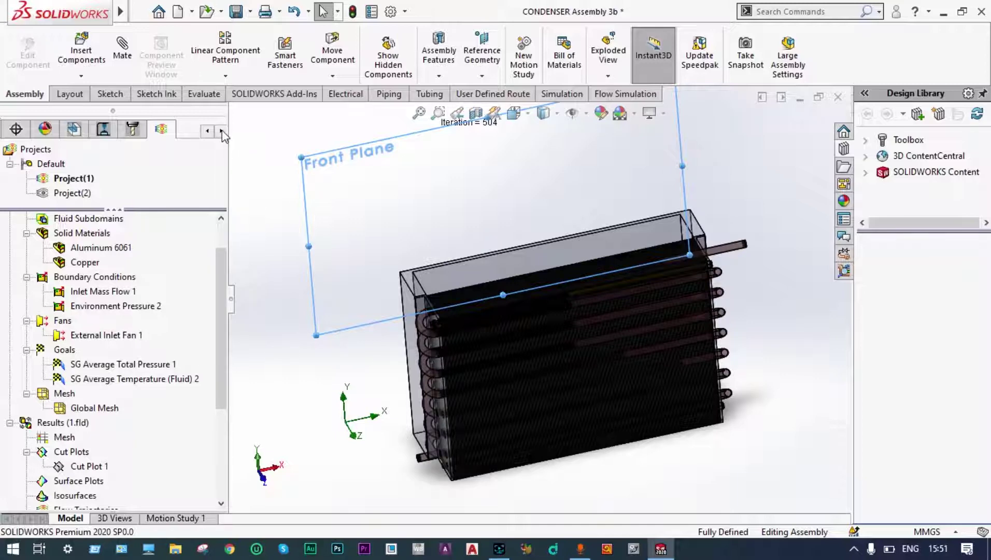
left_click(313, 231)
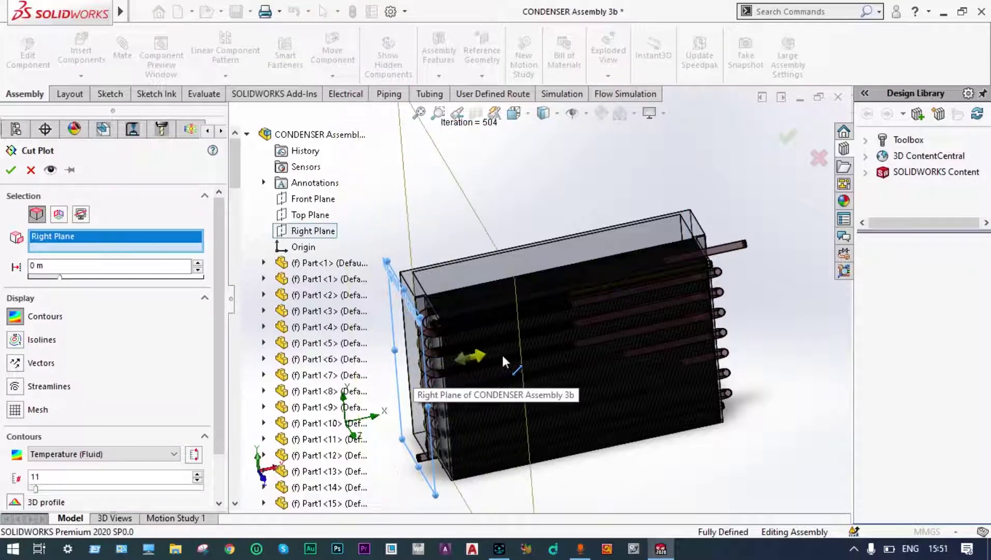
left_click_drag(502, 357, 500, 355)
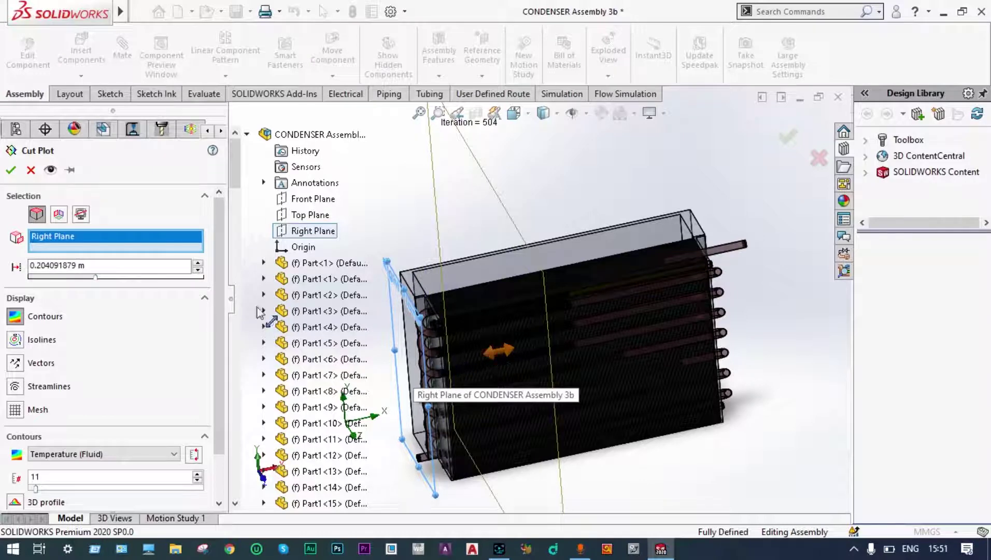
left_click(10, 171)
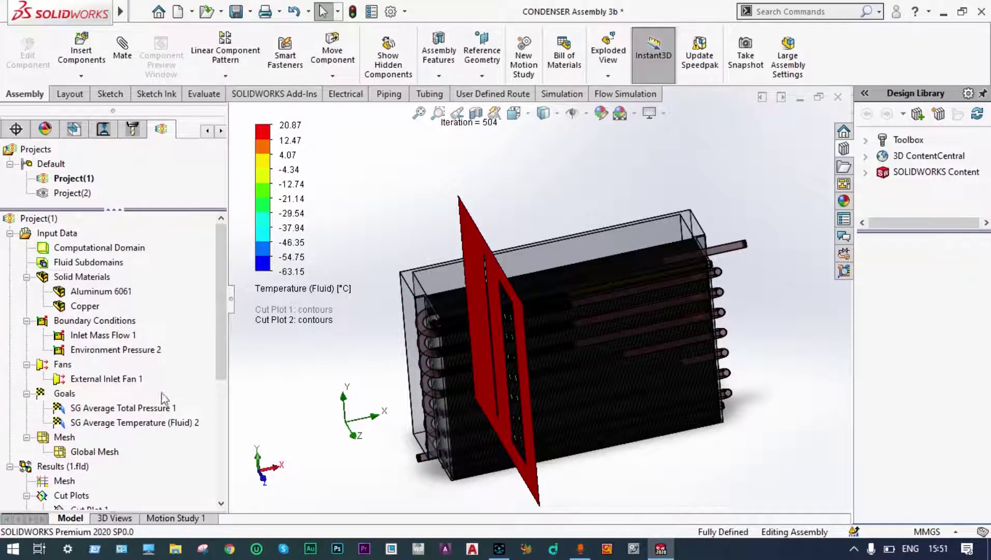
Play the Right Plane cut plot's sweep through the condenser and examine the tube temperatures from the Left view and at an angle
left_click_drag(223, 342, 222, 381)
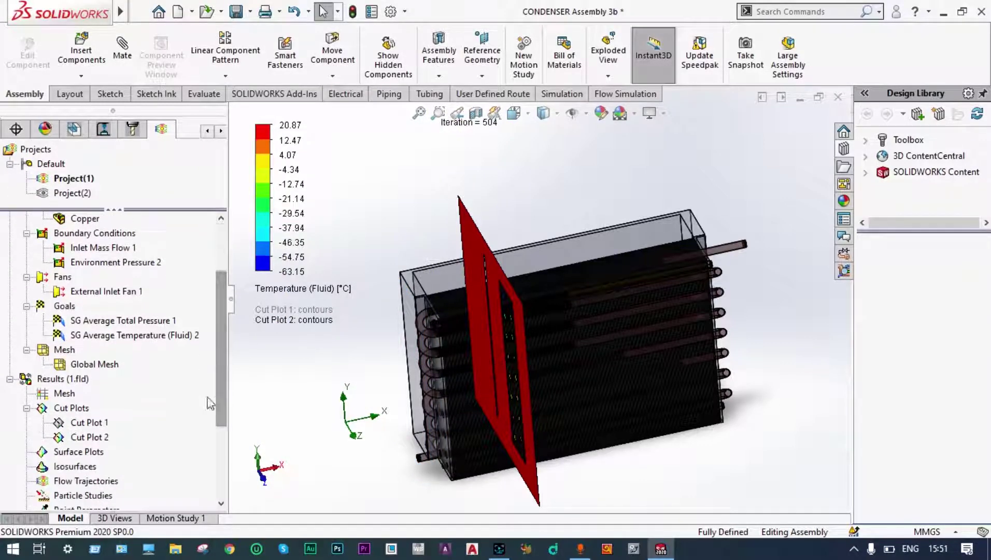
left_click(96, 438)
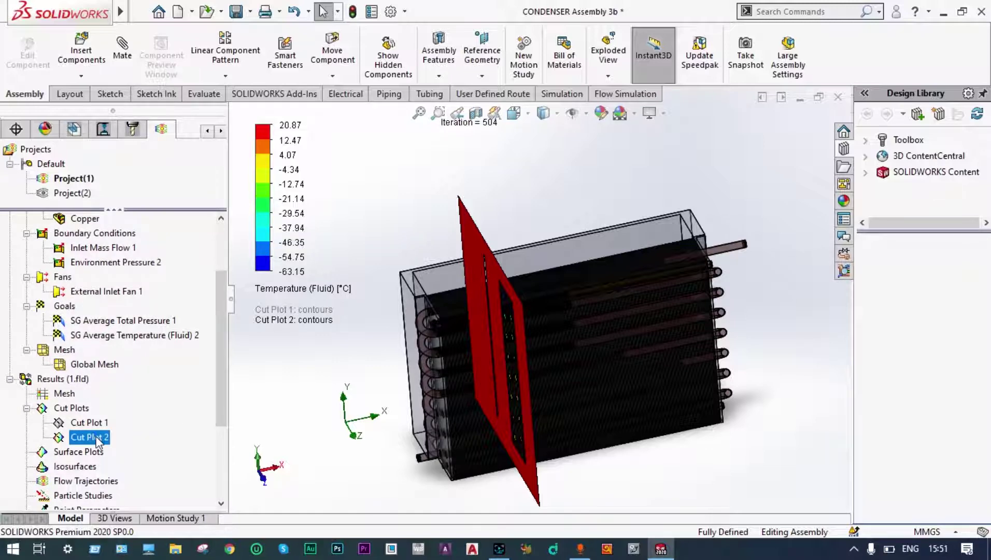
right_click(96, 438)
left_click(131, 327)
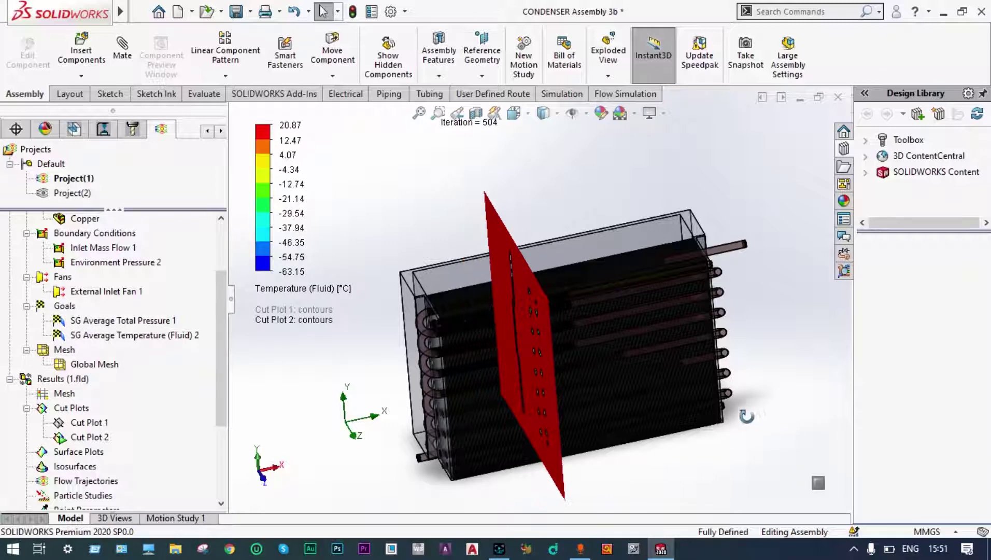
middle_click_drag(763, 417, 617, 460)
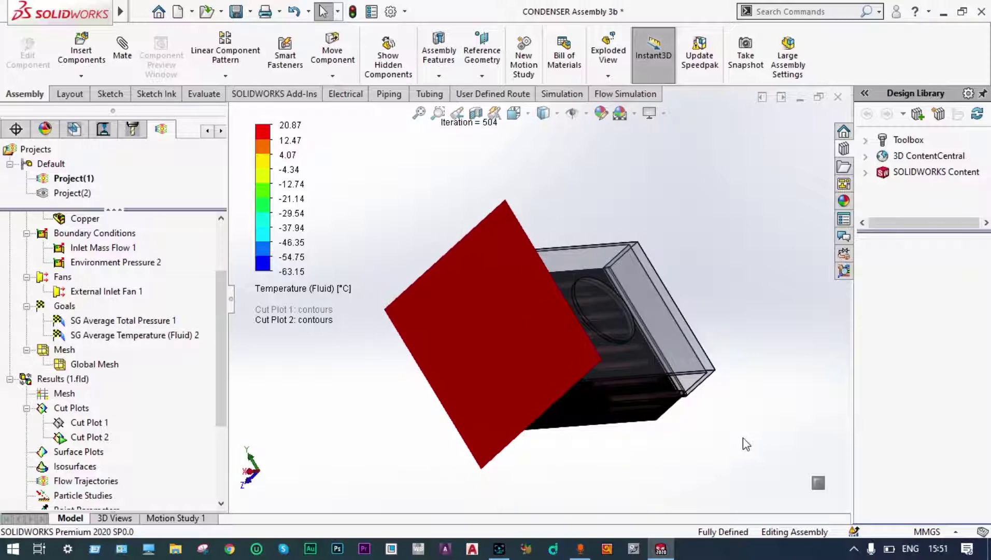
left_click(526, 115)
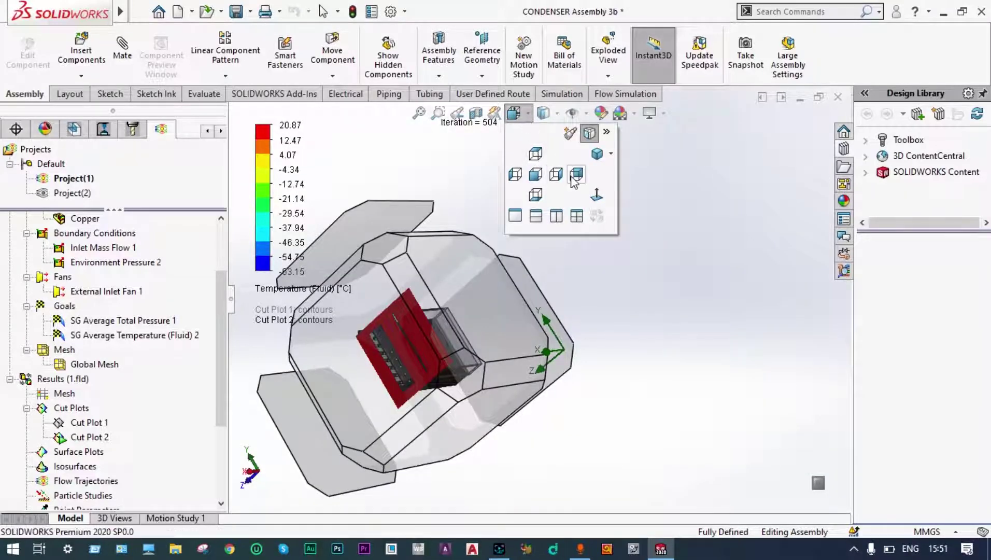
left_click(576, 174)
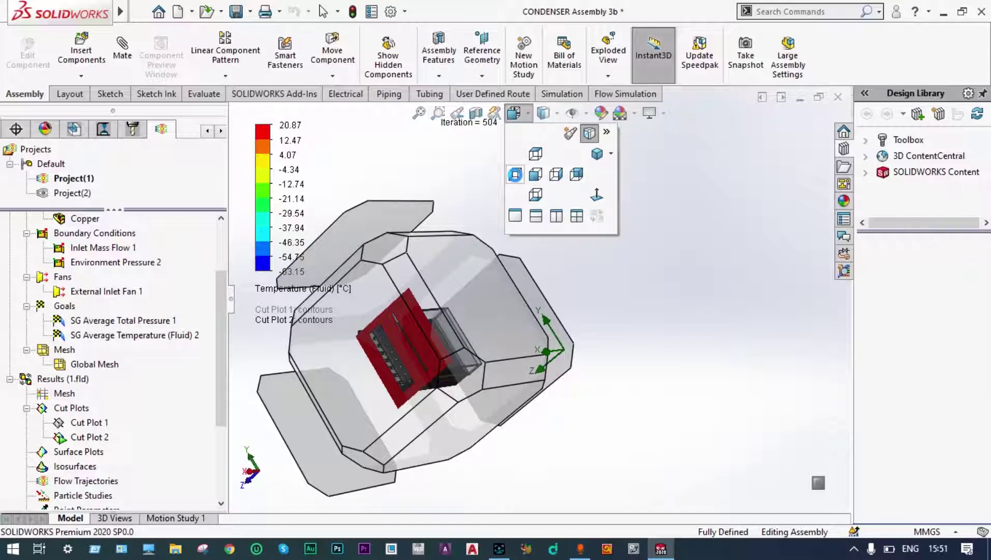
left_click(515, 174)
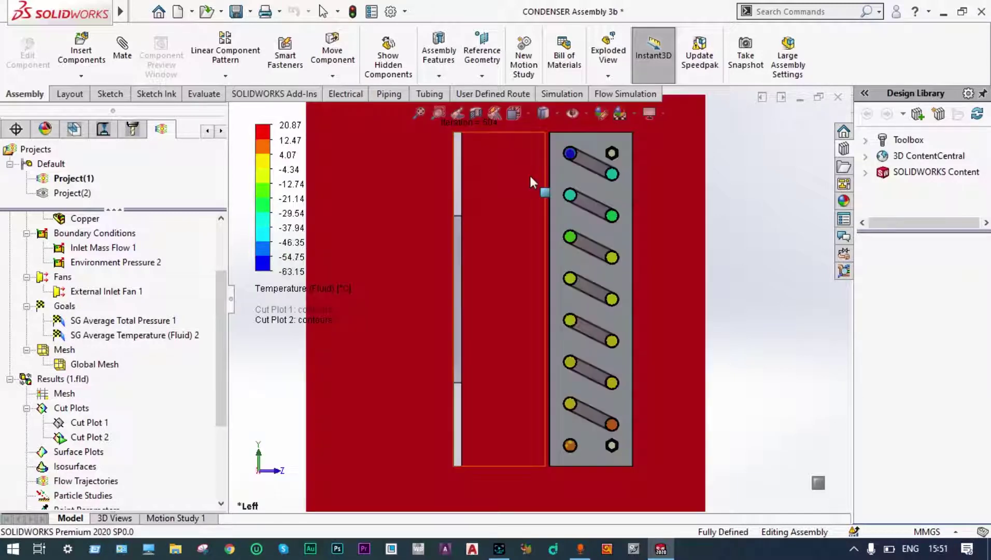
key("f")
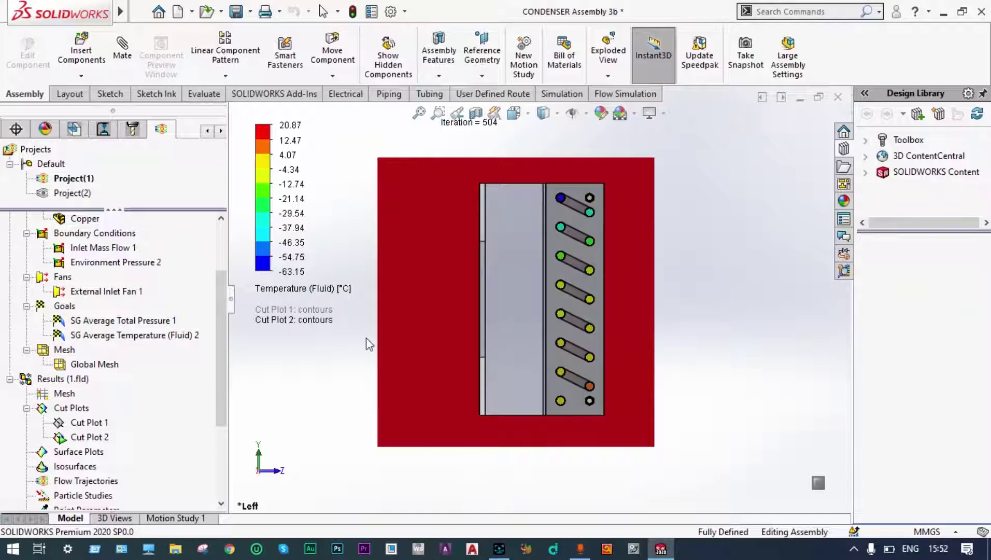
middle_click_drag(413, 425, 475, 459)
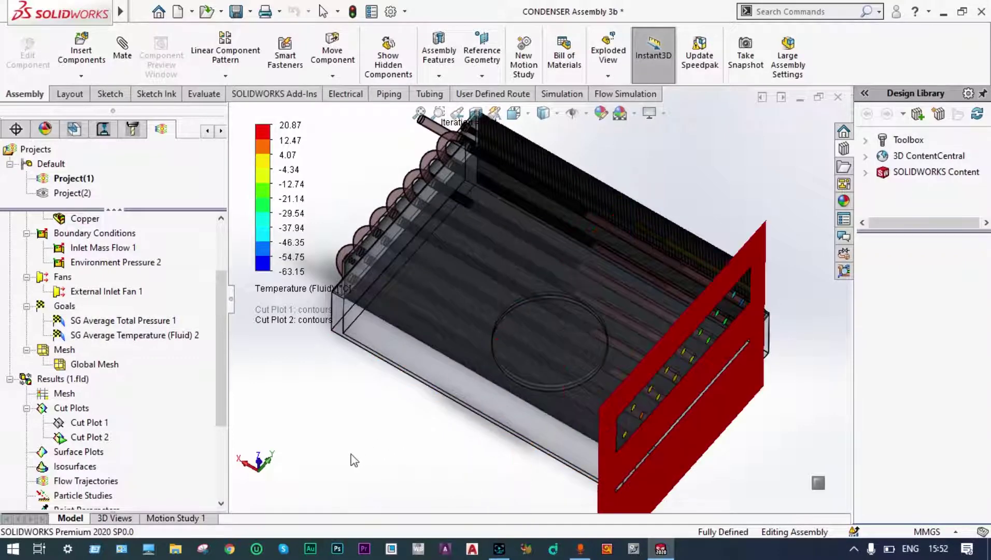
Clear and hide the animated Right Plane cut plot
left_click_drag(223, 377, 219, 414)
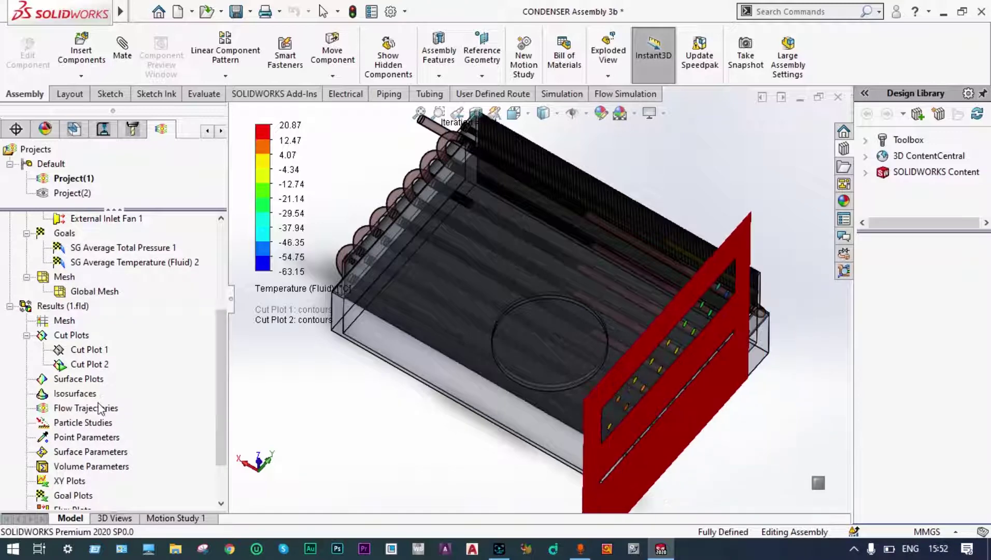
left_click(89, 366)
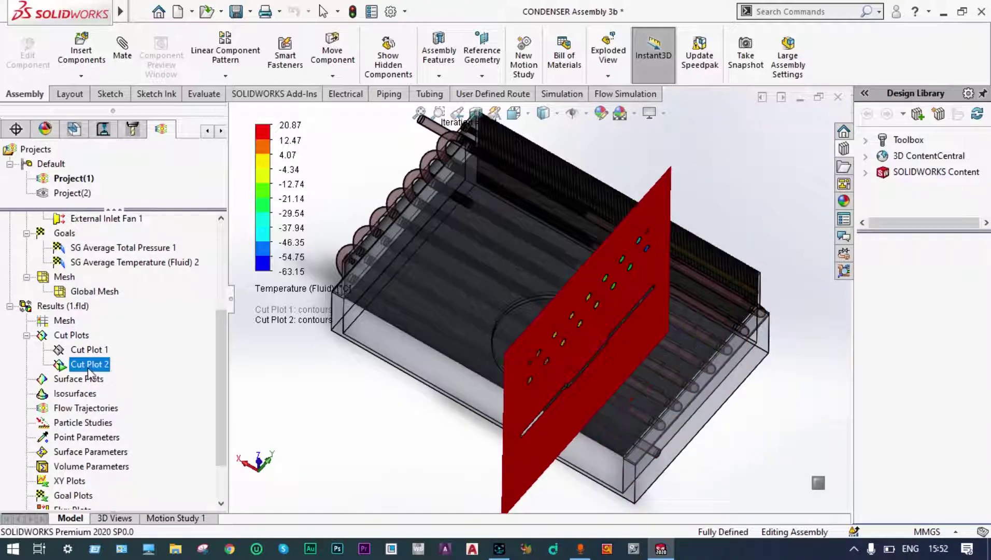
right_click(90, 369)
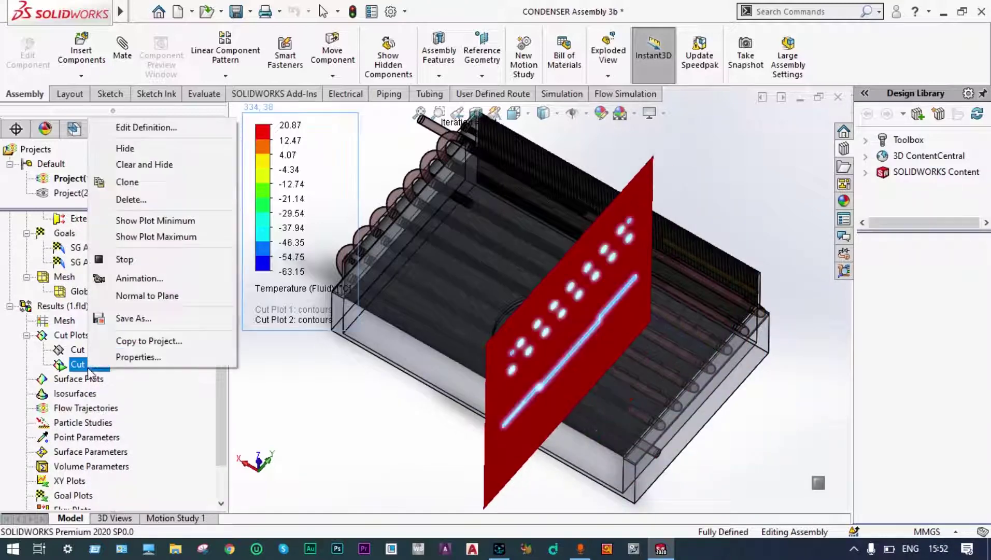
left_click(148, 166)
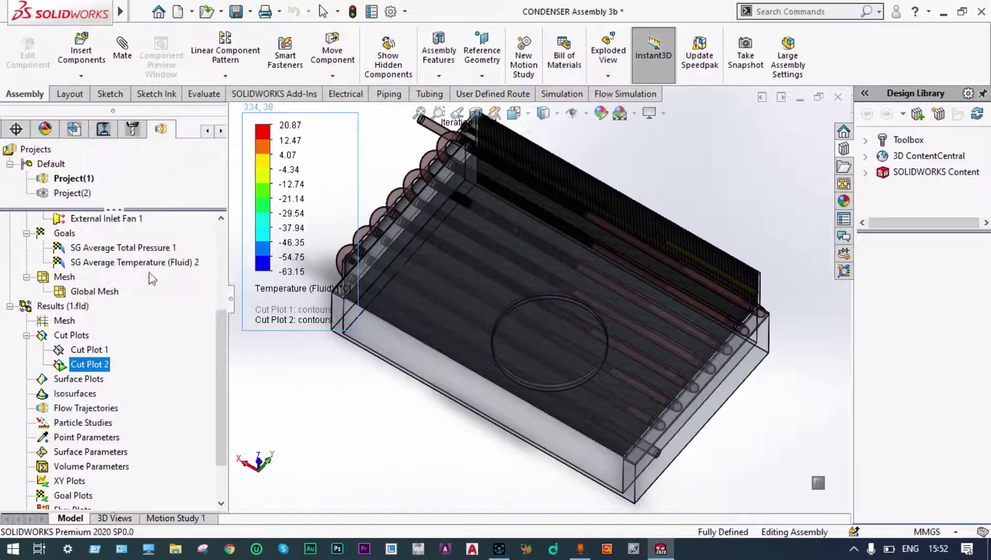
Insert a surface plot using all faces of the condenser, with Temperature (Fluid) contours
right_click(88, 379)
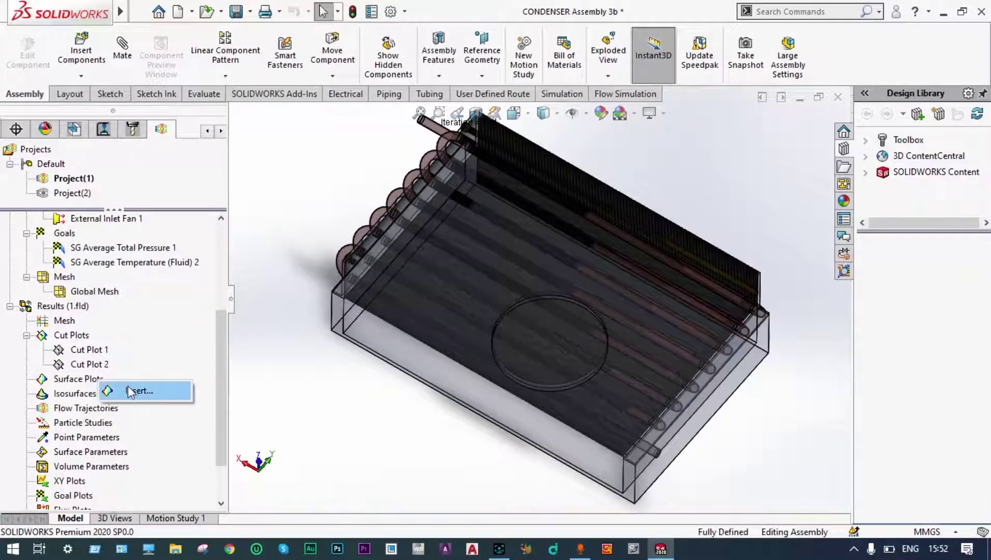
left_click(129, 387)
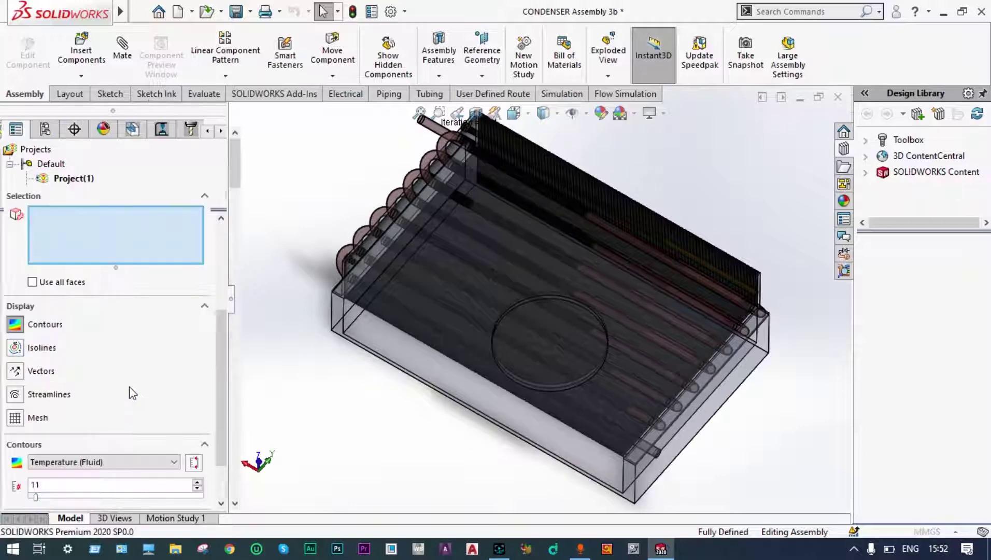
left_click(32, 281)
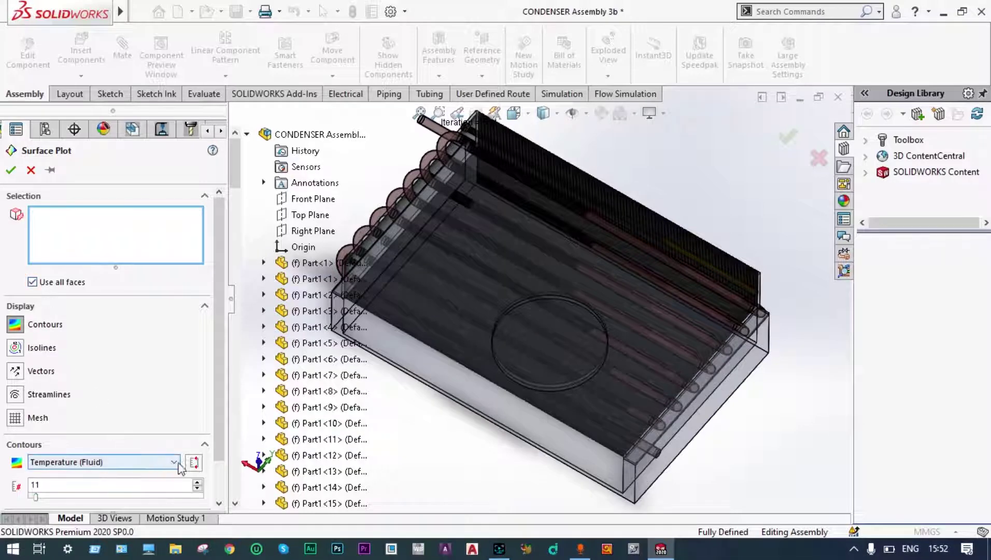
left_click(11, 171)
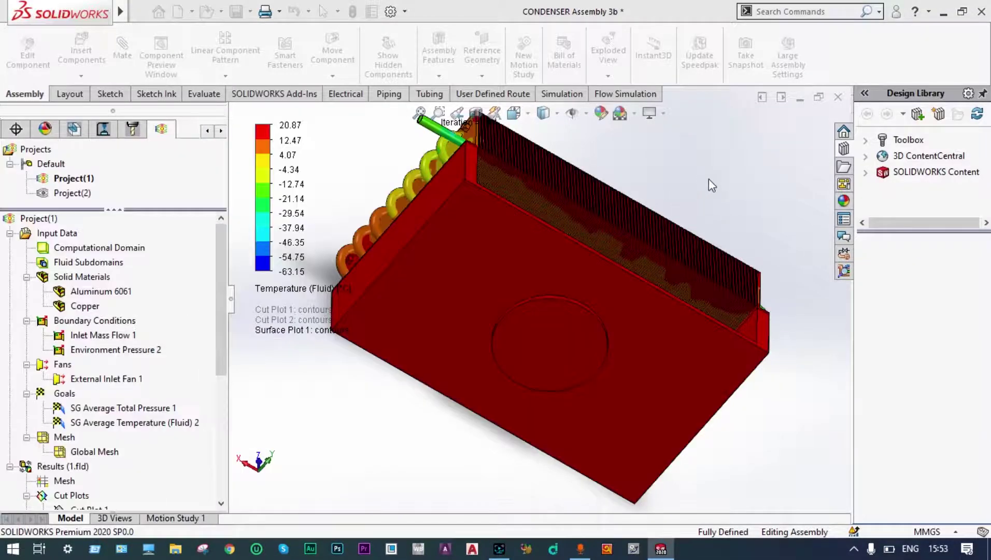
Inspect the surface plot's temperature distribution over the fins and tube bends, and clear and hide the plot
middle_click_drag(651, 275, 582, 314)
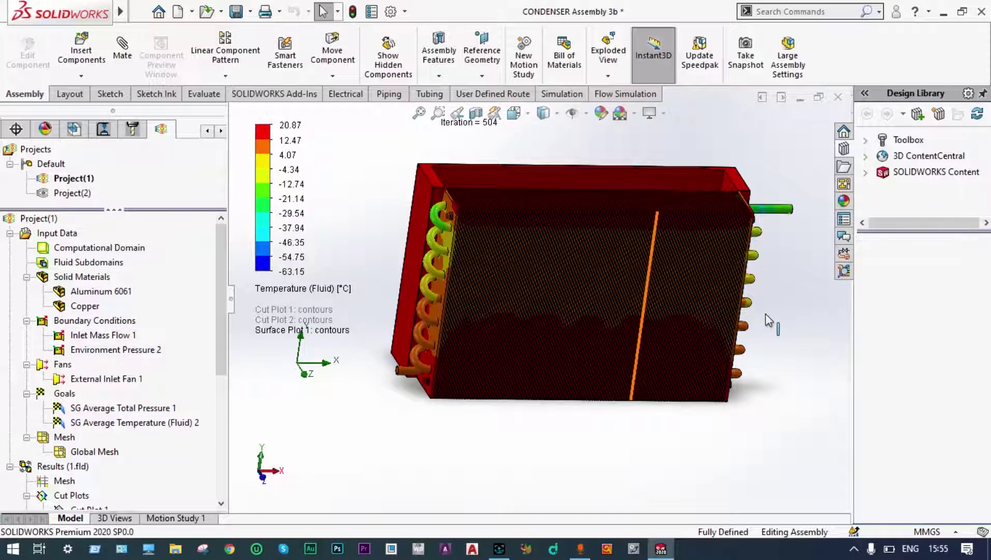
scroll(767, 316, "down", 3)
scroll(766, 296, "down", 2)
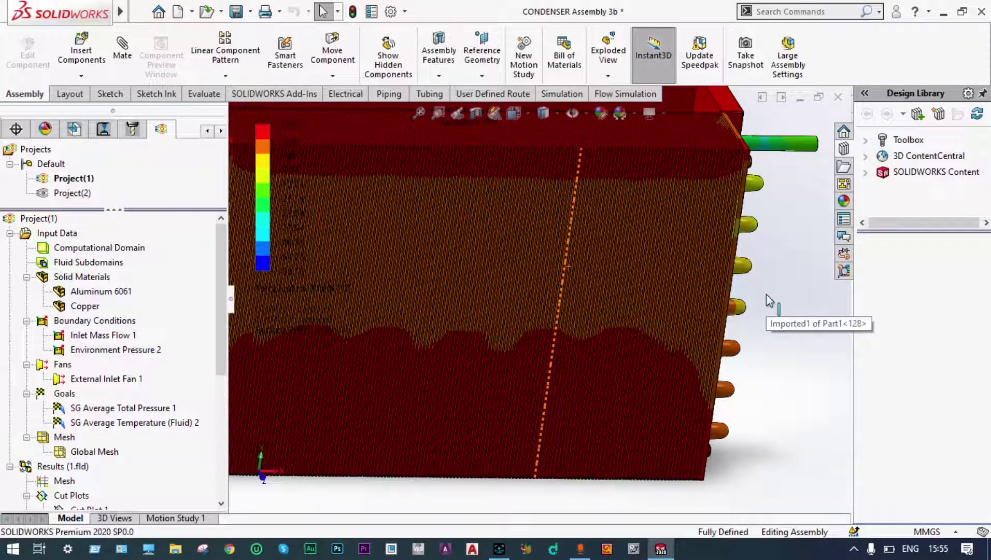
scroll(768, 304, "up", 3)
scroll(606, 303, "up", 3)
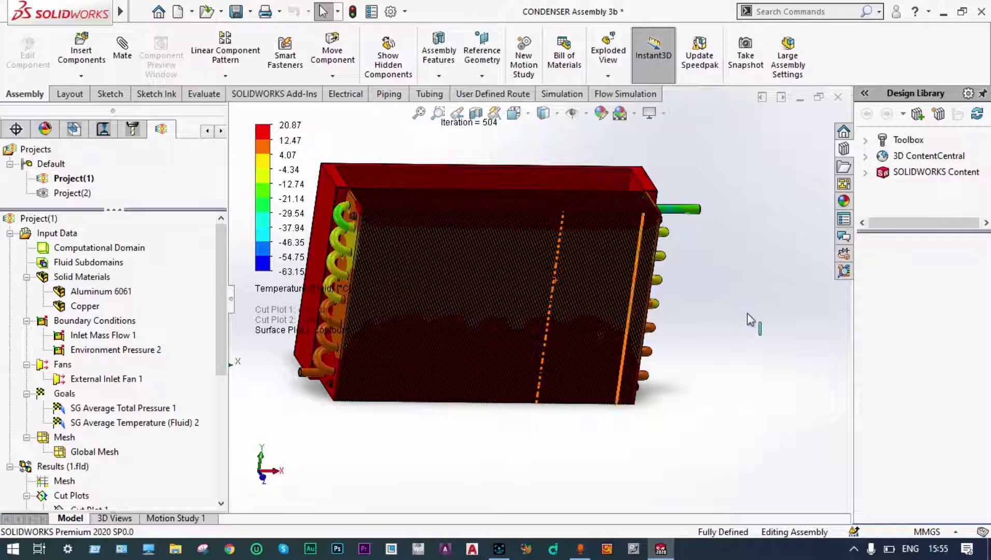
scroll(506, 287, "down", 3)
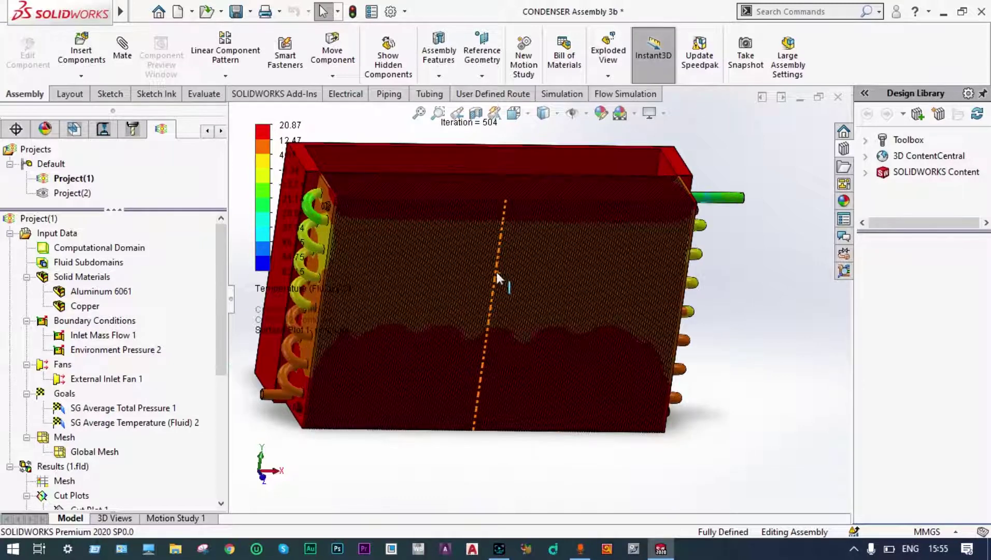
scroll(495, 274, "up", 2)
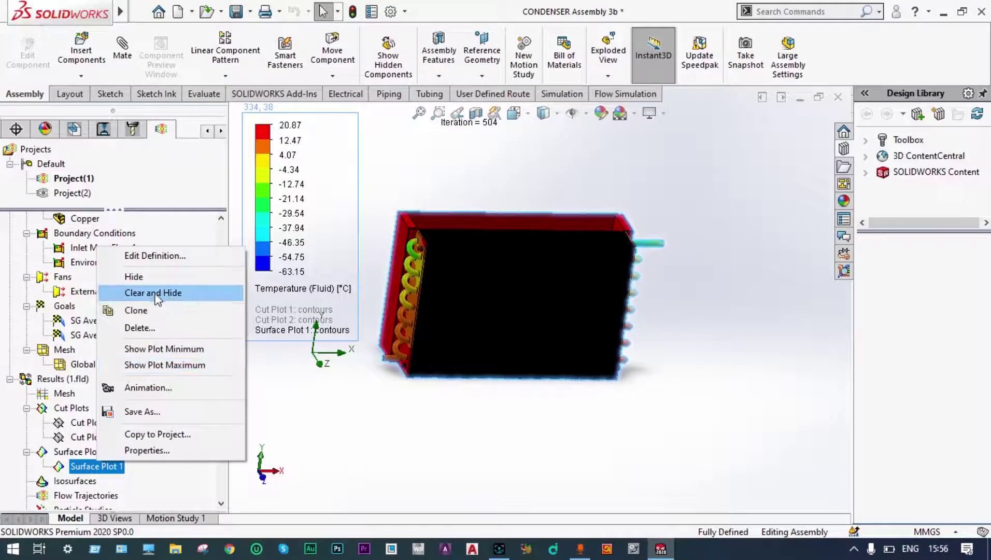
left_click(156, 293)
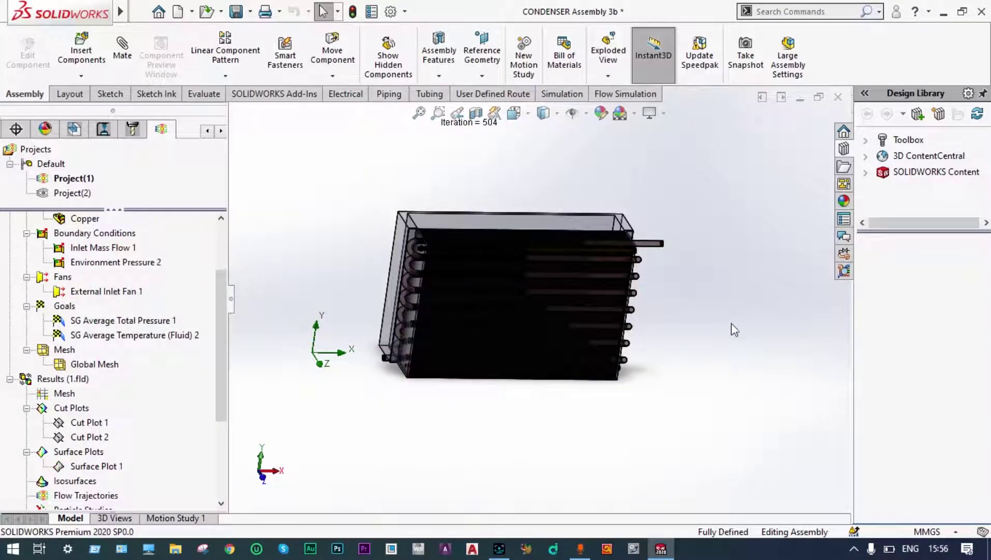
Start a flow trajectories plot with 50 points, drawn as Arrows
middle_click_drag(674, 331, 384, 319)
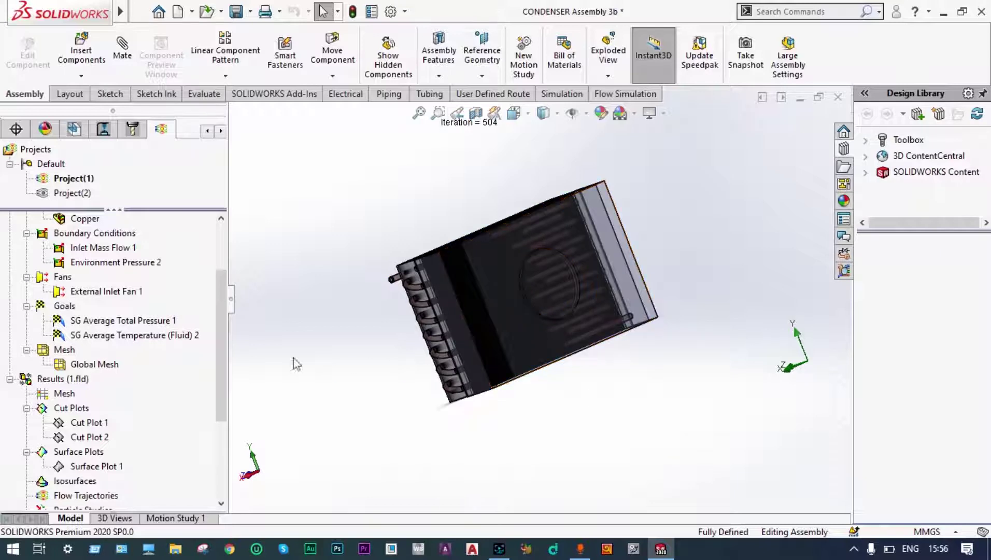
right_click(100, 498)
left_click(129, 501)
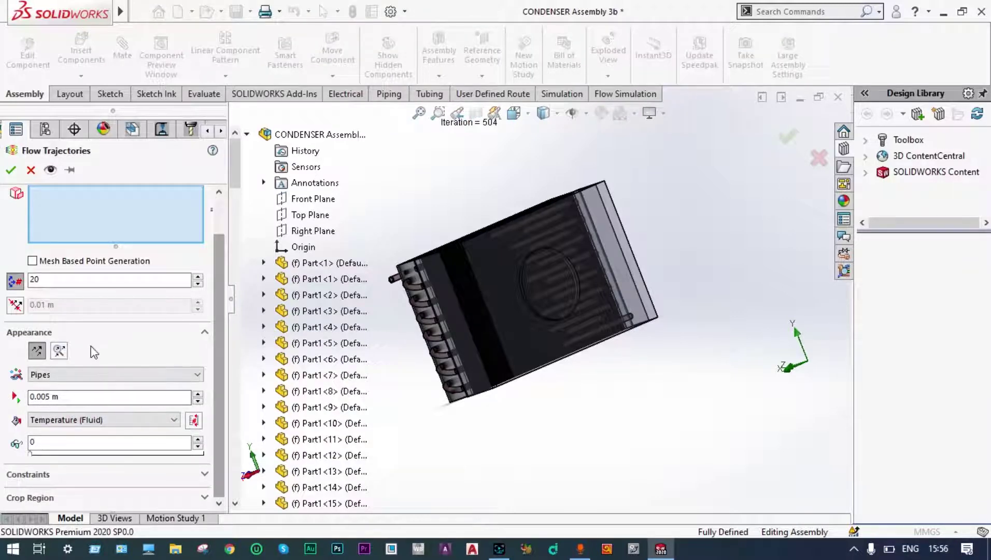
left_click(34, 280)
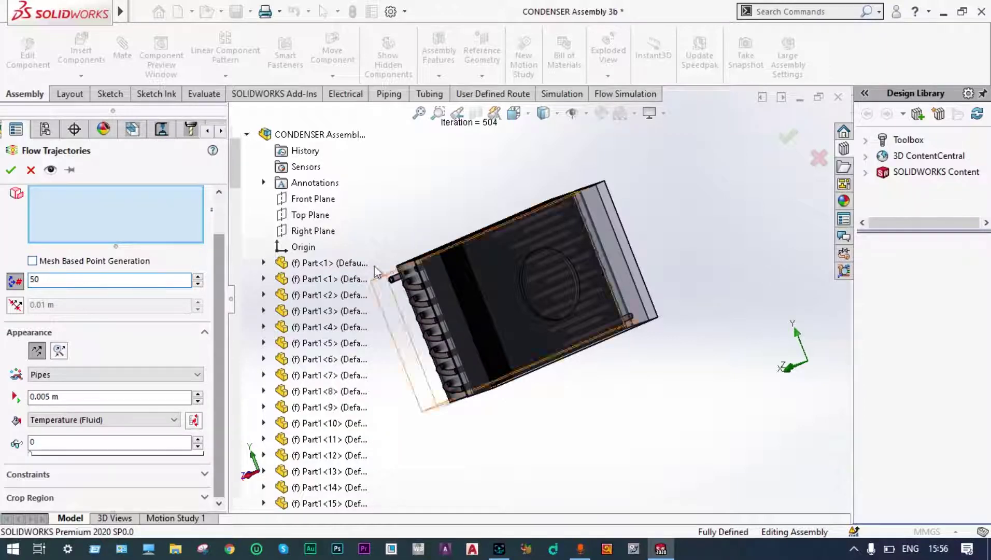
scroll(401, 288, "down", 4)
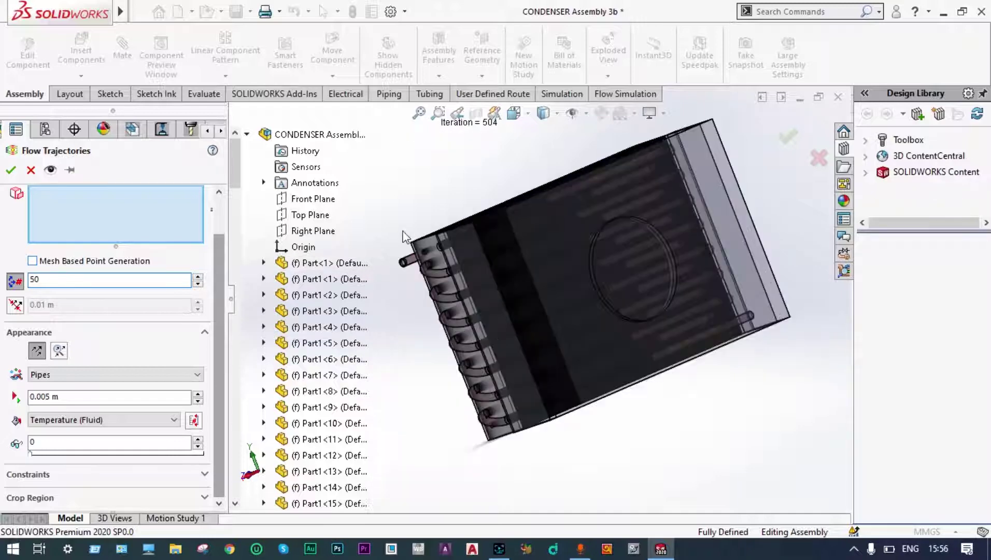
scroll(403, 361, "down", 2)
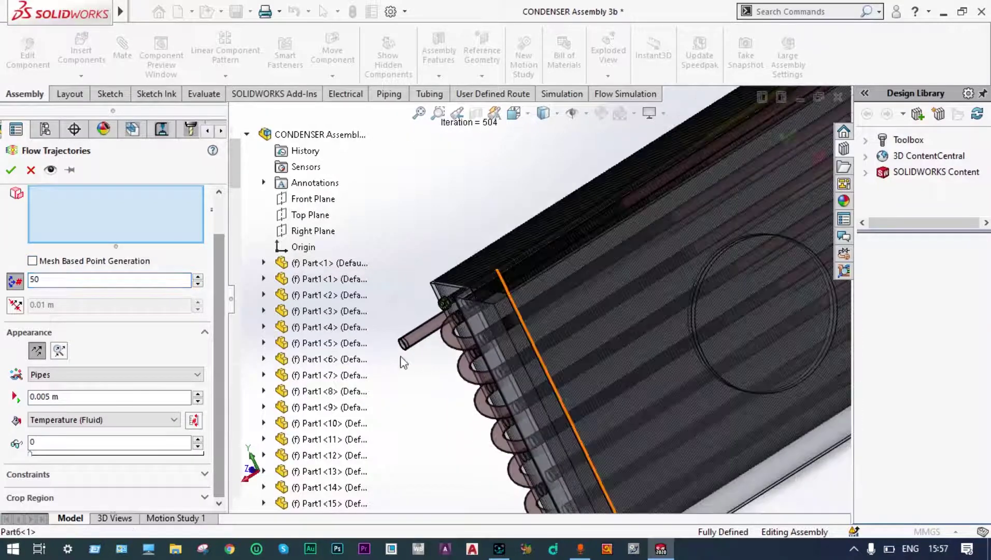
scroll(426, 335, "down", 1)
scroll(426, 336, "down", 4)
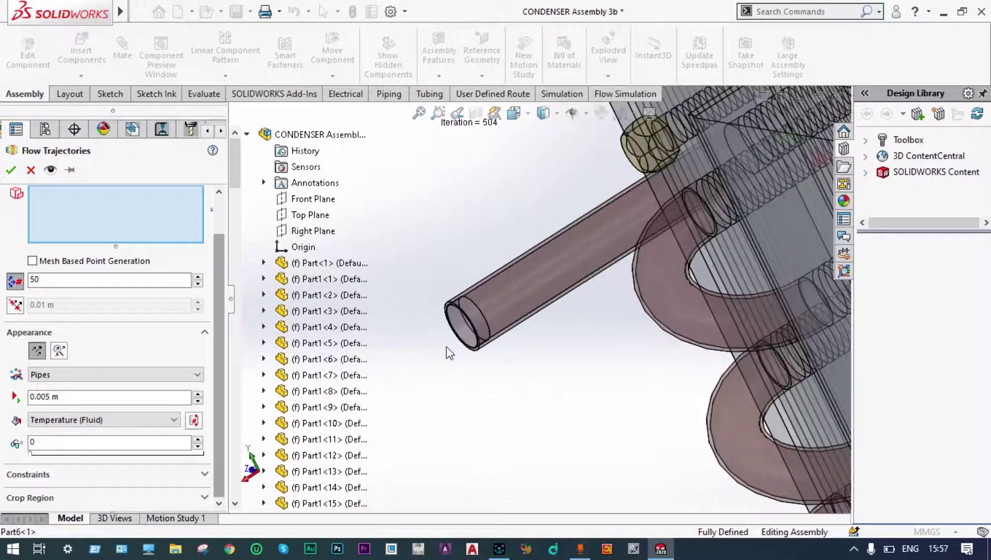
mouse_move(453, 360)
middle_mouse_down()
mouse_move(467, 380)
mouse_move(469, 369)
middle_mouse_up()
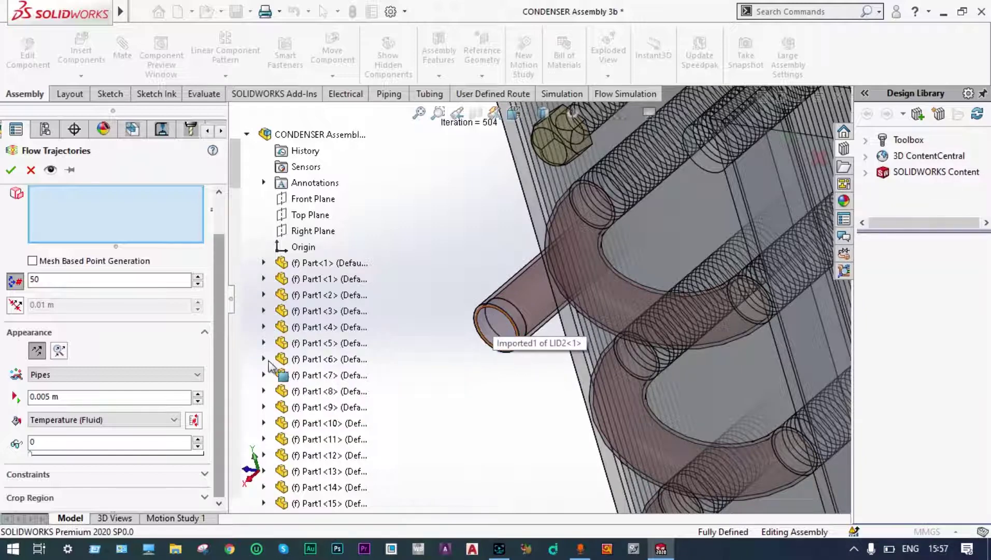
left_click(196, 374)
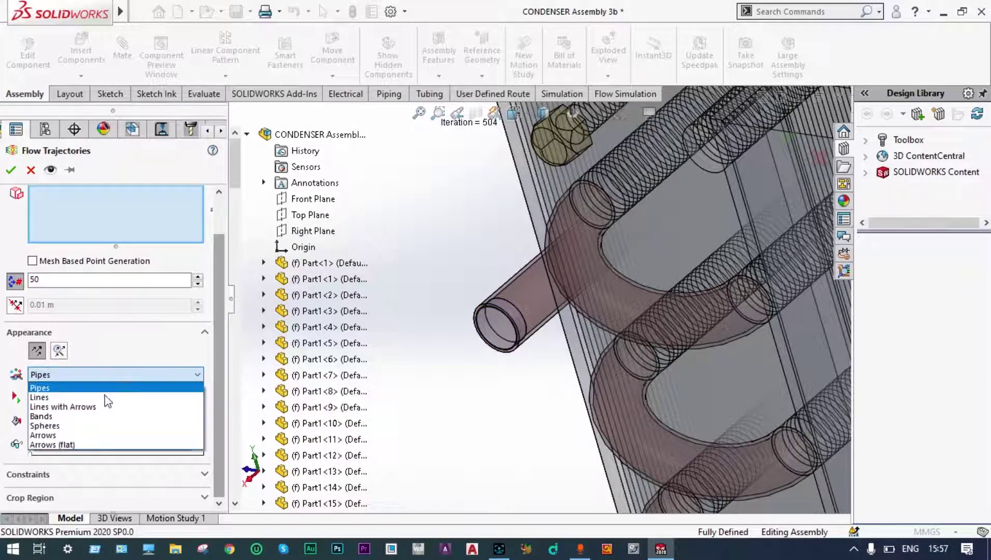
left_click(59, 436)
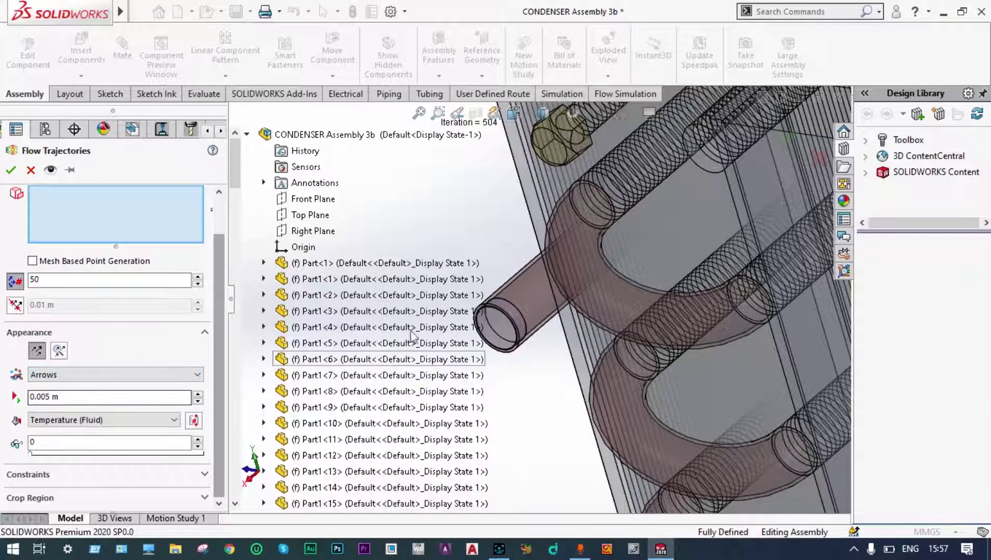
Select the inner face of LID2 at the protruding tube end as the starting face and generate the flow trajectories
right_click(502, 327)
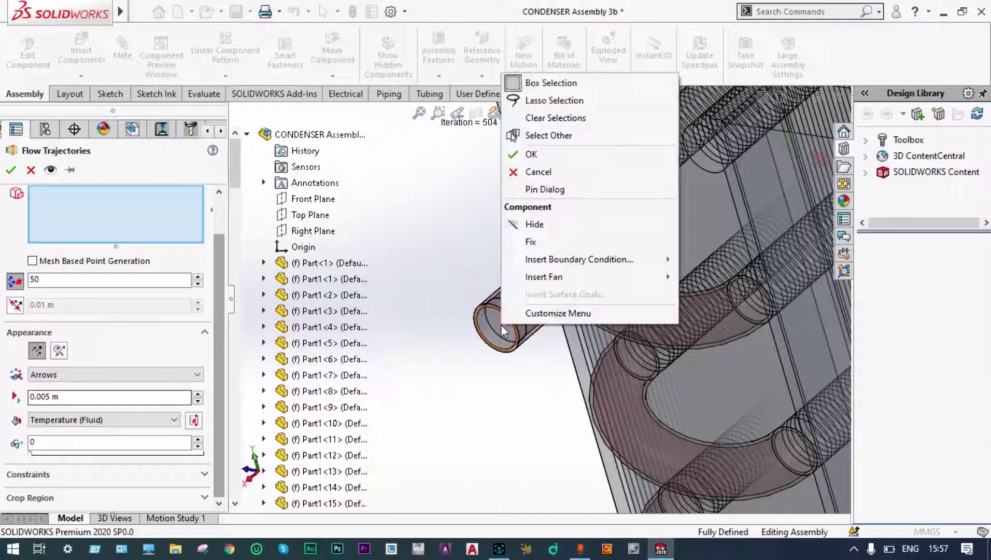
left_click(563, 135)
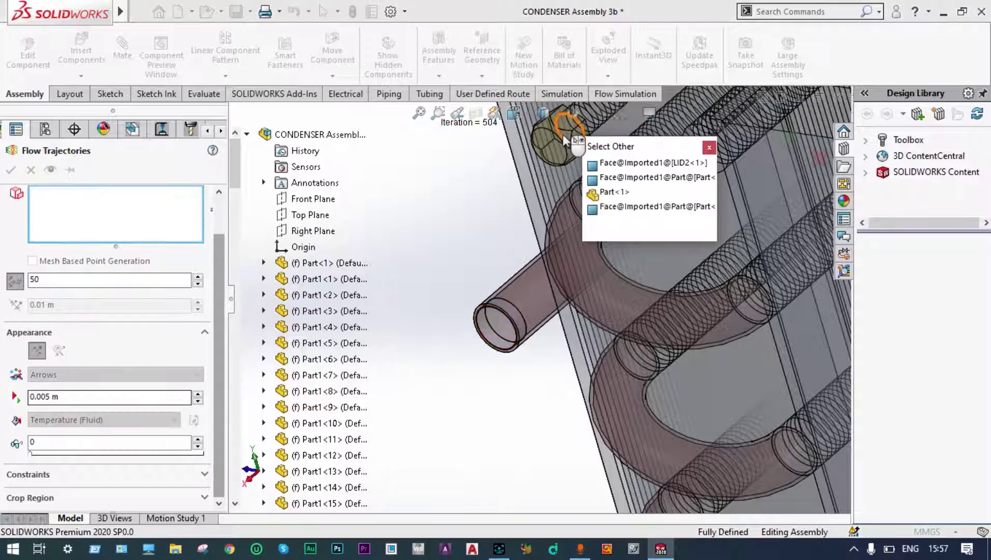
left_click(626, 163)
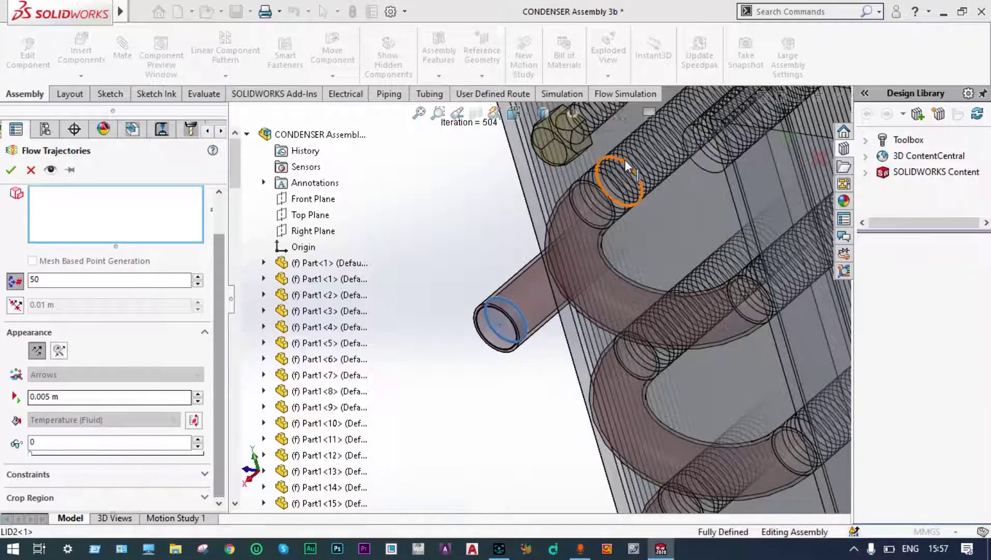
left_click(11, 170)
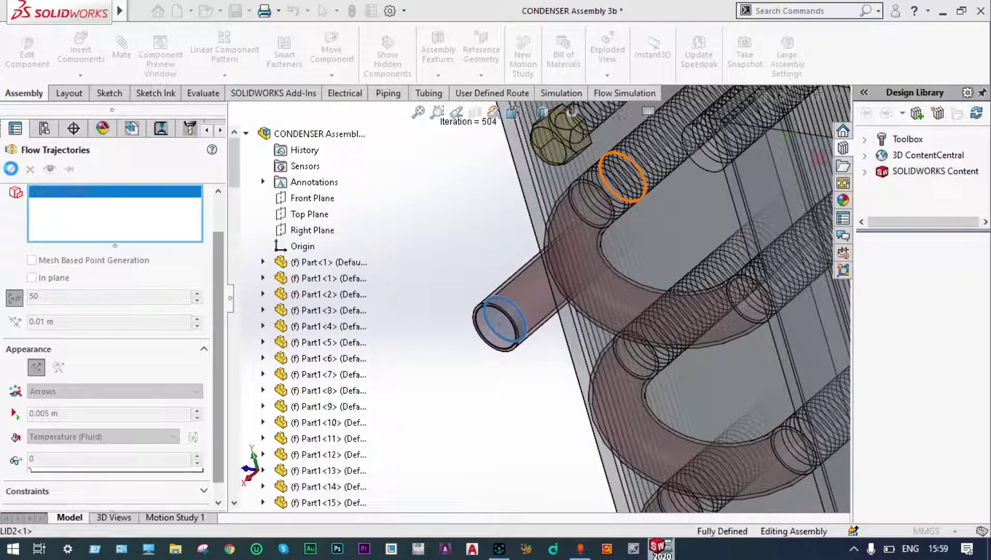
left_click(11, 169)
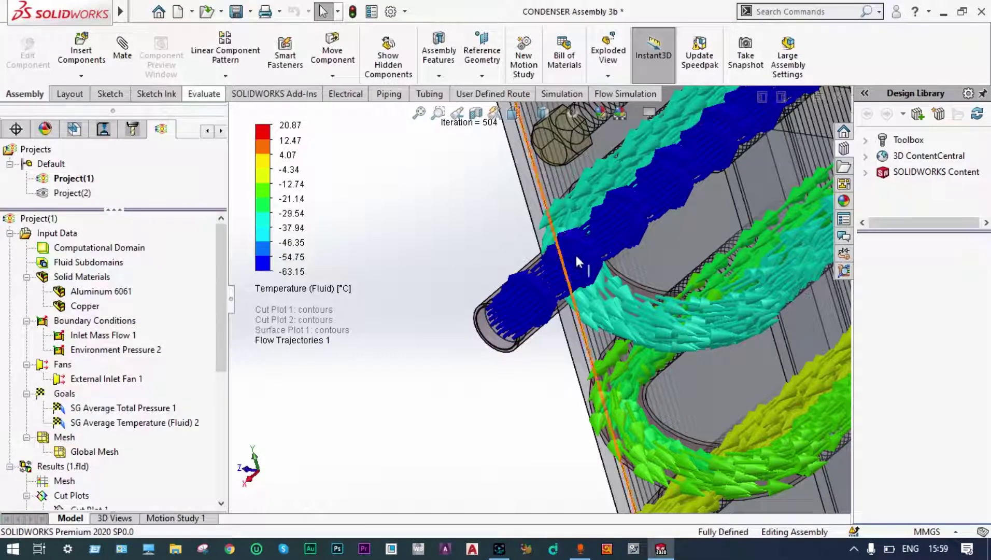
Examine the fluid temperature along the flow trajectories from the upper tube end through the bends to the LID1 end
scroll(521, 248, "up", 5)
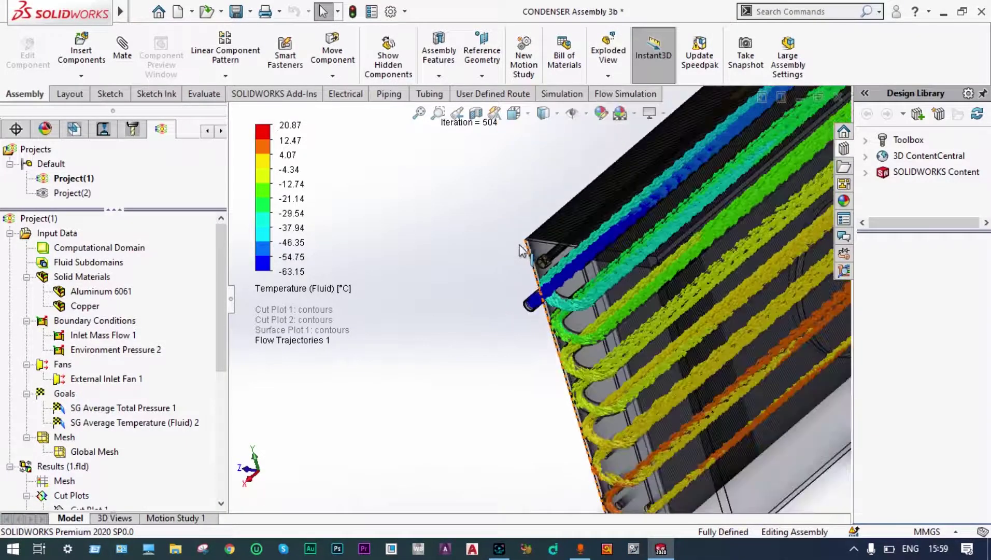
middle_click_drag(579, 225, 609, 241)
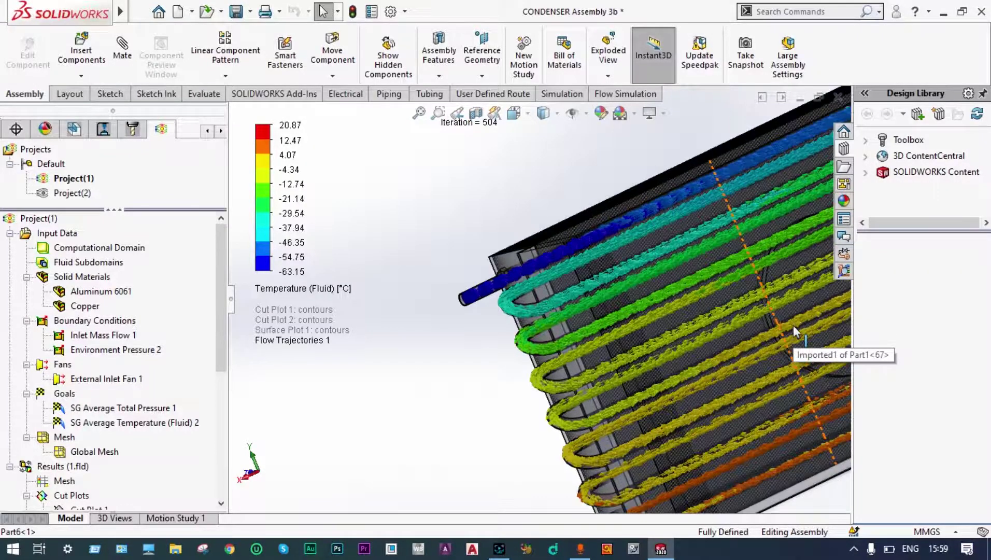
middle_click_drag(523, 311, 492, 305)
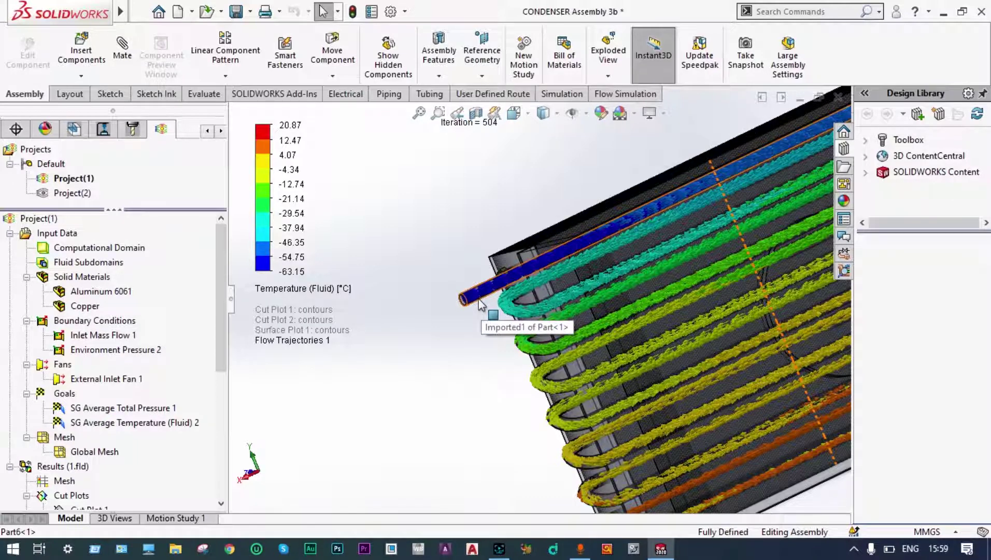
scroll(518, 290, "up", 5)
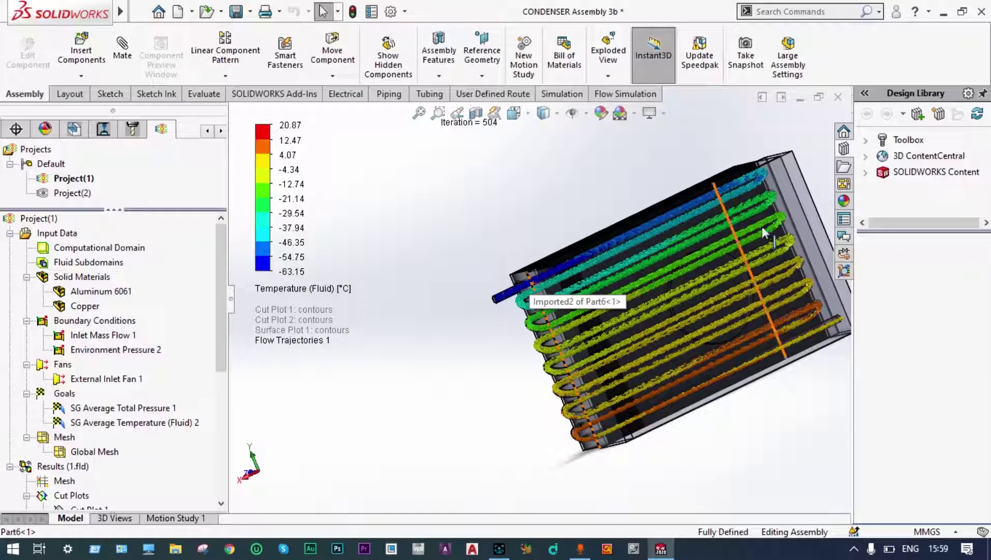
scroll(832, 334, "down", 3)
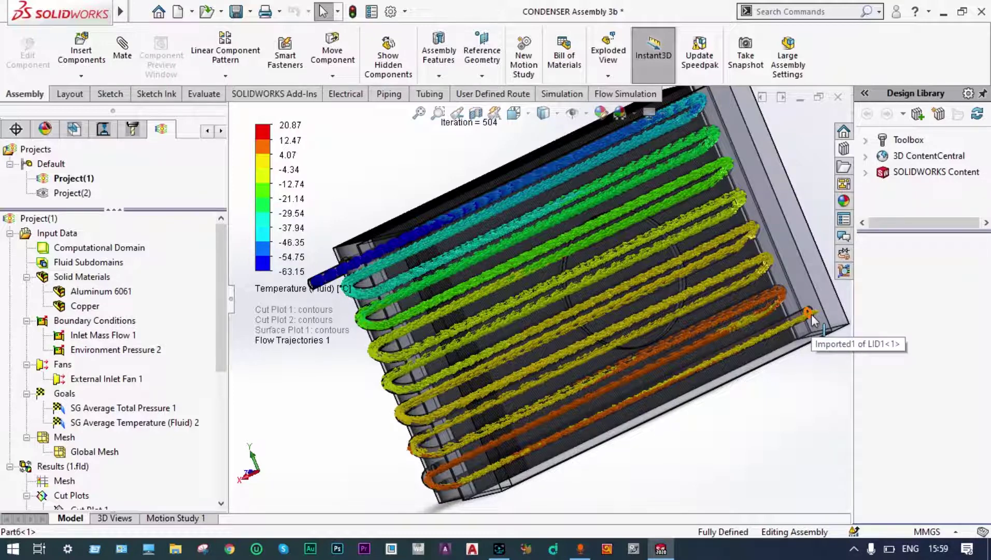
scroll(811, 318, "down", 3)
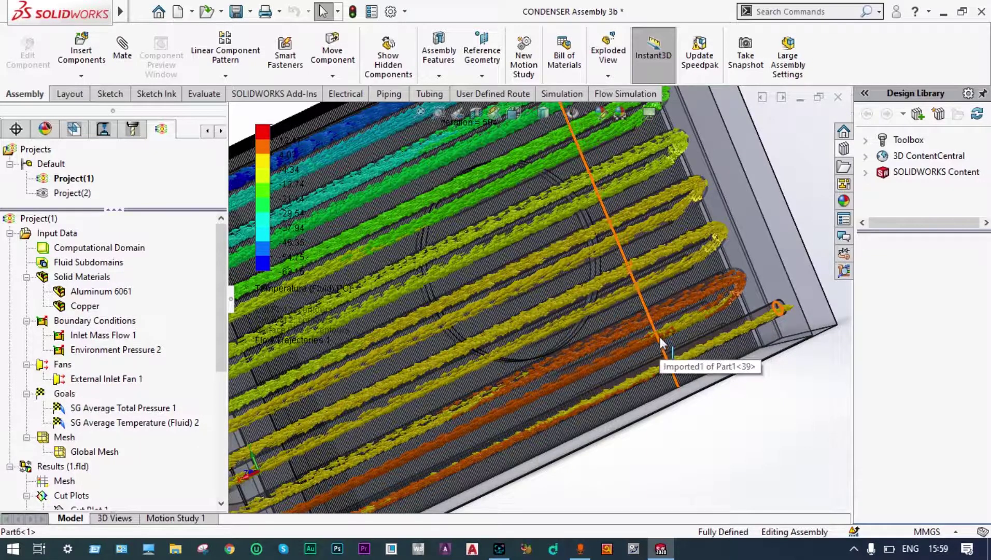
scroll(661, 342, "up", 2)
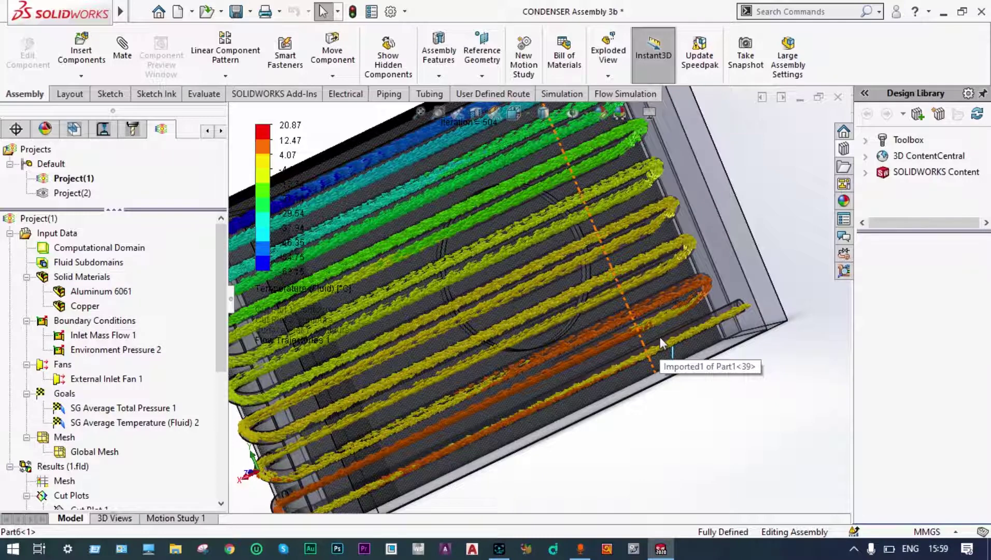
scroll(659, 337, "up", 2)
Play the flow trajectories animation through the condenser tubes, and clear and hide the plot
right_click(88, 438)
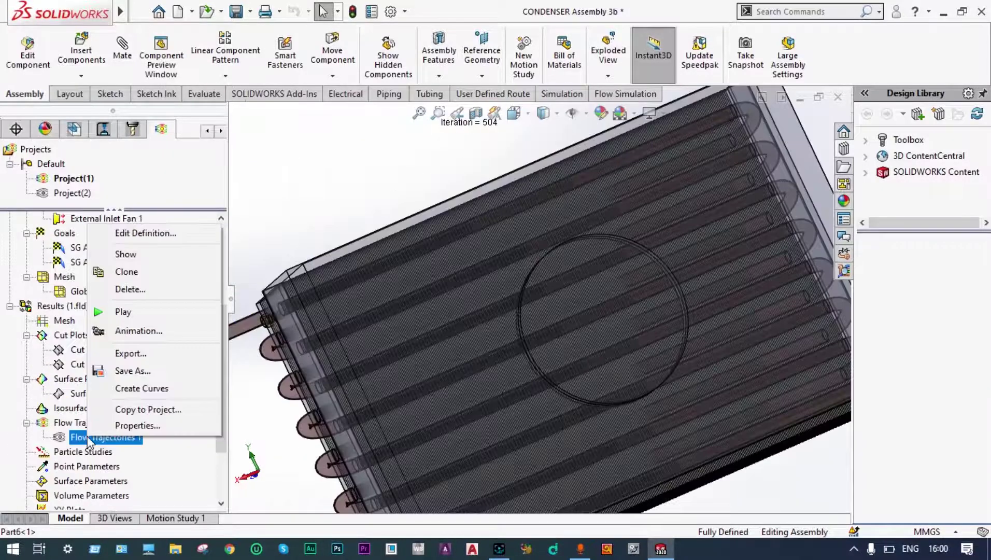
left_click(132, 313)
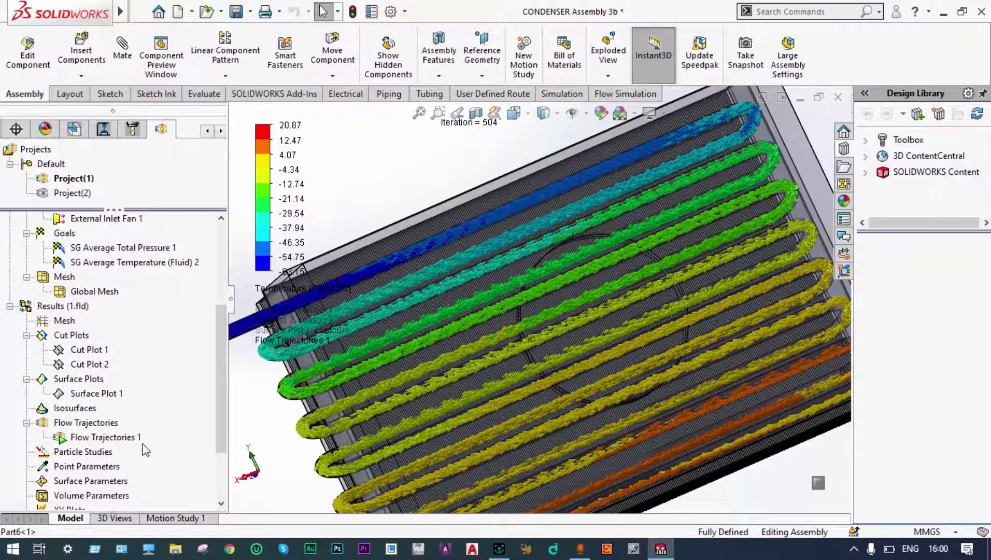
right_click(116, 439)
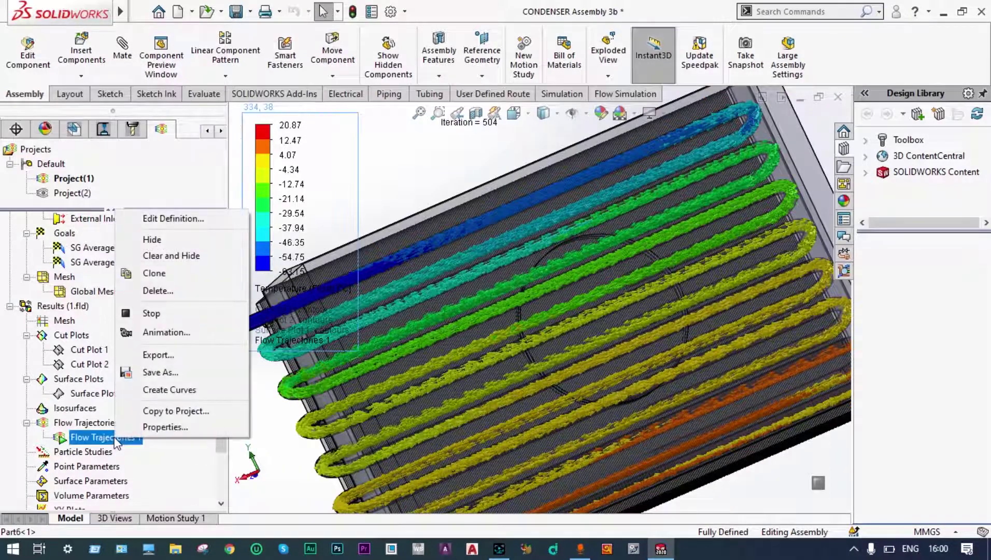
left_click(169, 256)
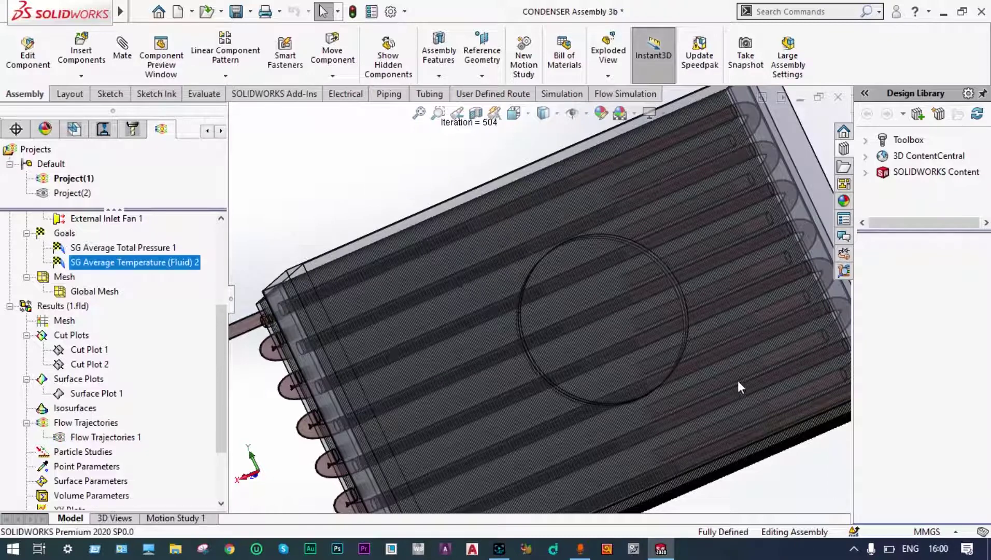
Insert a goal plot of all goals over iterations, review its summary table, and close the table and accept the plot
key("f")
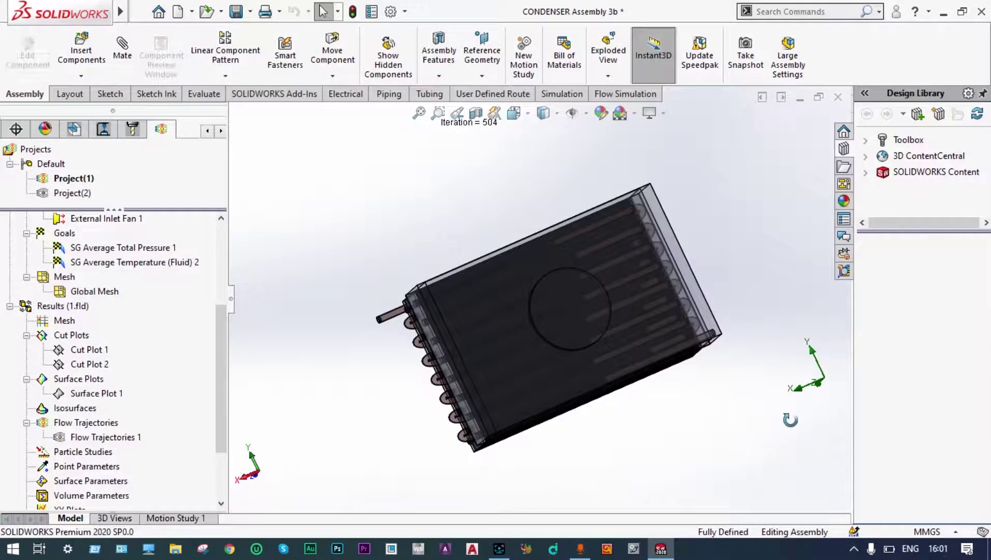
middle_click_drag(791, 420, 638, 468)
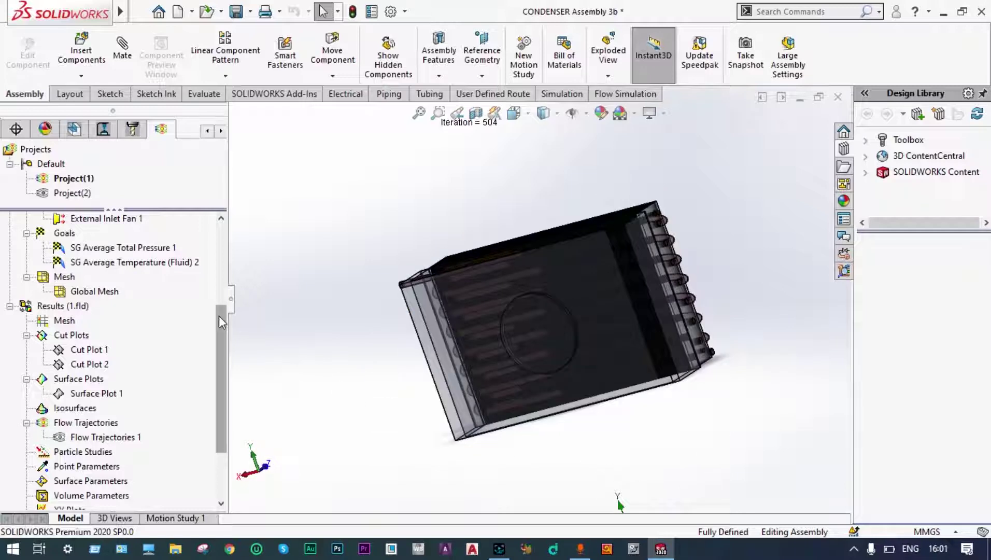
left_click_drag(219, 315, 220, 335)
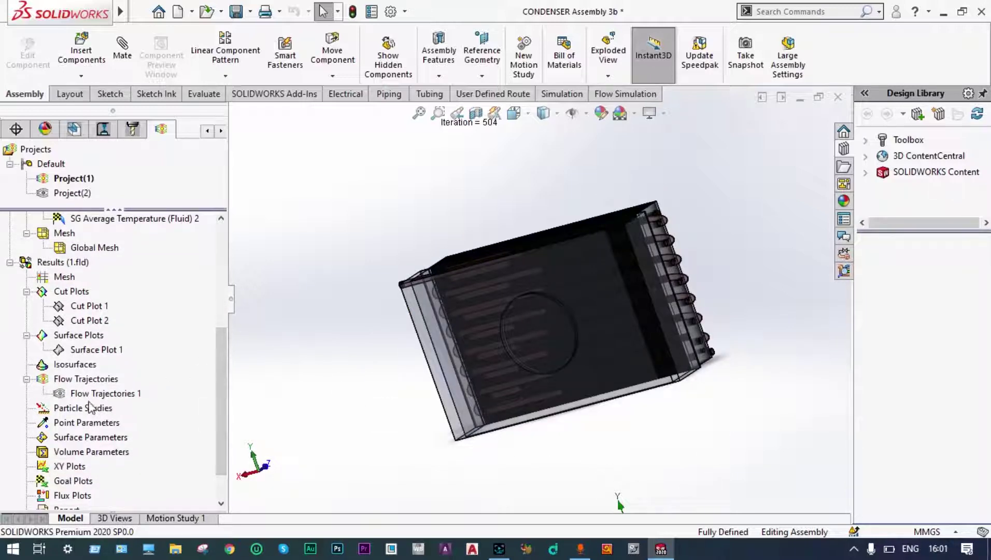
left_click(73, 482)
right_click(73, 486)
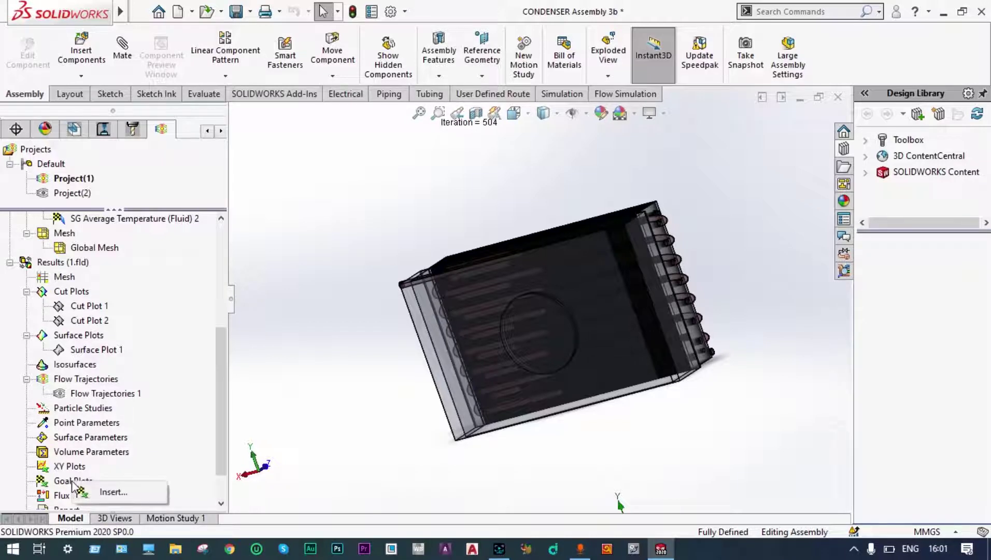
left_click(95, 497)
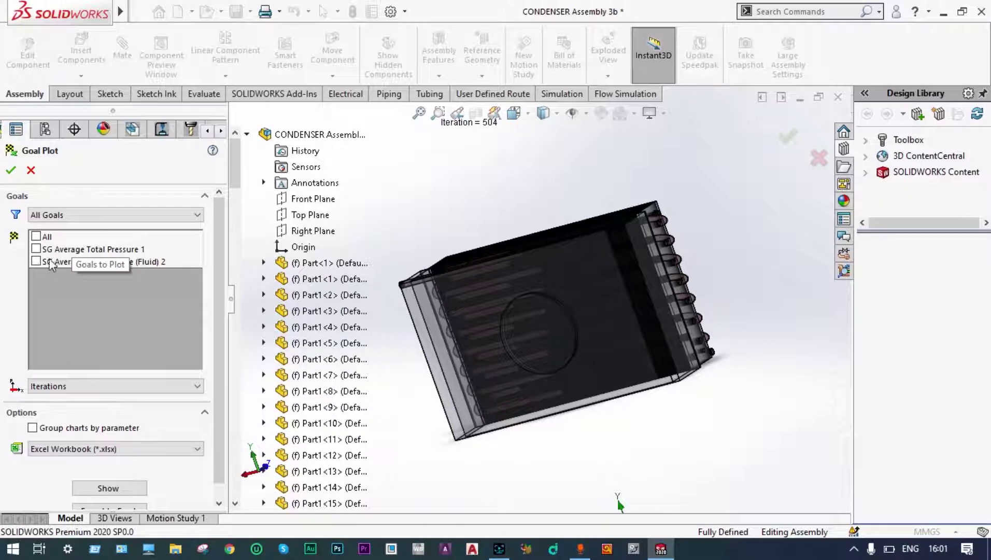
left_click(35, 237)
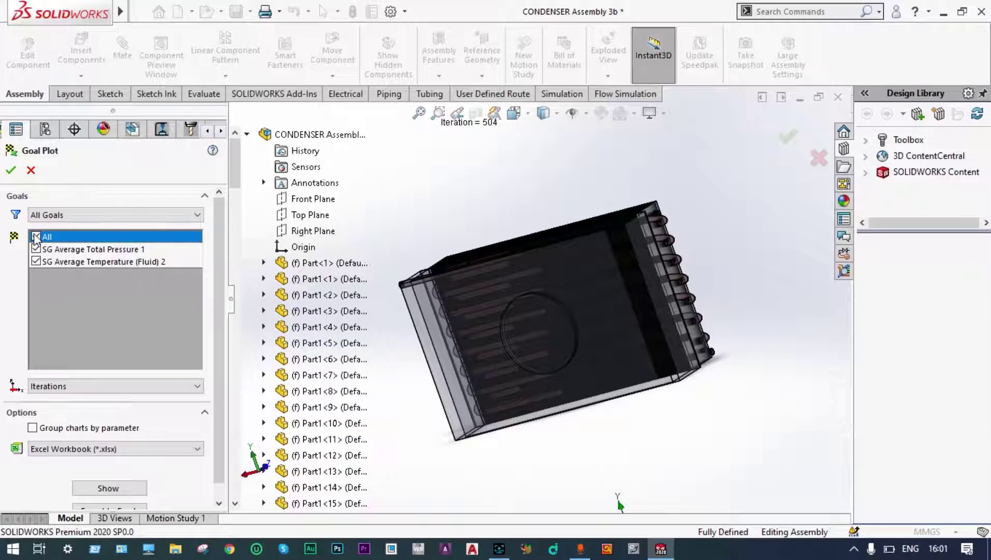
left_click(122, 488)
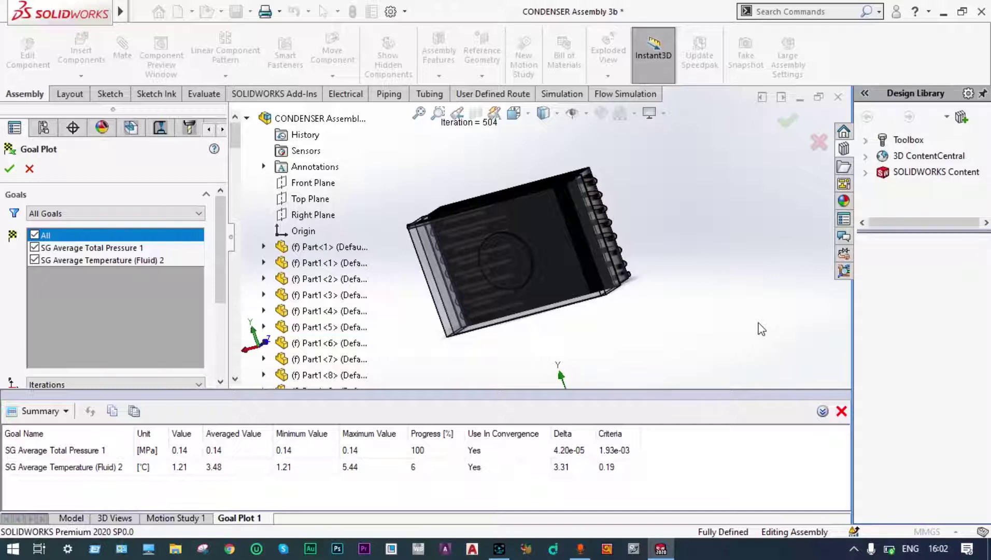
left_click(842, 411)
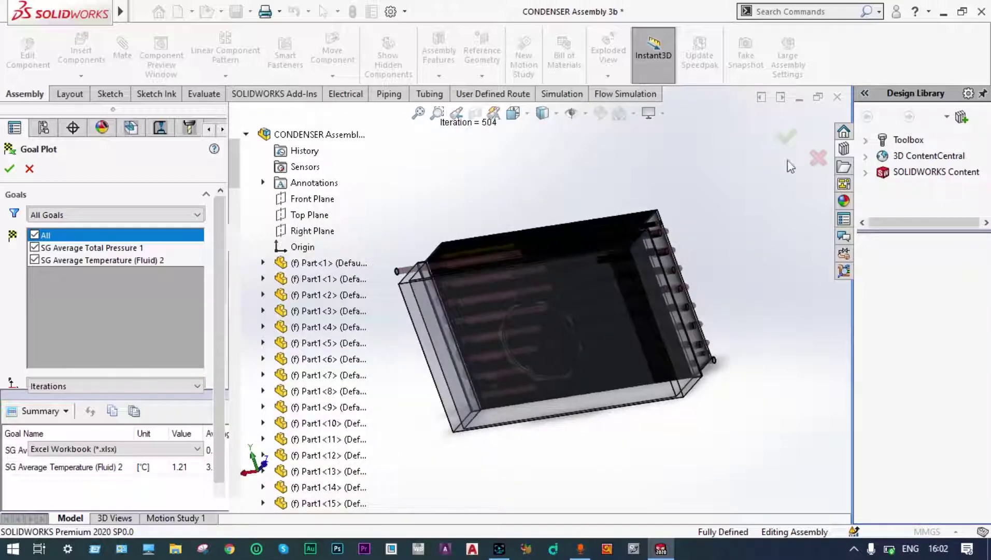
left_click(785, 139)
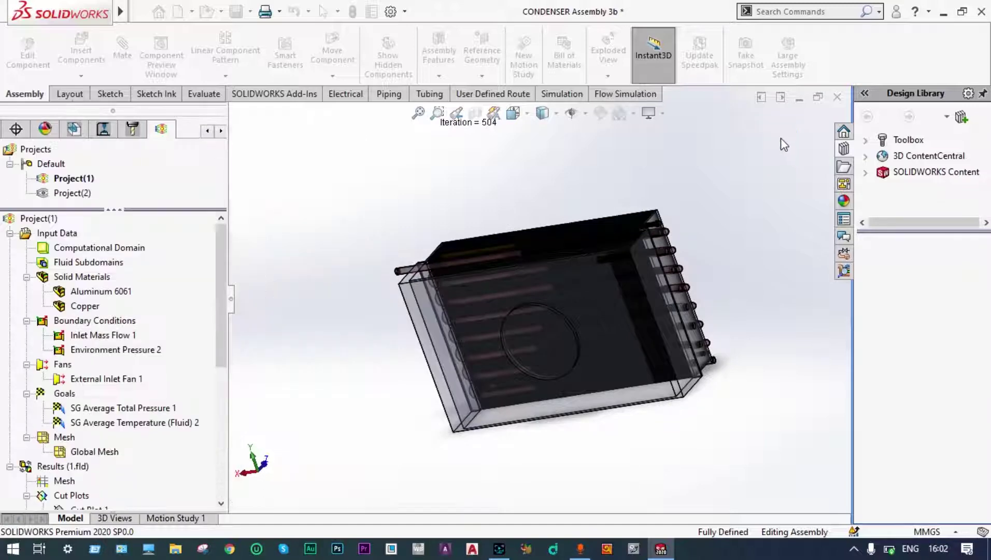